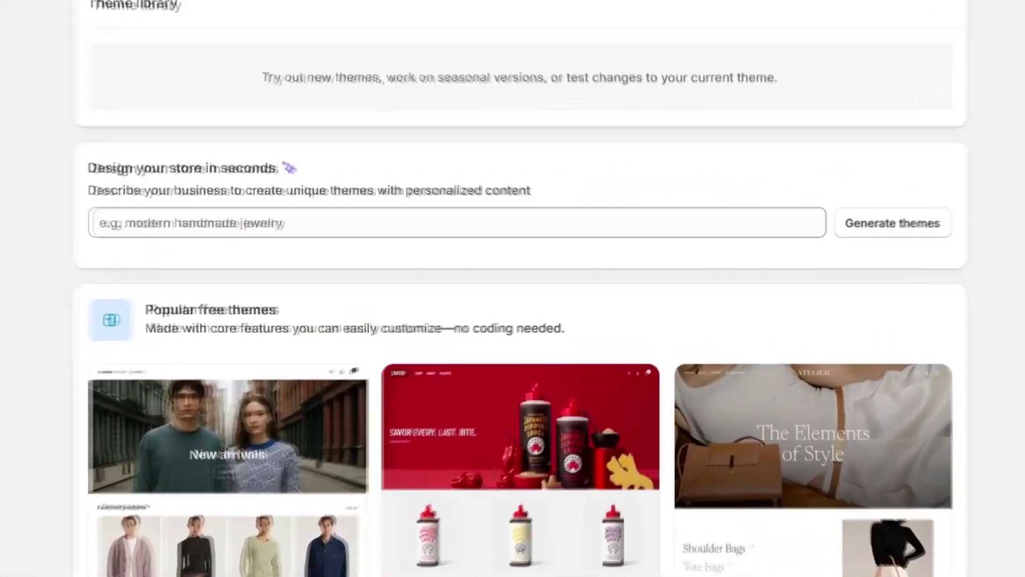
# Generate store themes from a business description, then enter a strong password on the free-trial form
pyautogui.click(766, 245)
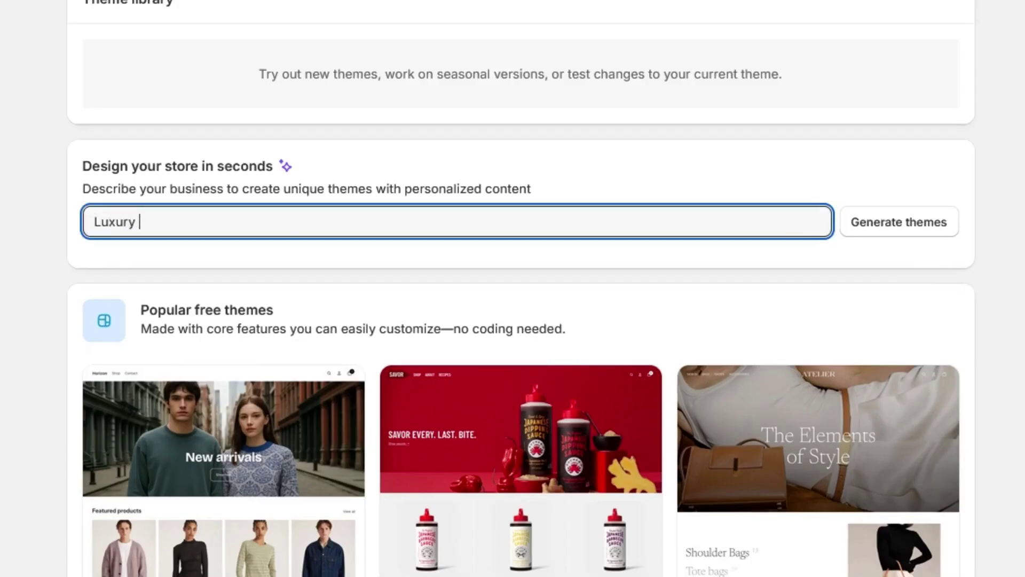
pyautogui.click(915, 233)
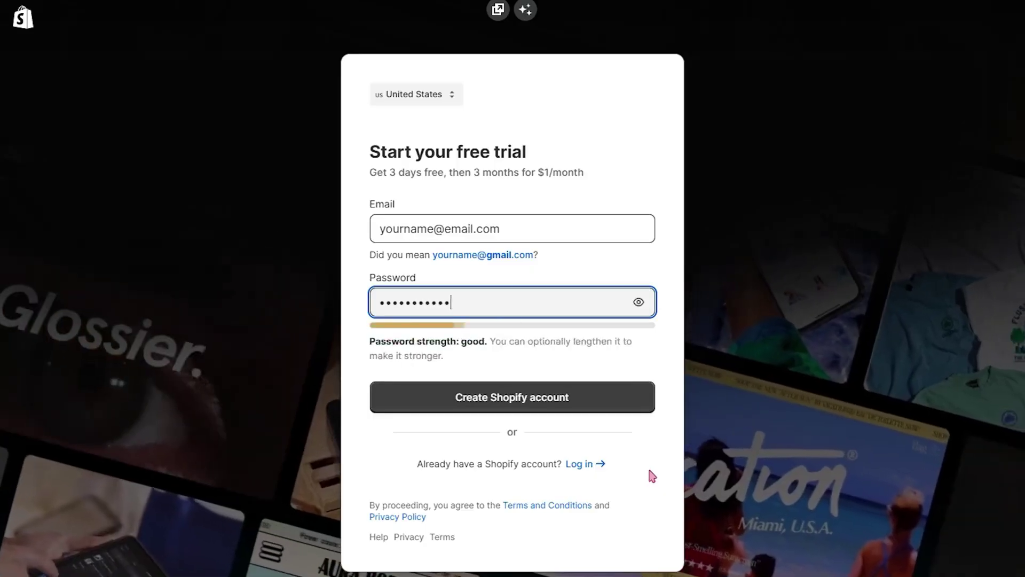
pyautogui.write('•')
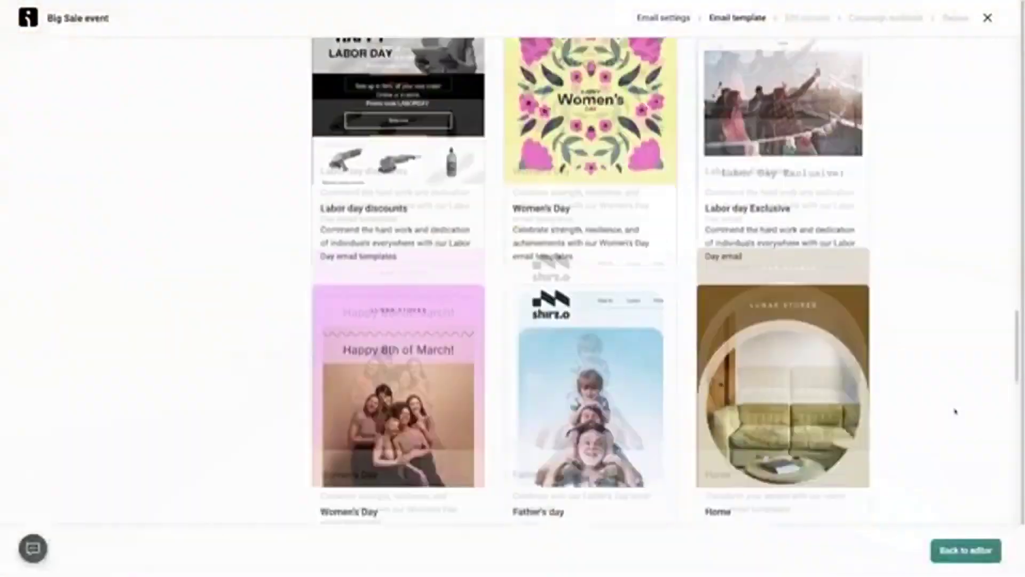
pyautogui.scroll(-12, 954, 411)
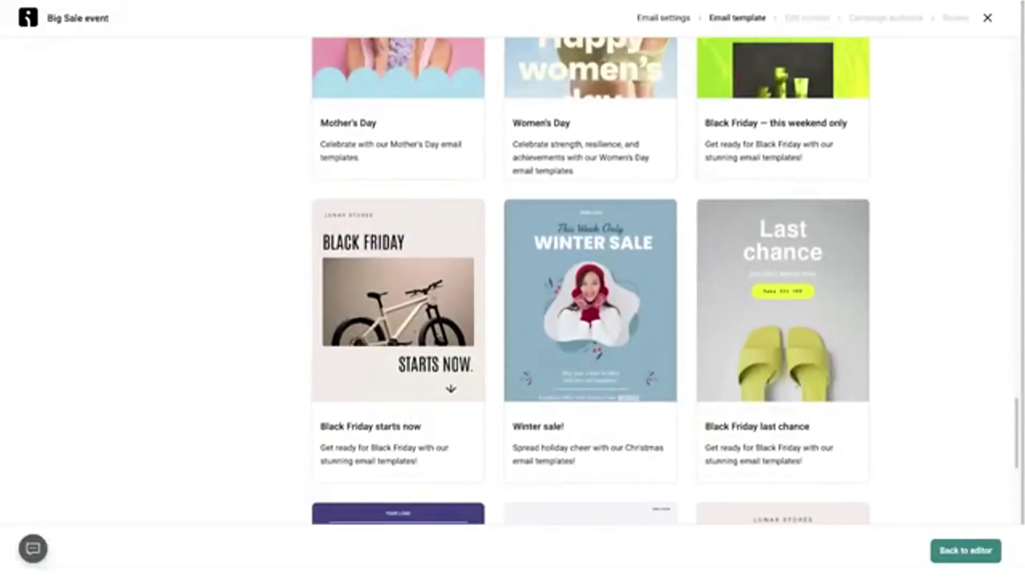
# Pick the 'Black Friday starts now' email template and scroll through the pre-built workflow cards
pyautogui.click(374, 332)
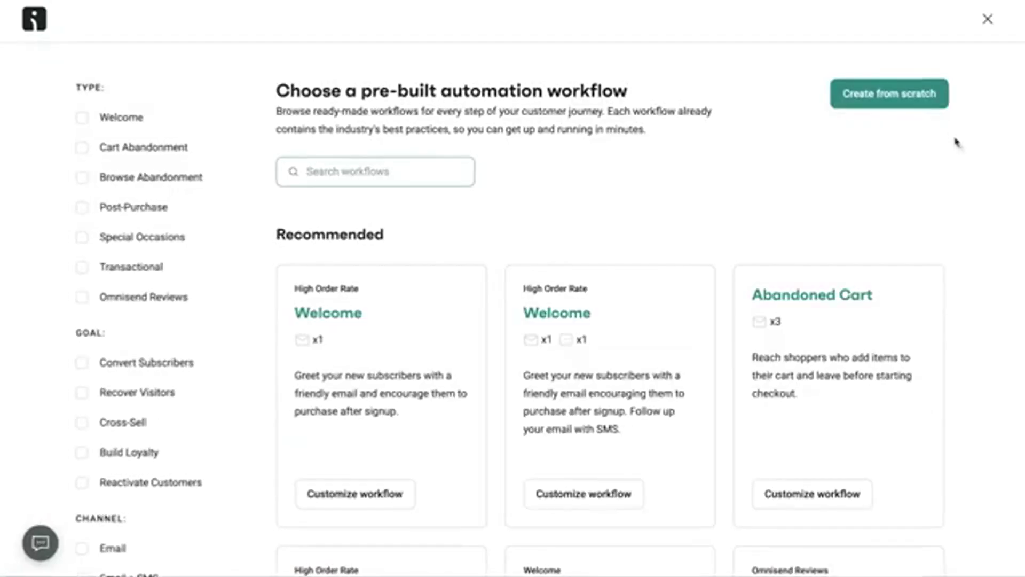
pyautogui.scroll(-5, 957, 143)
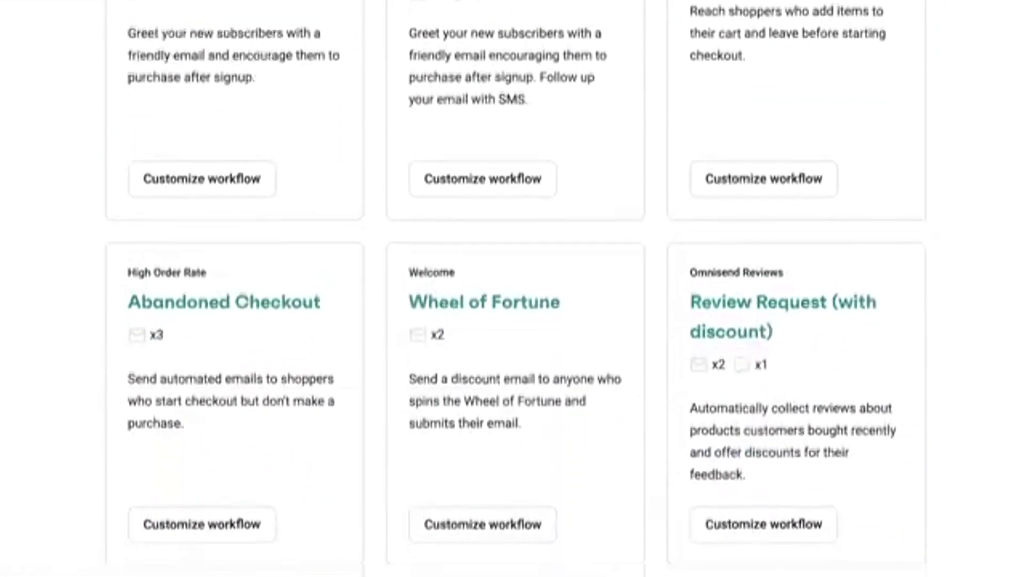
pyautogui.scroll(-10, 516, 288)
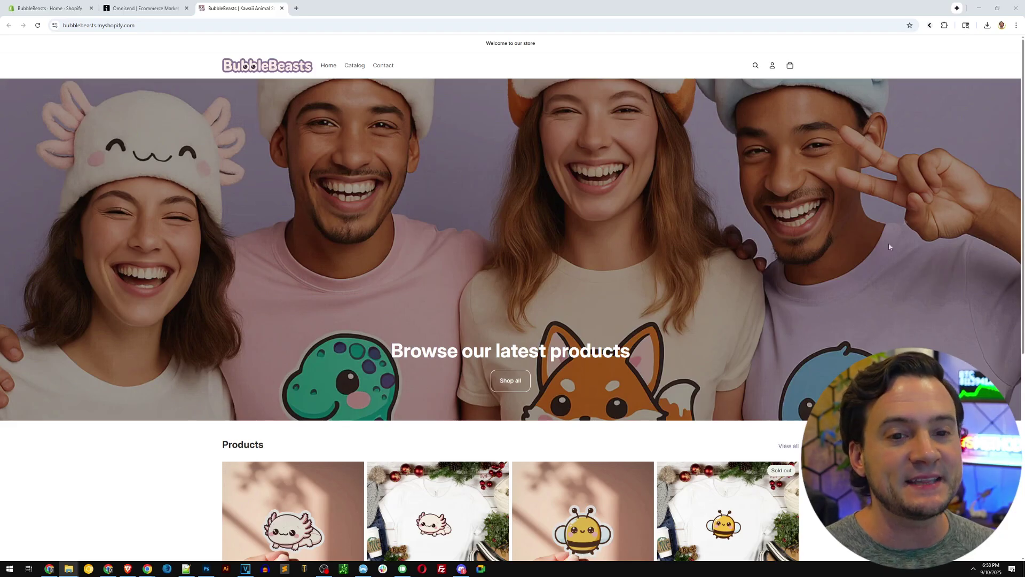
# Scroll the BubbleBeasts storefront to Products and open the Shop all collection page
pyautogui.moveTo(1022, 153); pyautogui.dragTo(1019, 123)
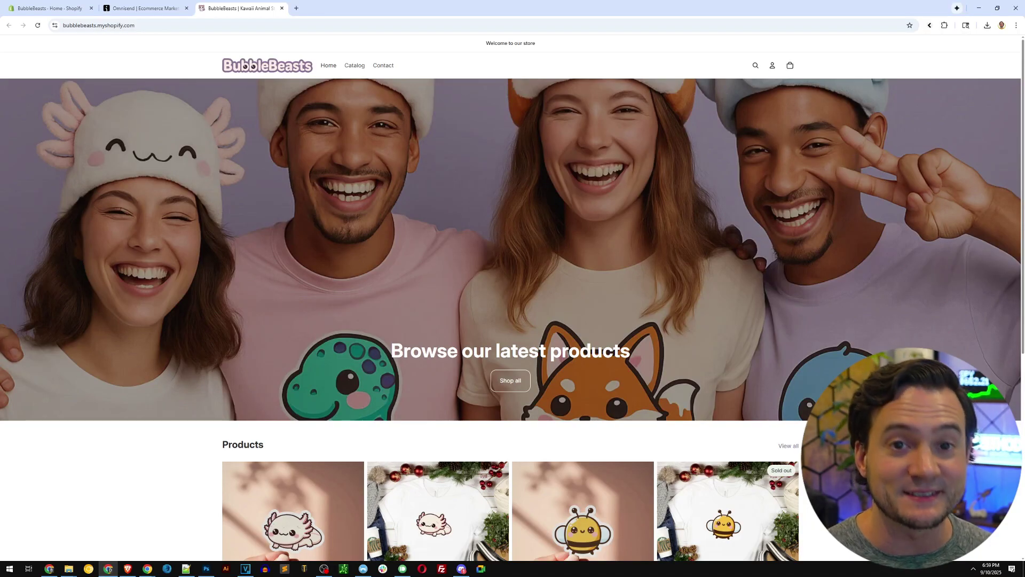
pyautogui.scroll(-5, 639, 251)
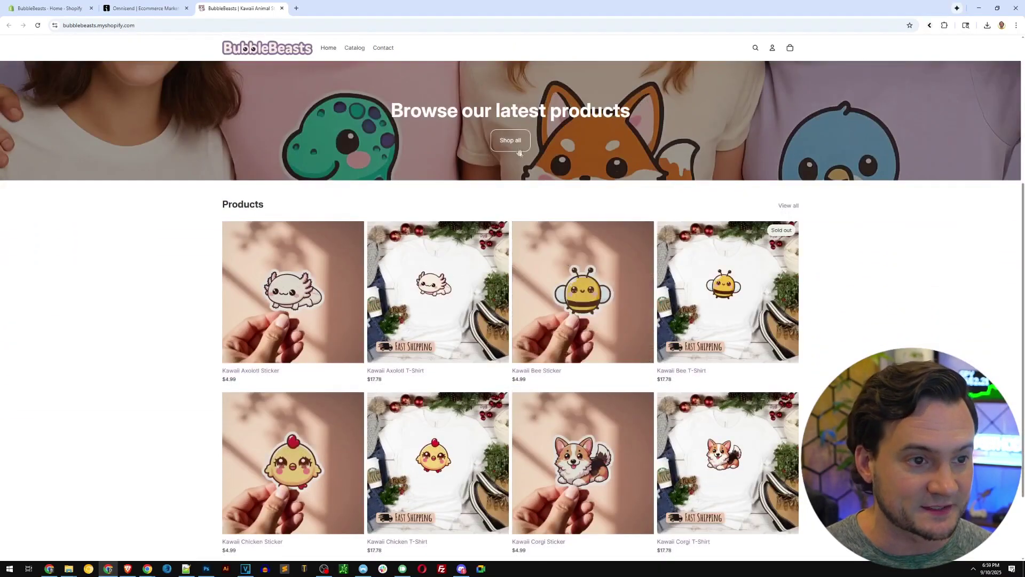
pyautogui.click(639, 251)
pyautogui.scroll(-3, 897, 299)
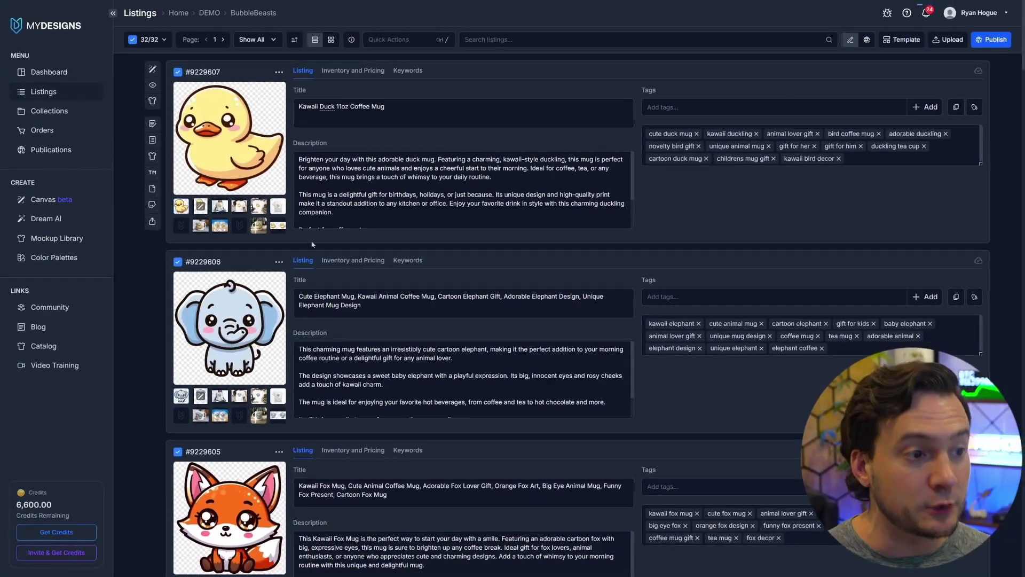
# In Grid View, try several mockups and settle on the front/back mug mockup for every listing
pyautogui.click(331, 40)
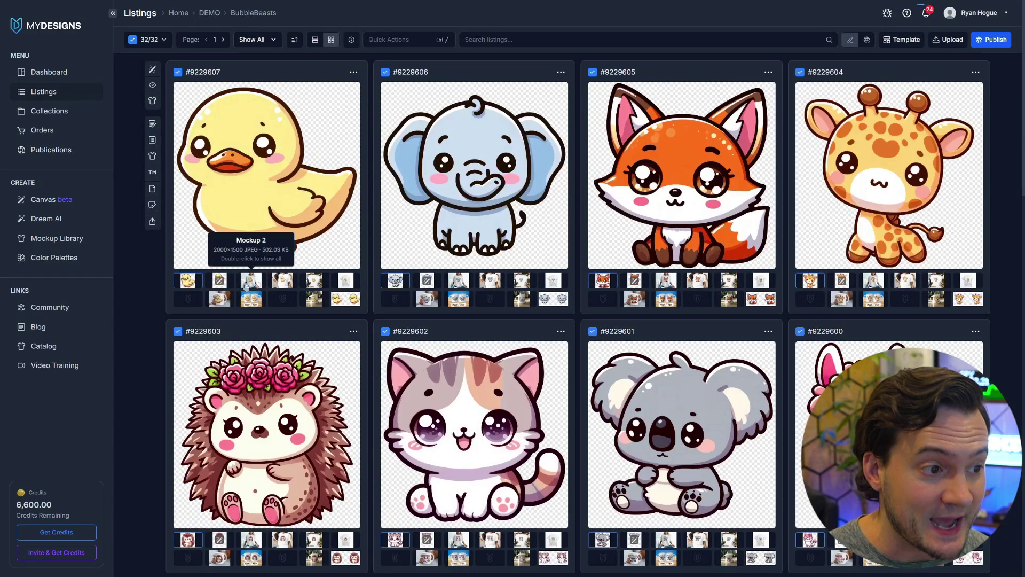
pyautogui.doubleClick(248, 282)
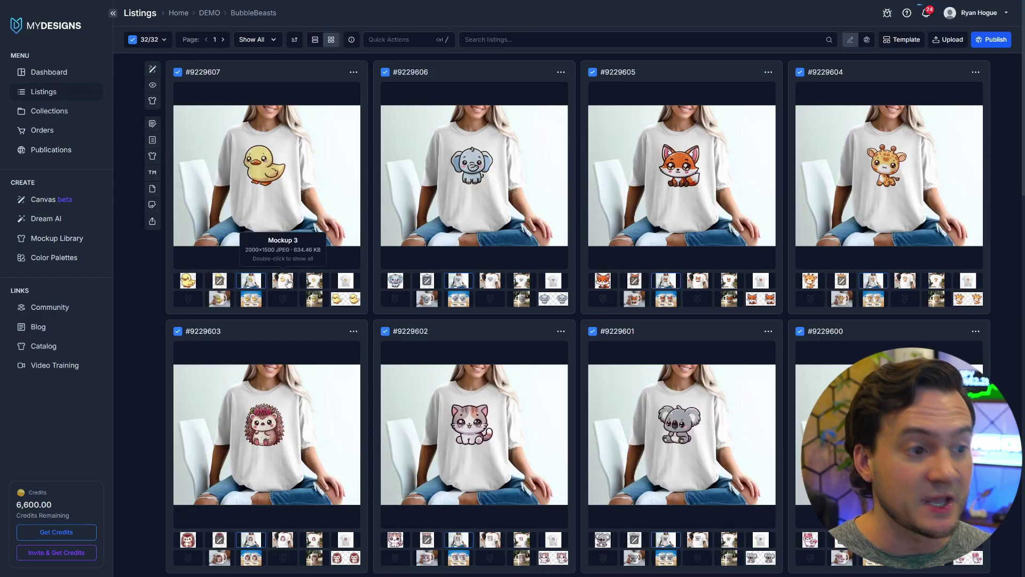
pyautogui.doubleClick(288, 282)
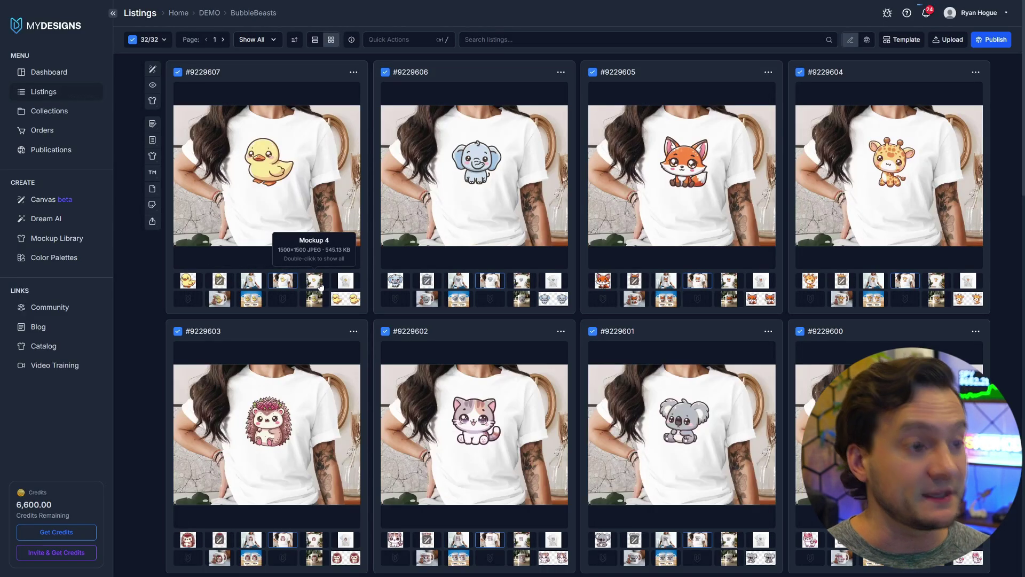
pyautogui.doubleClick(315, 282)
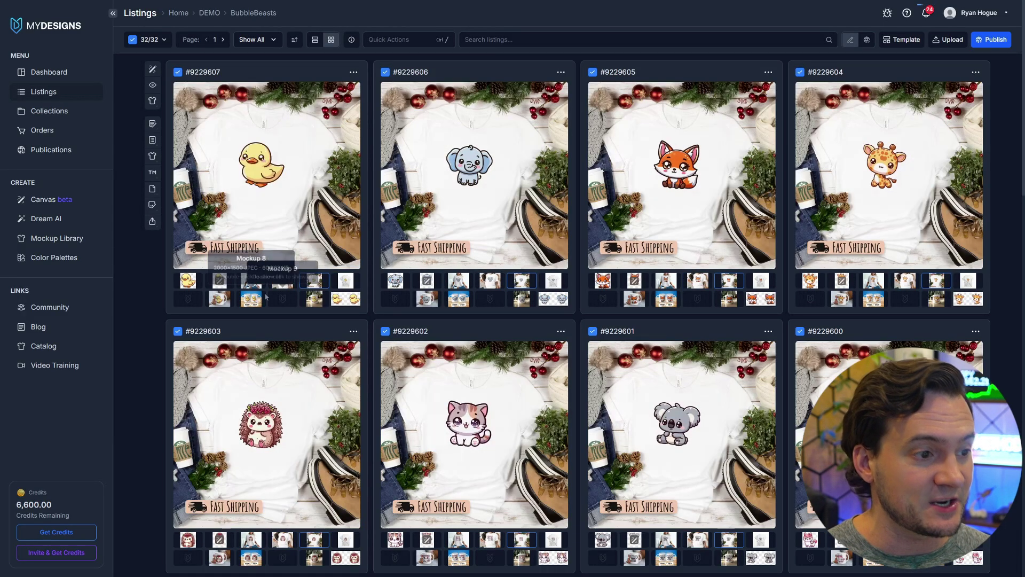
pyautogui.doubleClick(220, 299)
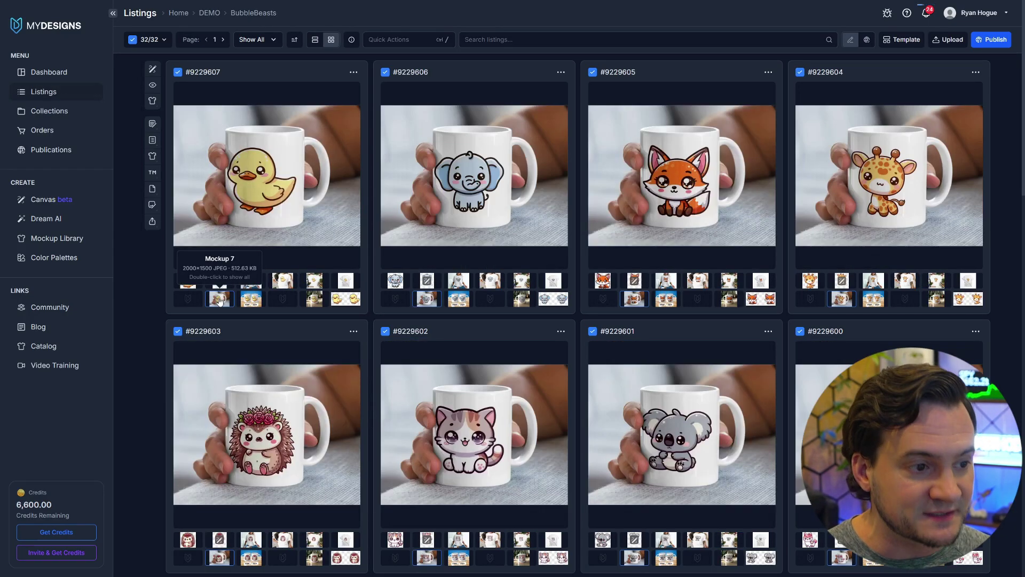
pyautogui.doubleClick(248, 299)
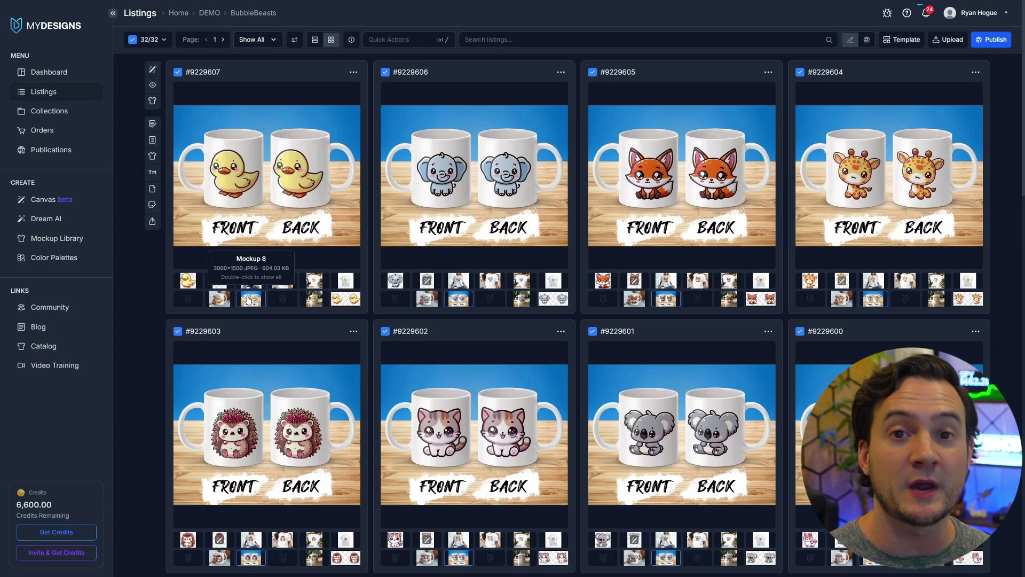
# Return to List View and open Vision AI's product type list for generating listing data
pyautogui.click(933, 59)
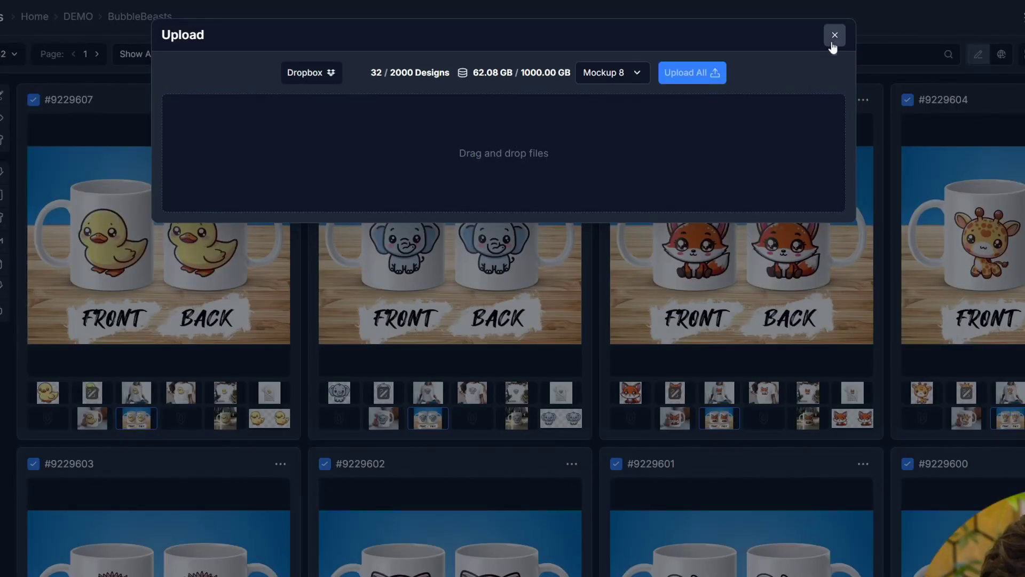
pyautogui.click(833, 36)
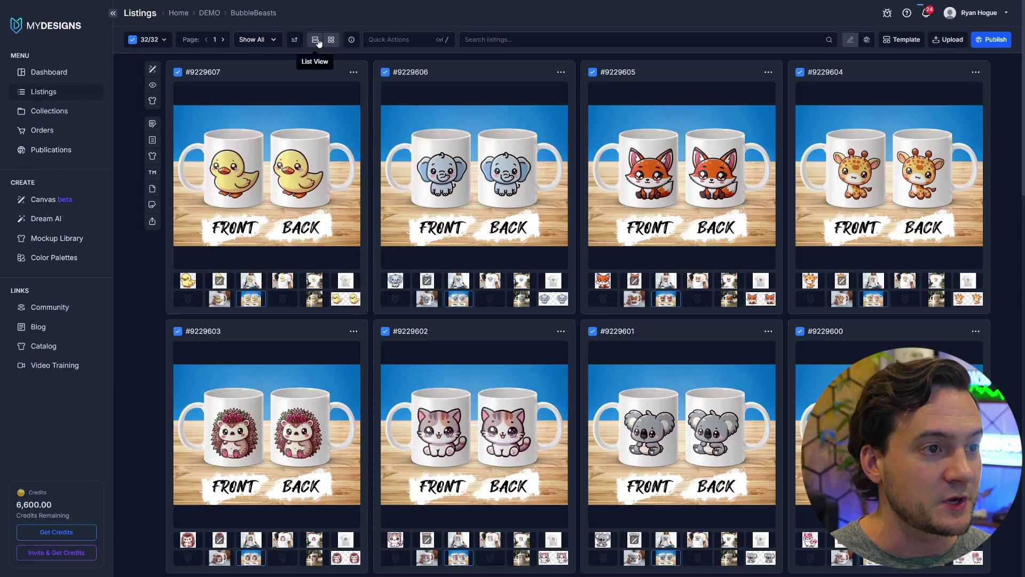
pyautogui.click(316, 40)
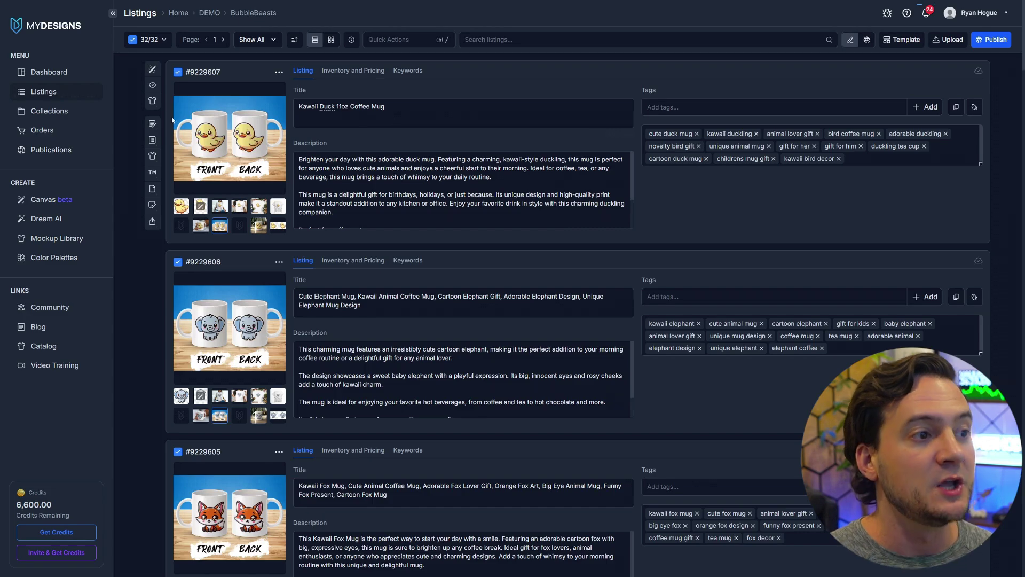
pyautogui.click(153, 86)
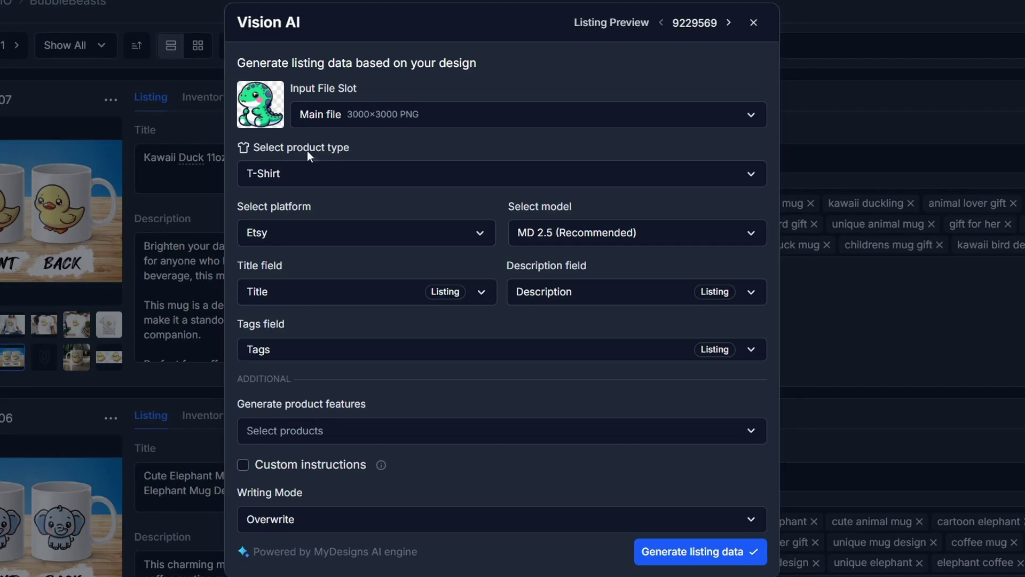
pyautogui.click(404, 115)
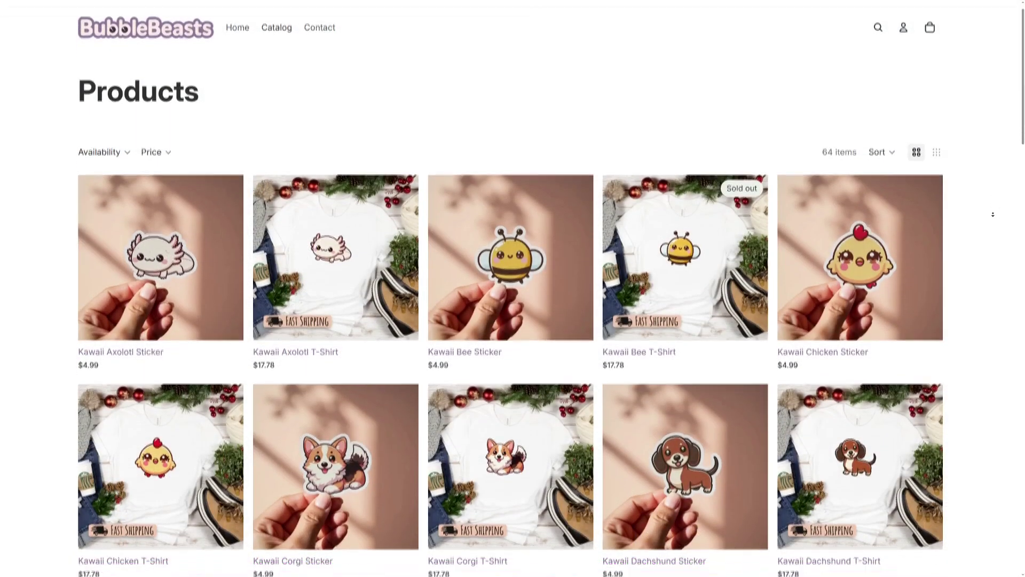
# Scroll down the storefront and back up to the hero banner
pyautogui.scroll(-5, 993, 214)
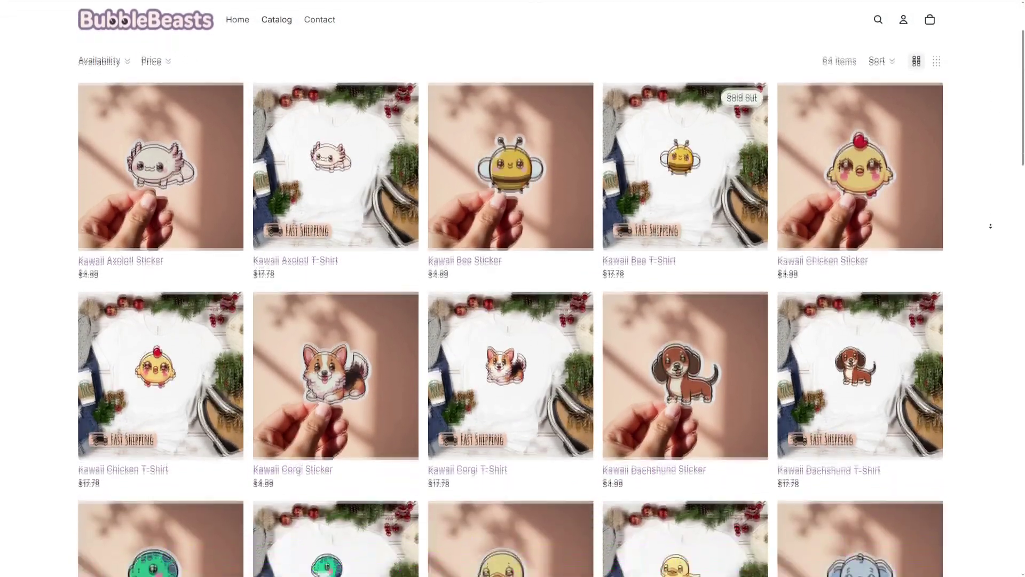
pyautogui.scroll(-8, 990, 230)
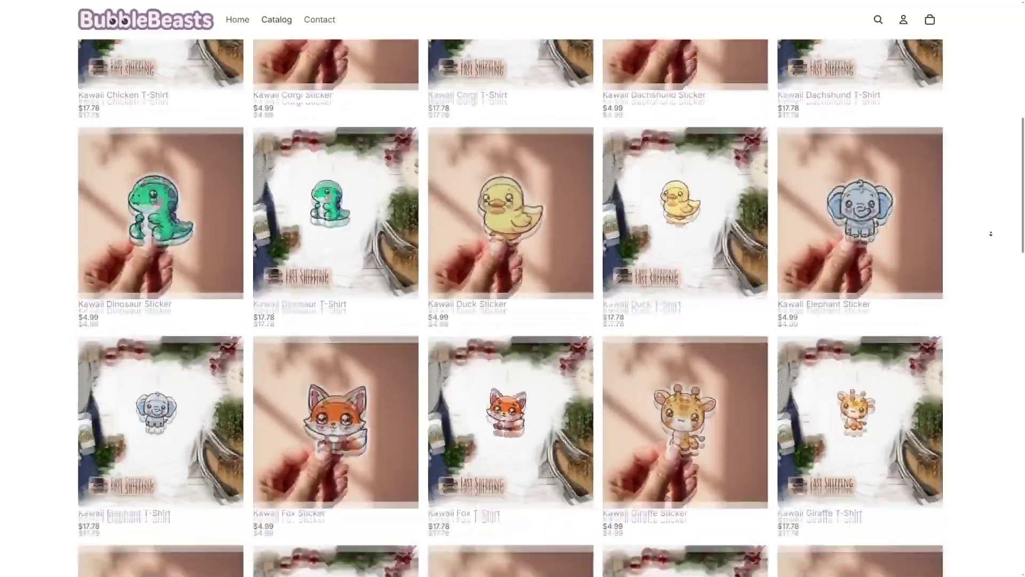
pyautogui.scroll(-8, 991, 233)
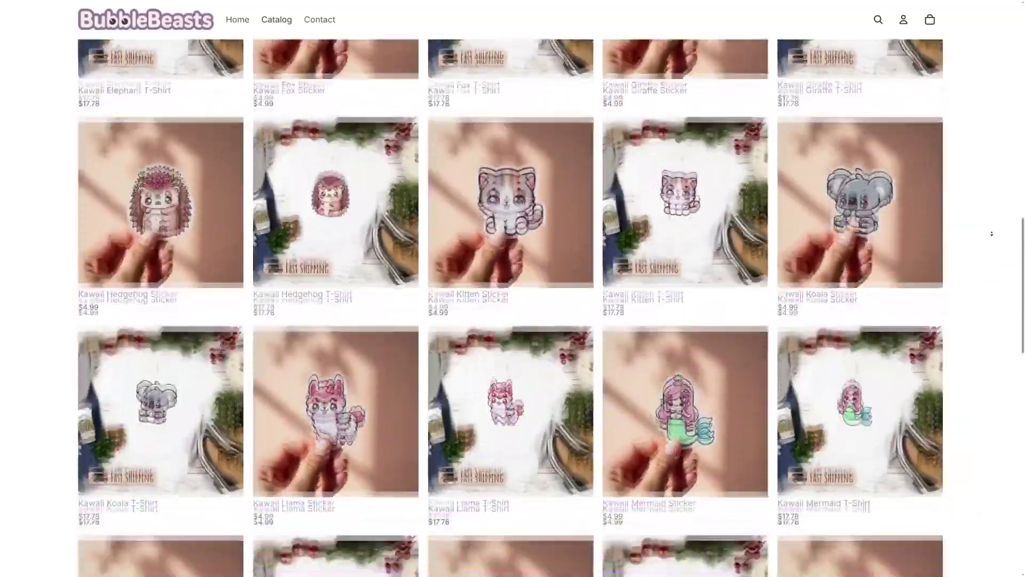
pyautogui.scroll(-8, 991, 233)
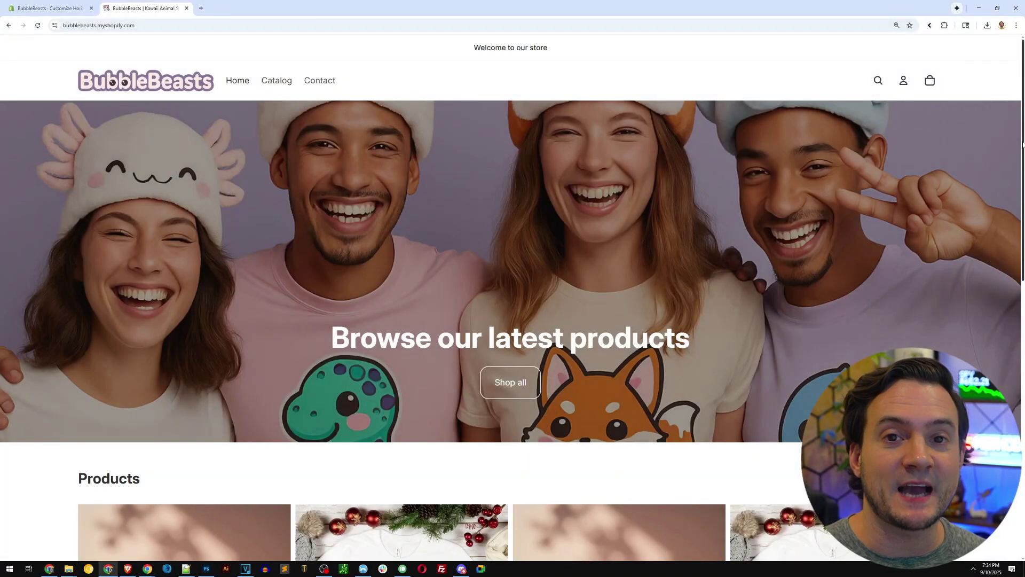
pyautogui.scroll(-3, 1023, 144)
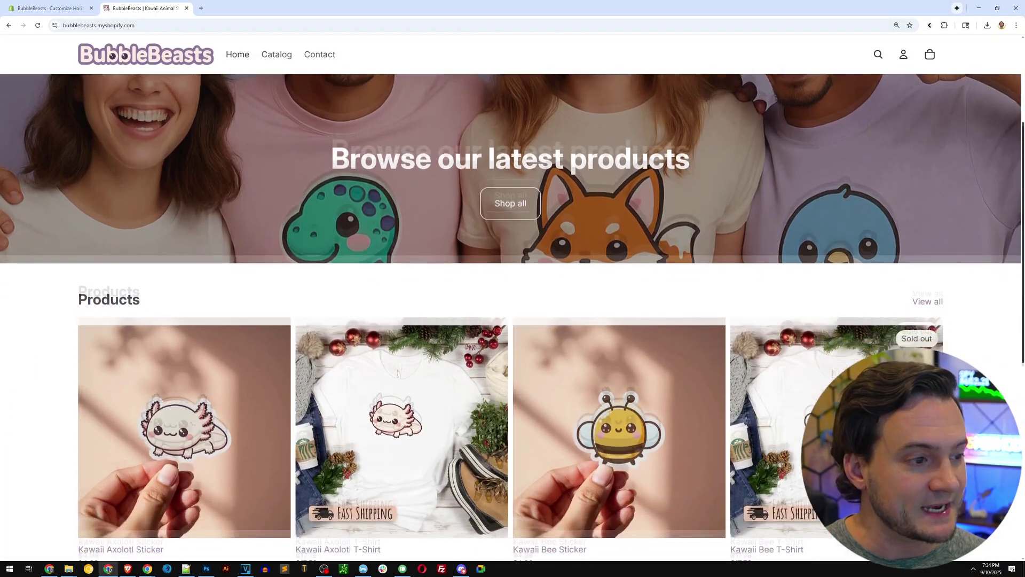
pyautogui.scroll(-4, 1020, 163)
pyautogui.scroll(6, 1019, 162)
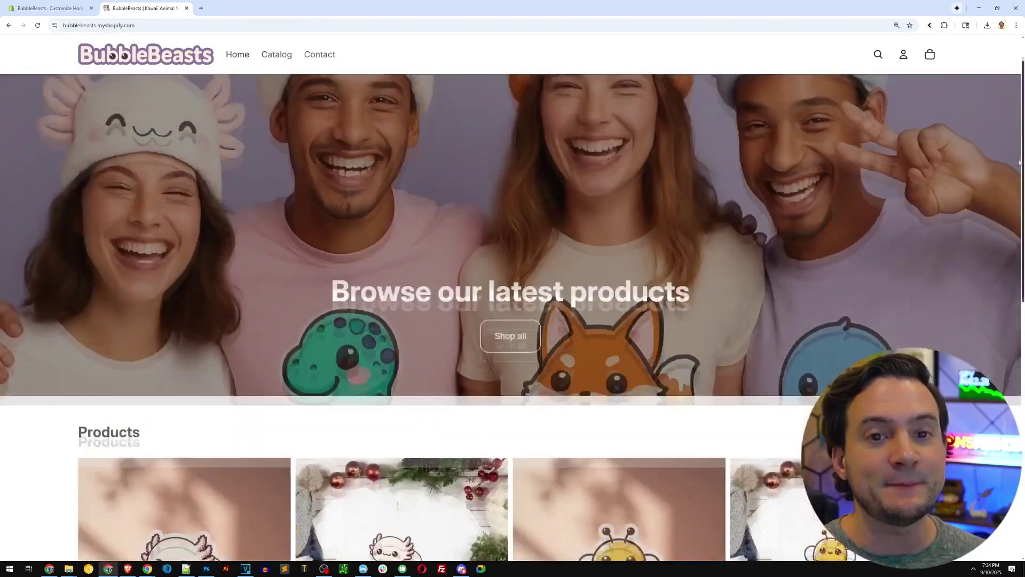
pyautogui.scroll(1, 1018, 163)
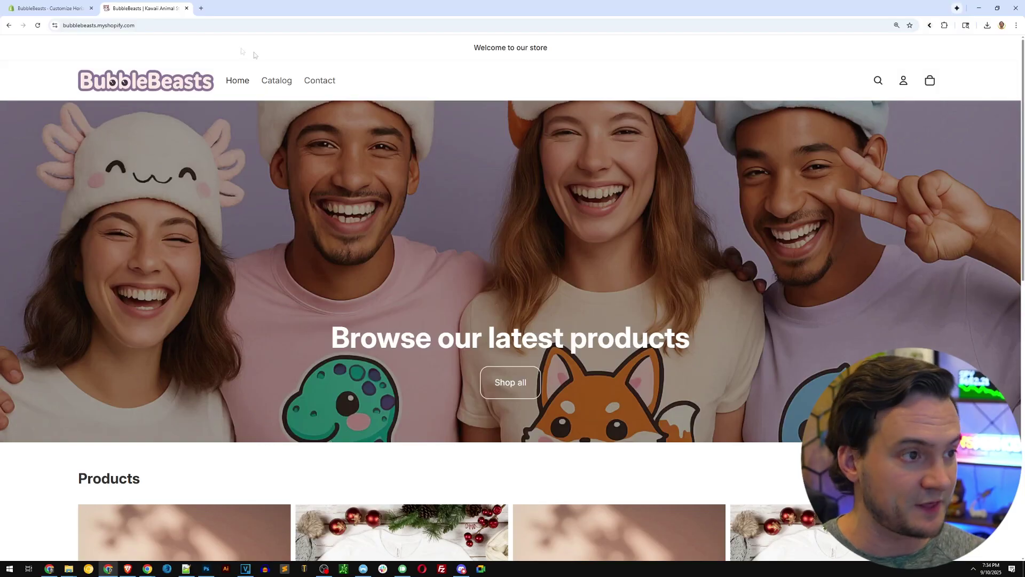
# Screenshot the hero banner region with the 'Browse our latest products' heading
pyautogui.press('Print')
pyautogui.hotkey('ctrl', 'c')
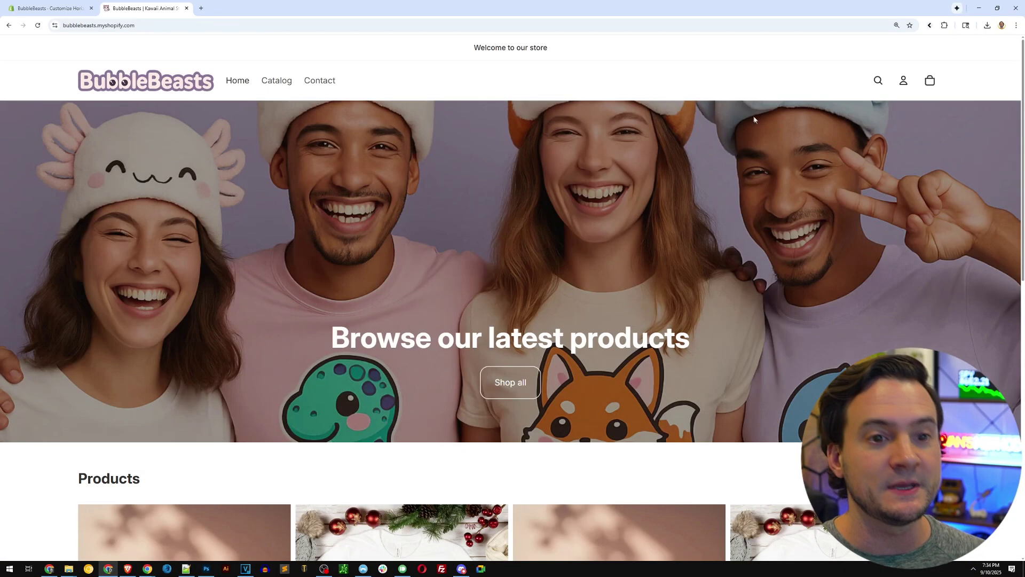
pyautogui.press('Print')
pyautogui.moveTo(50, 98); pyautogui.dragTo(1014, 427)
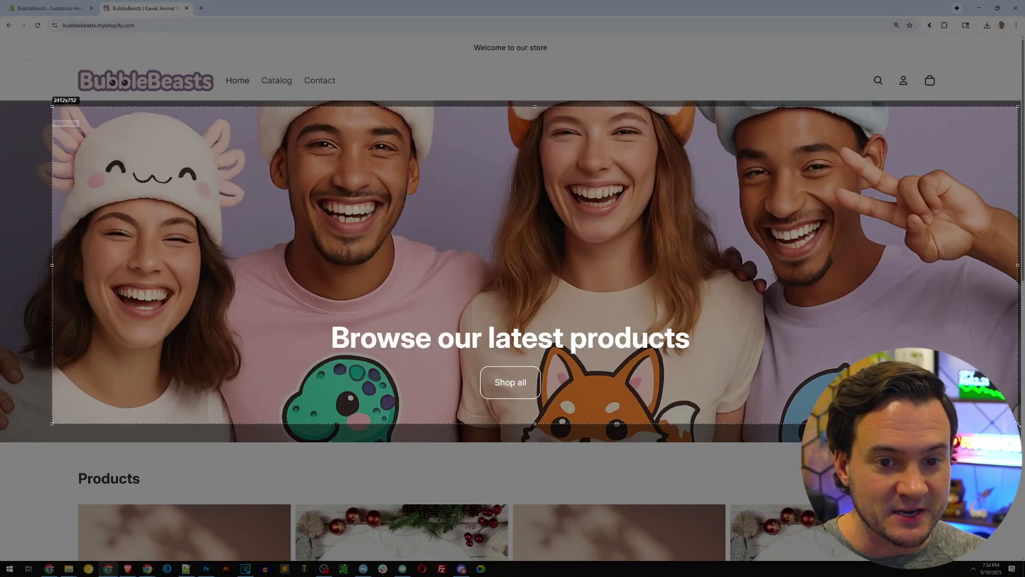
pyautogui.hotkey('ctrl', 'c')
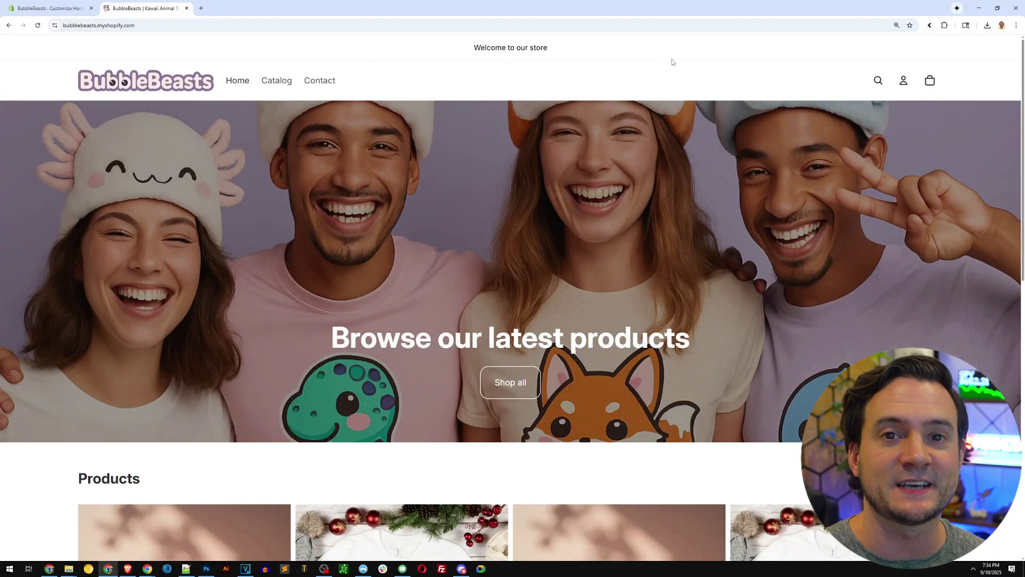
# Bring the ChatGPT store-naming chat forward at 200% zoom and review the name list
pyautogui.hotkey('alt', 'Tab')
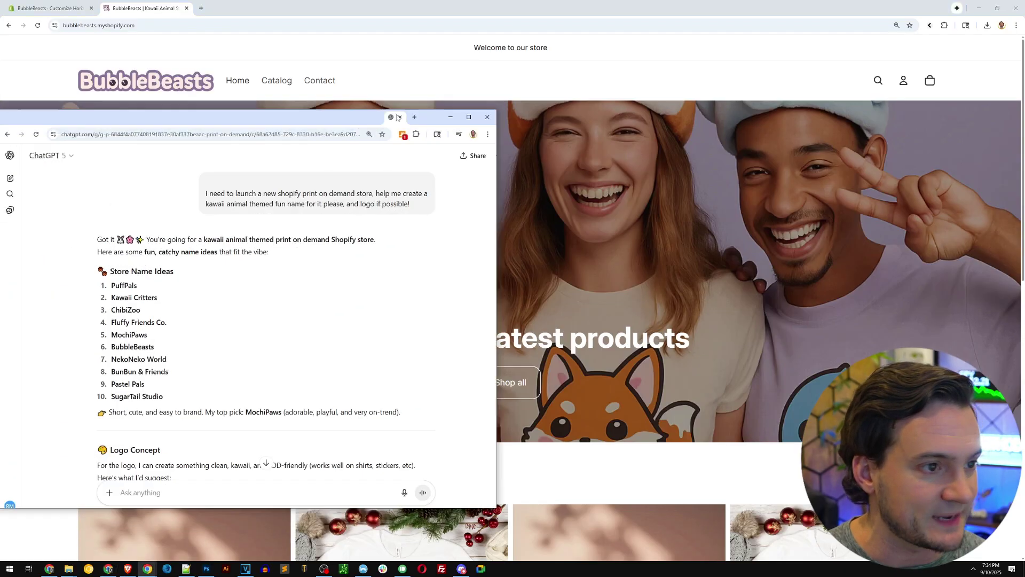
pyautogui.hotkey('ctrl', '+')
pyautogui.hotkey('ctrl', '+')
pyautogui.hotkey('ctrl', '+')
pyautogui.hotkey('ctrl', '+')
pyautogui.hotkey('ctrl', '+')
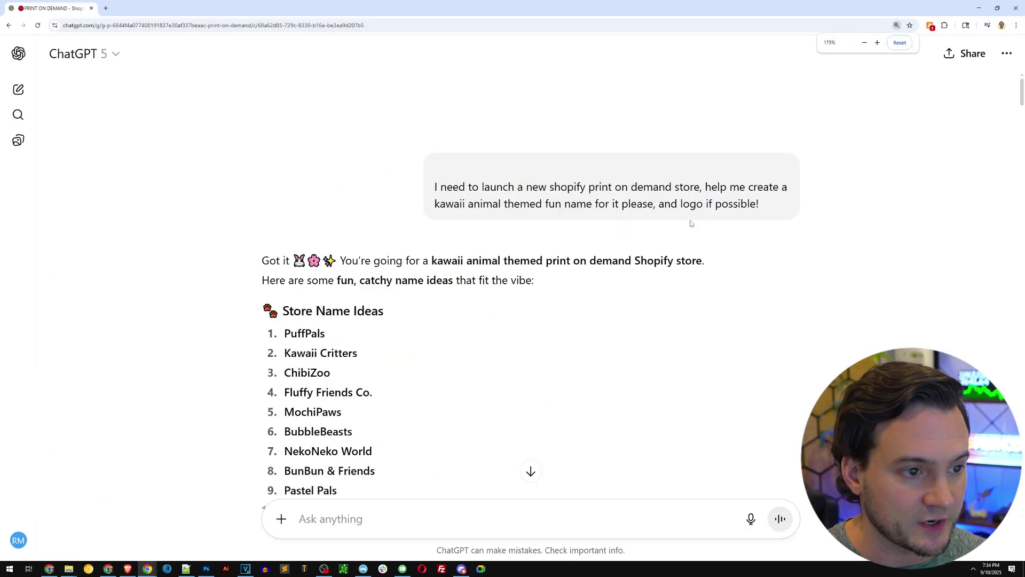
pyautogui.scroll(2, 490, 111)
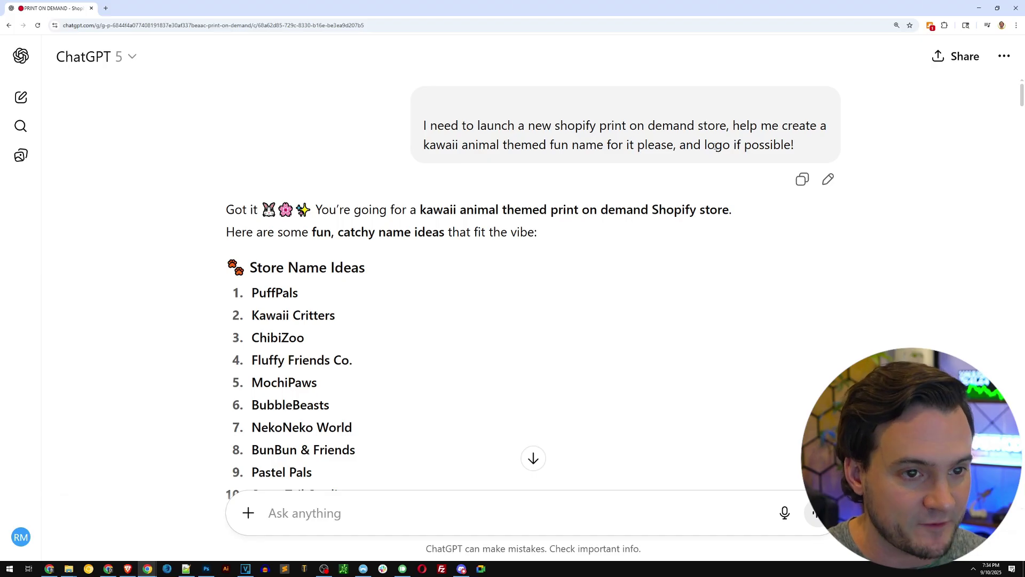
pyautogui.scroll(-2, 550, 210)
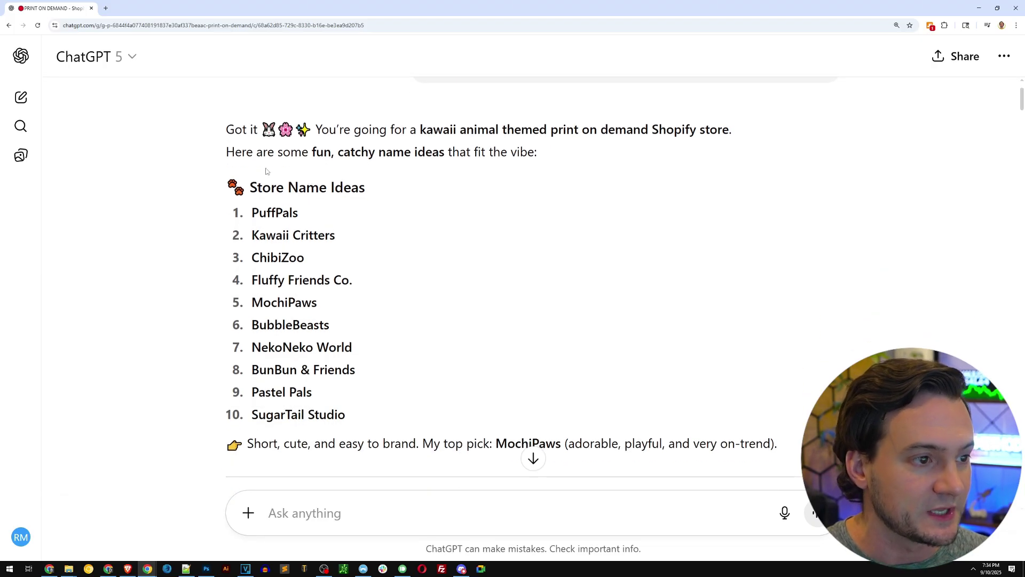
pyautogui.moveTo(227, 130); pyautogui.dragTo(439, 378)
pyautogui.click(386, 412)
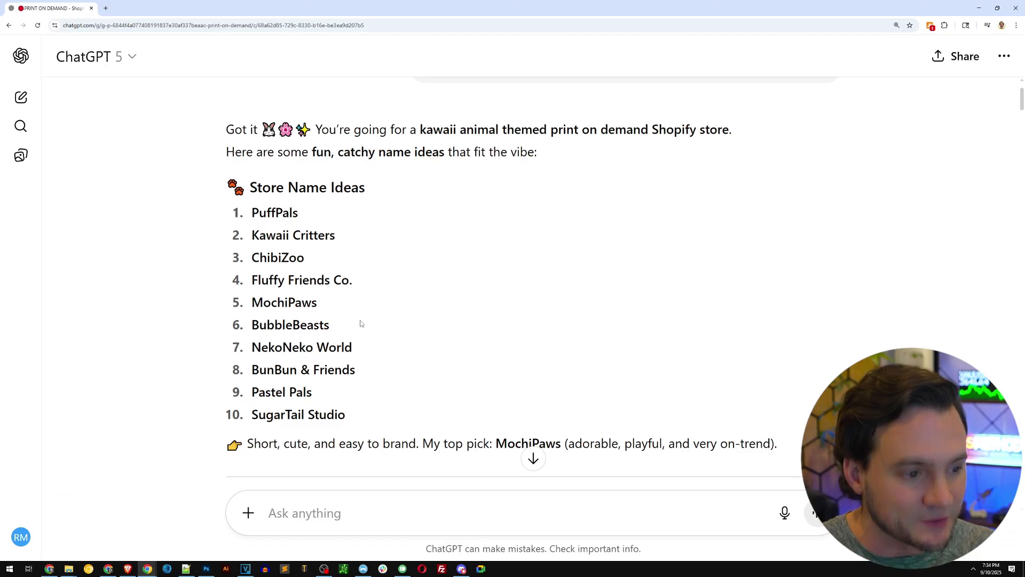
# Scroll through the generated BubbleBeasts logo versions and snip the logo text
pyautogui.scroll(-3, 448, 249)
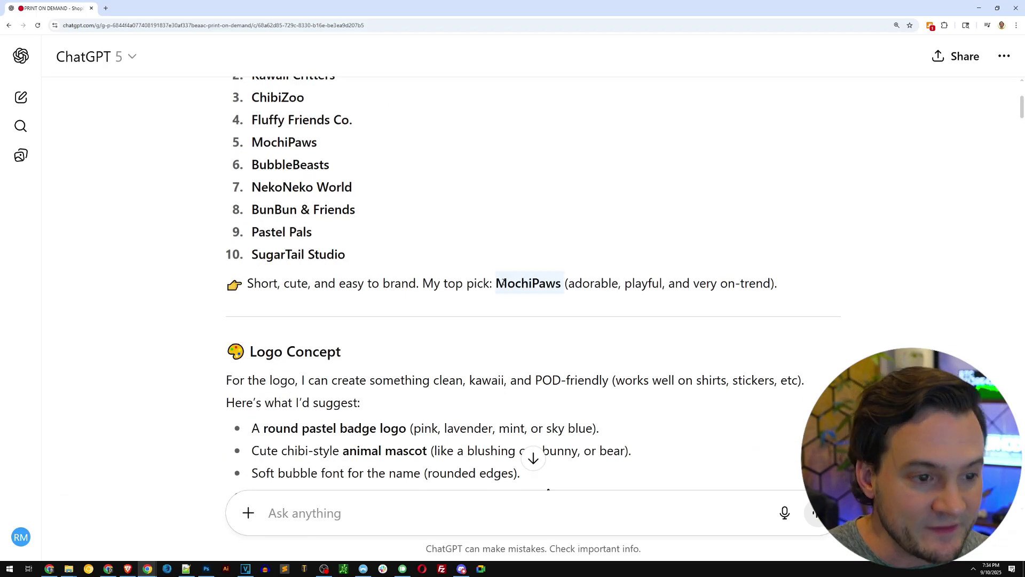
pyautogui.scroll(3, 549, 268)
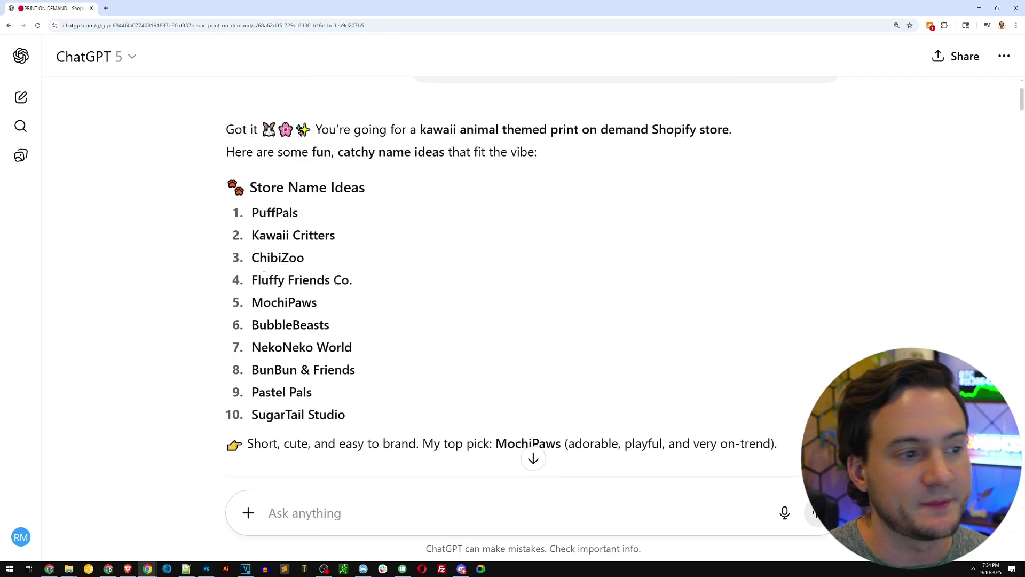
pyautogui.scroll(-5, 502, 232)
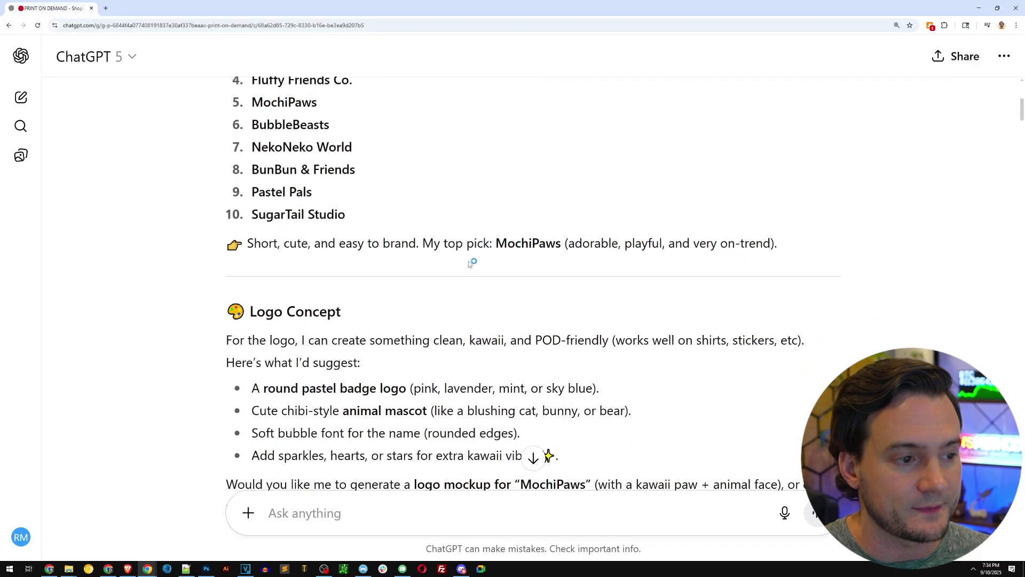
pyautogui.scroll(-11, 481, 236)
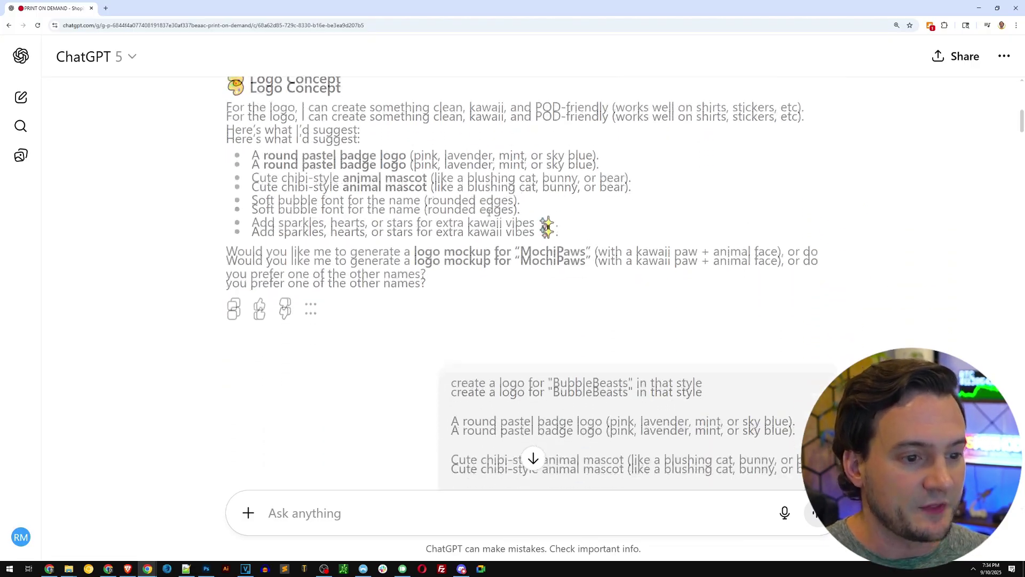
pyautogui.scroll(-11, 491, 199)
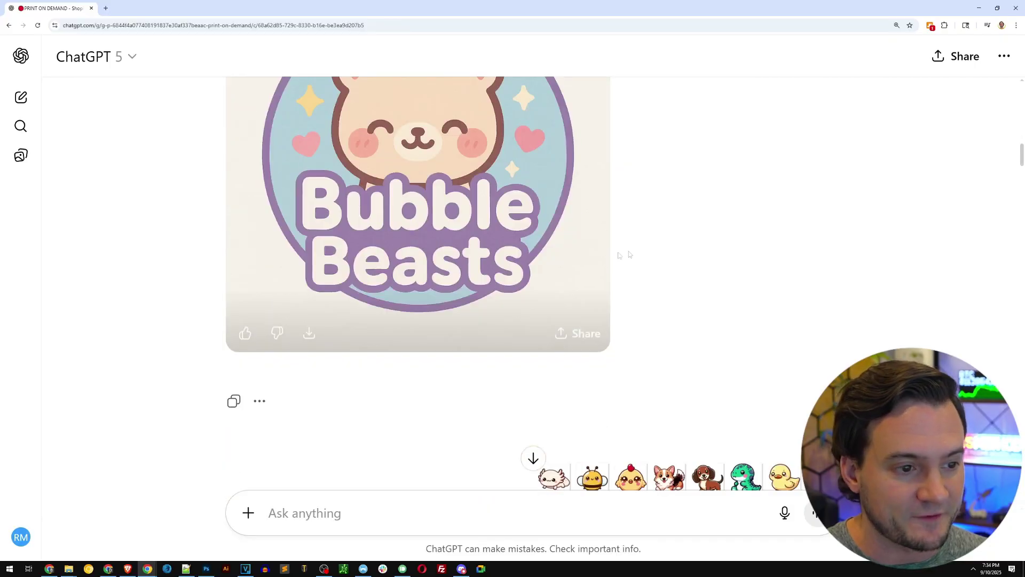
pyautogui.scroll(-4, 759, 224)
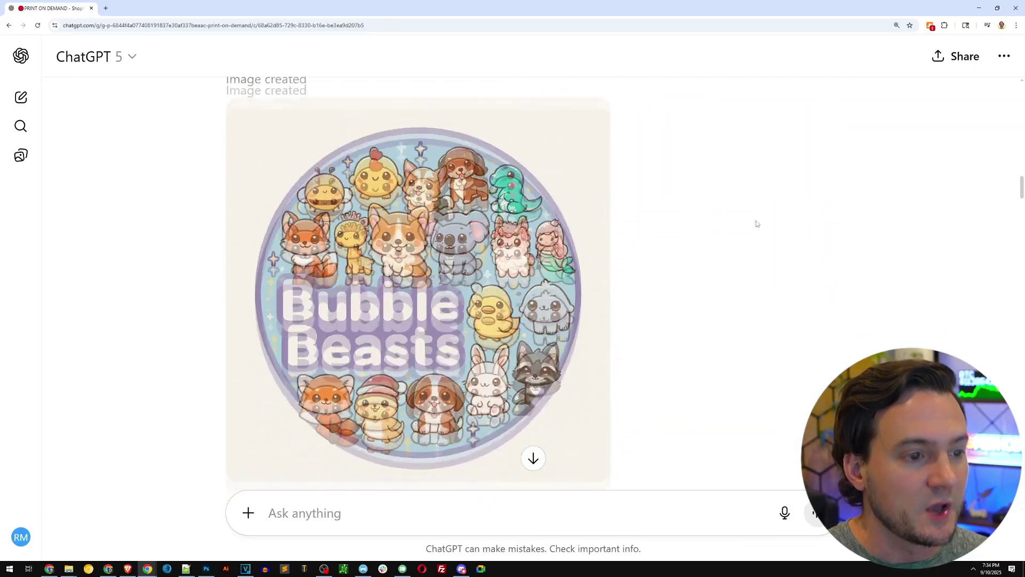
pyautogui.scroll(-9, 747, 221)
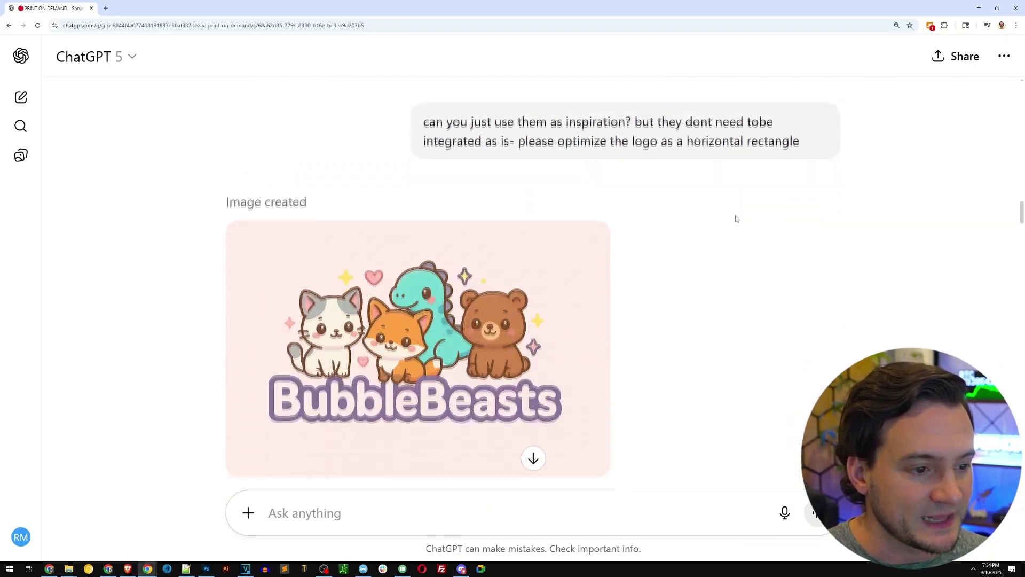
pyautogui.scroll(-2, 736, 219)
pyautogui.press('Print')
pyautogui.moveTo(252, 252); pyautogui.dragTo(568, 314)
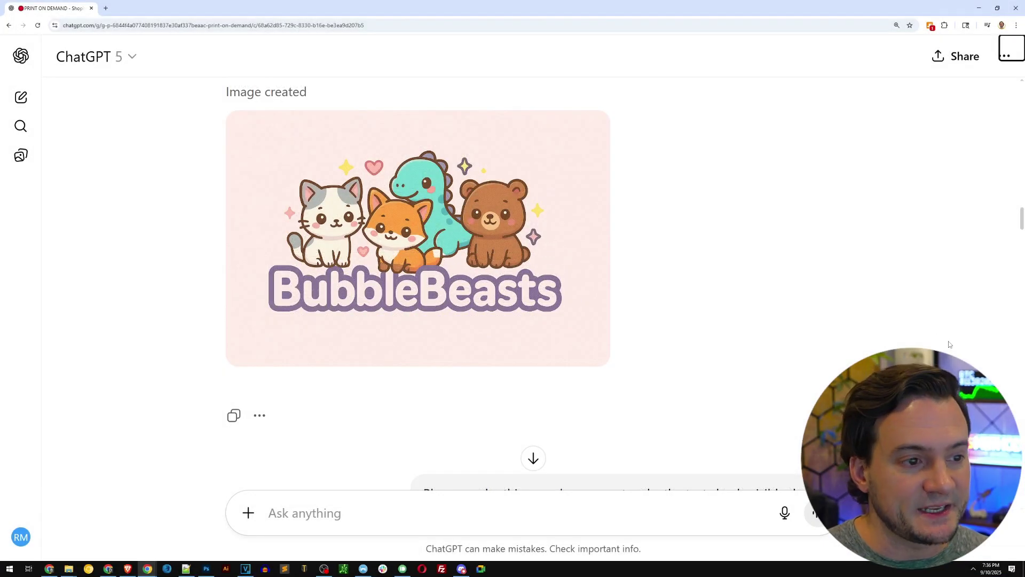
# View a BubbleBeasts logo image full-screen, then close it and keep scrolling
pyautogui.scroll(-1, 950, 346)
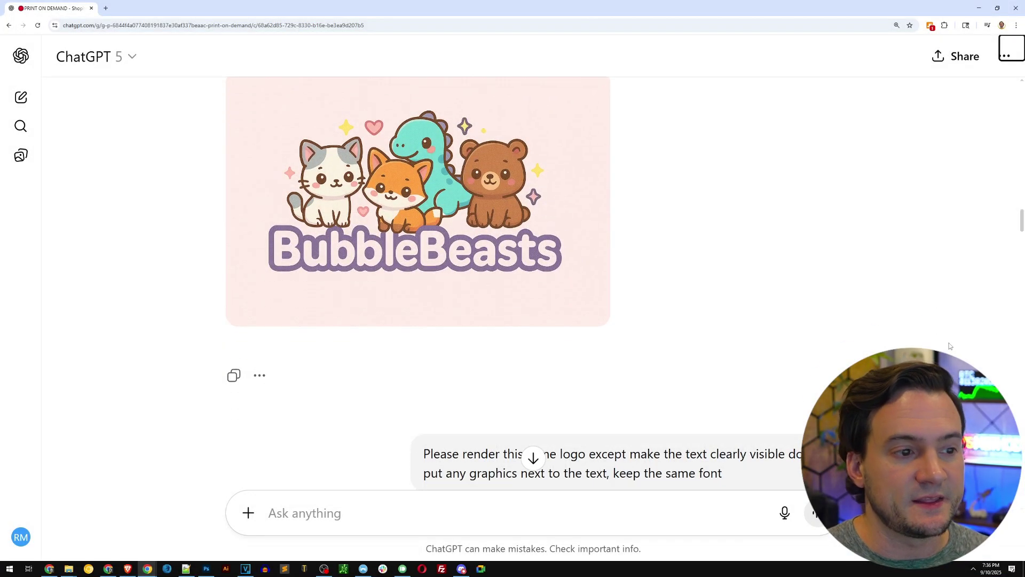
pyautogui.scroll(-2, 950, 346)
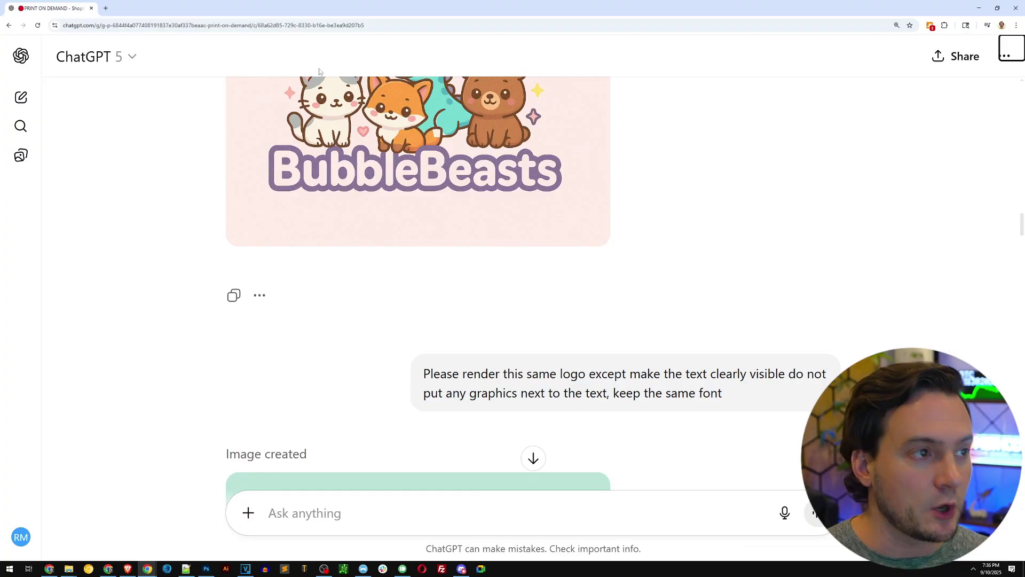
pyautogui.moveTo(499, 202)
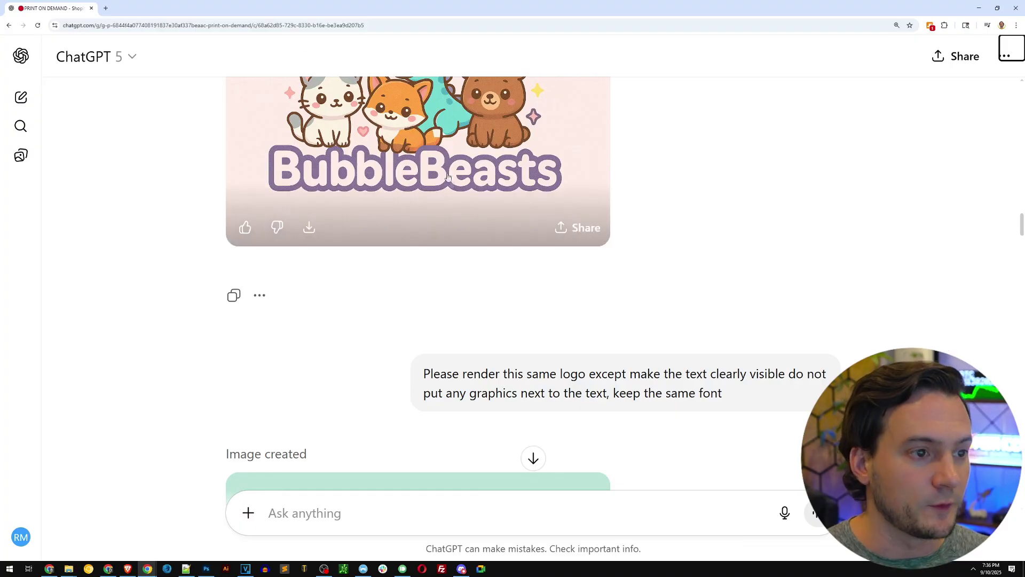
pyautogui.click(498, 202)
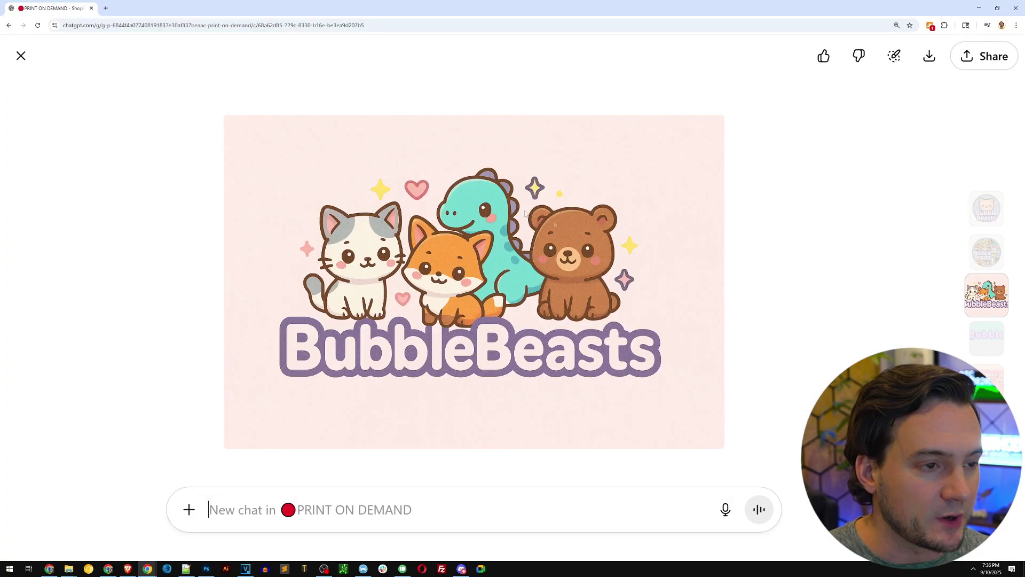
pyautogui.click(21, 55)
pyautogui.scroll(-3, 752, 329)
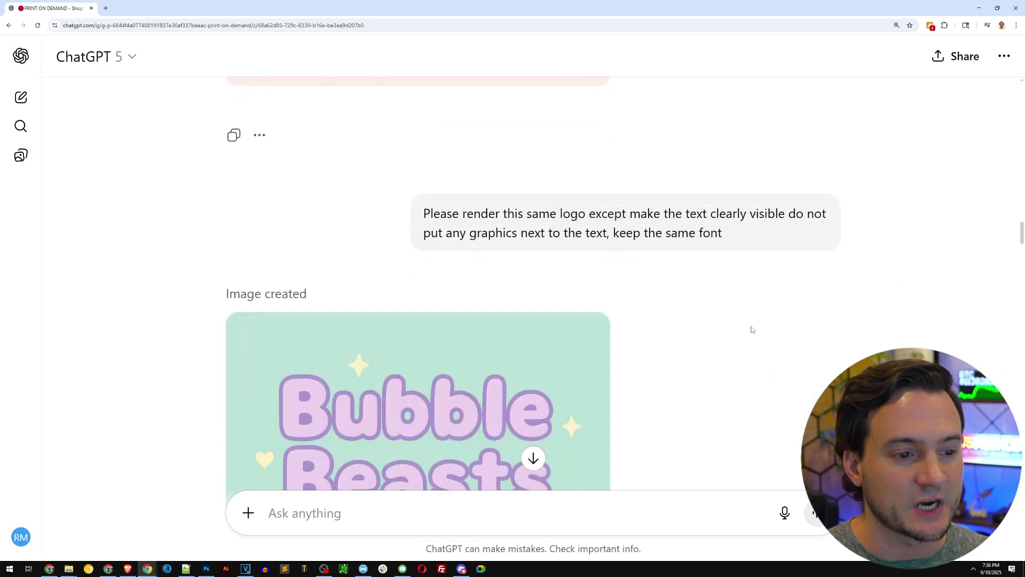
pyautogui.scroll(-10, 752, 330)
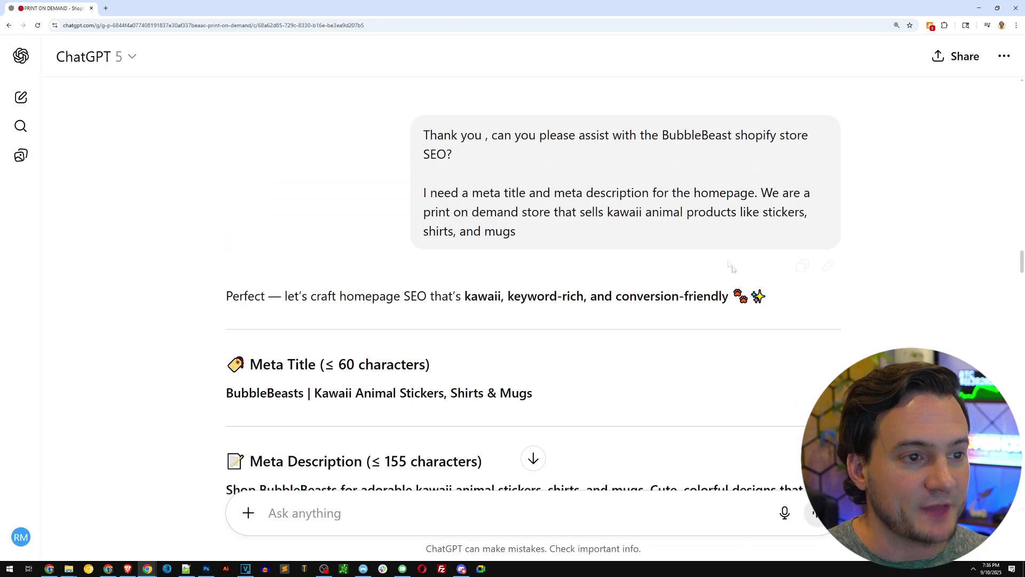
pyautogui.moveTo(282, 296); pyautogui.dragTo(746, 287)
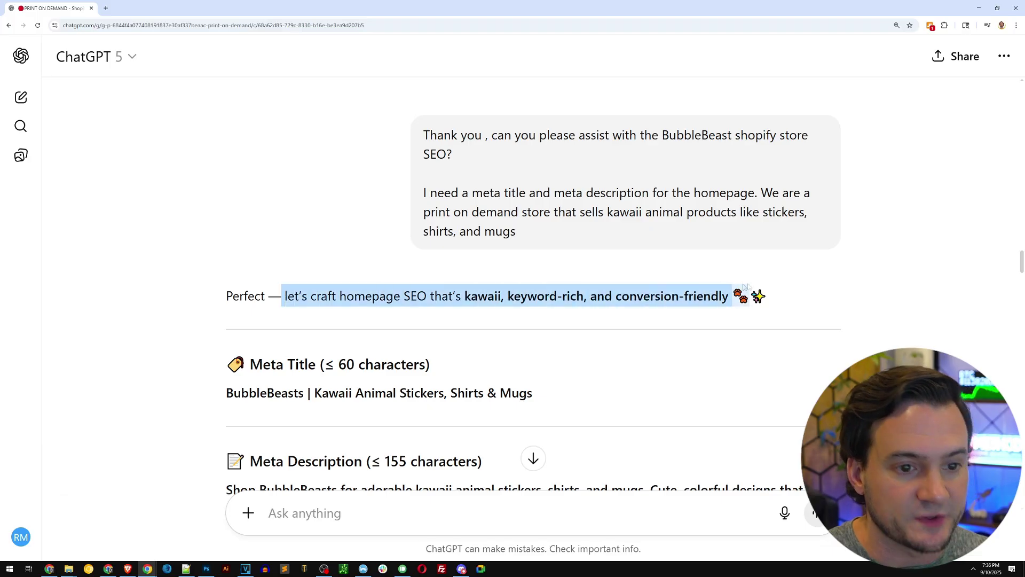
pyautogui.click(539, 236)
pyautogui.scroll(-3, 538, 237)
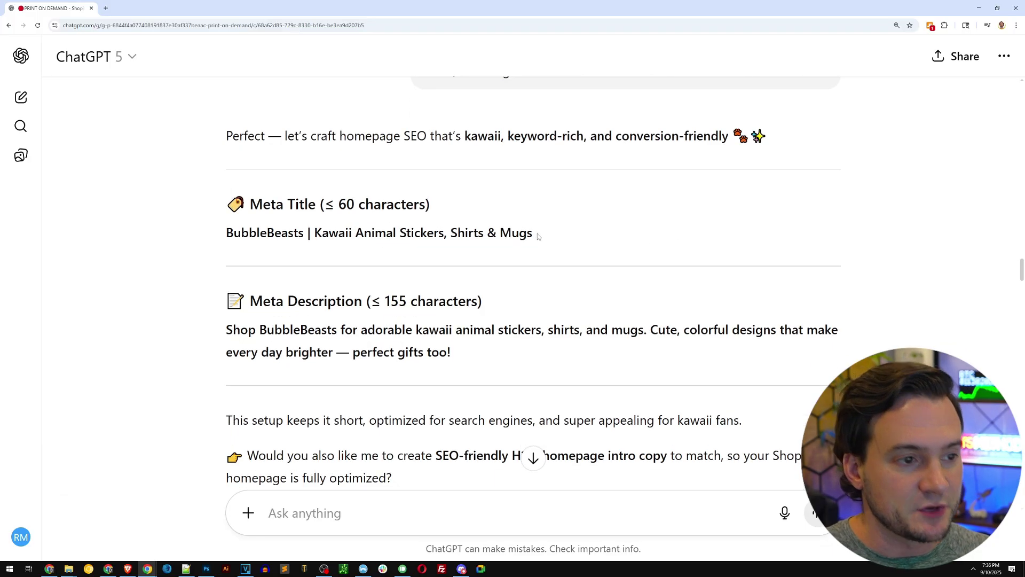
pyautogui.moveTo(539, 237); pyautogui.dragTo(225, 234)
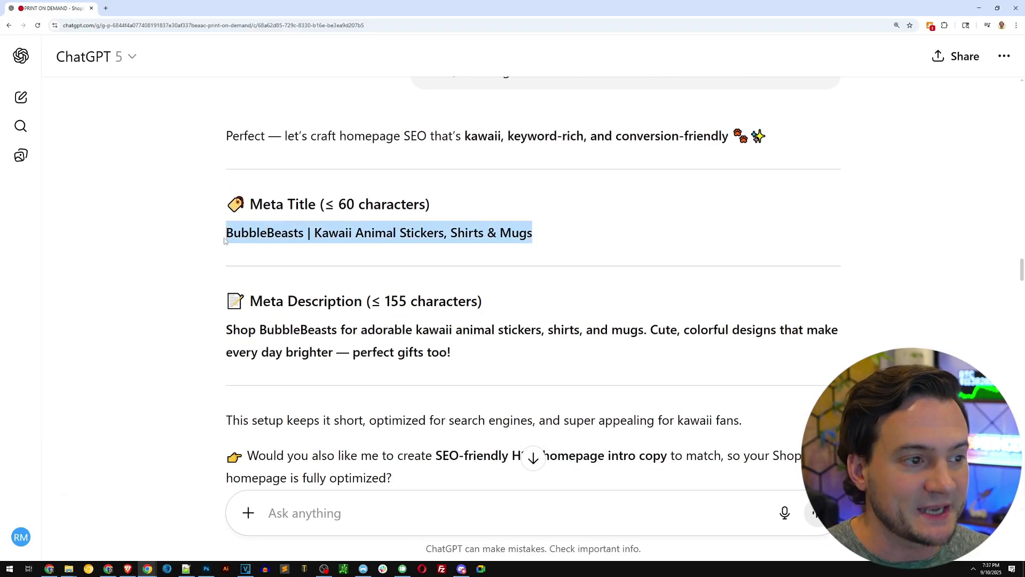
pyautogui.click(676, 265)
pyautogui.scroll(-2, 676, 265)
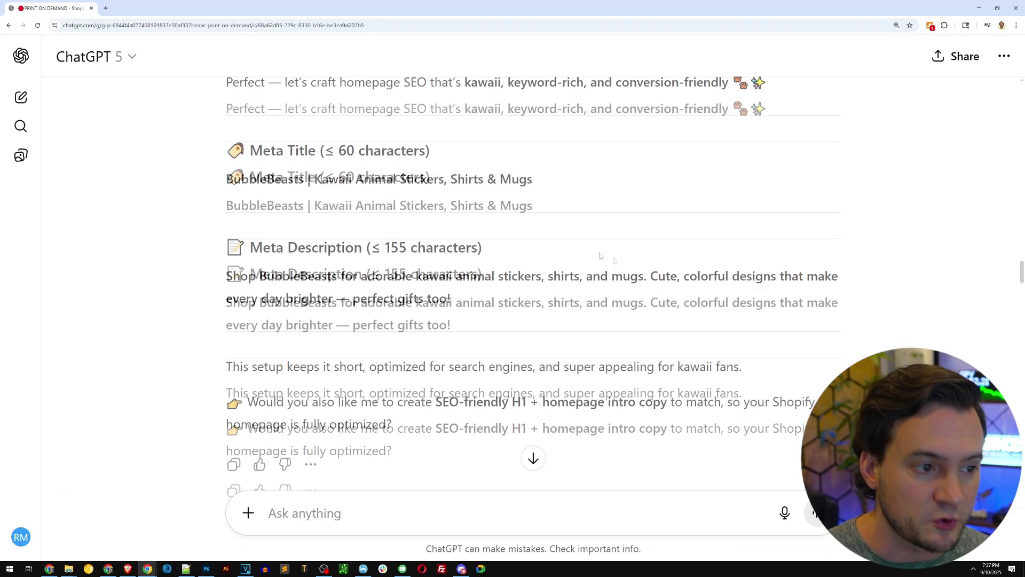
pyautogui.moveTo(455, 273); pyautogui.dragTo(225, 253)
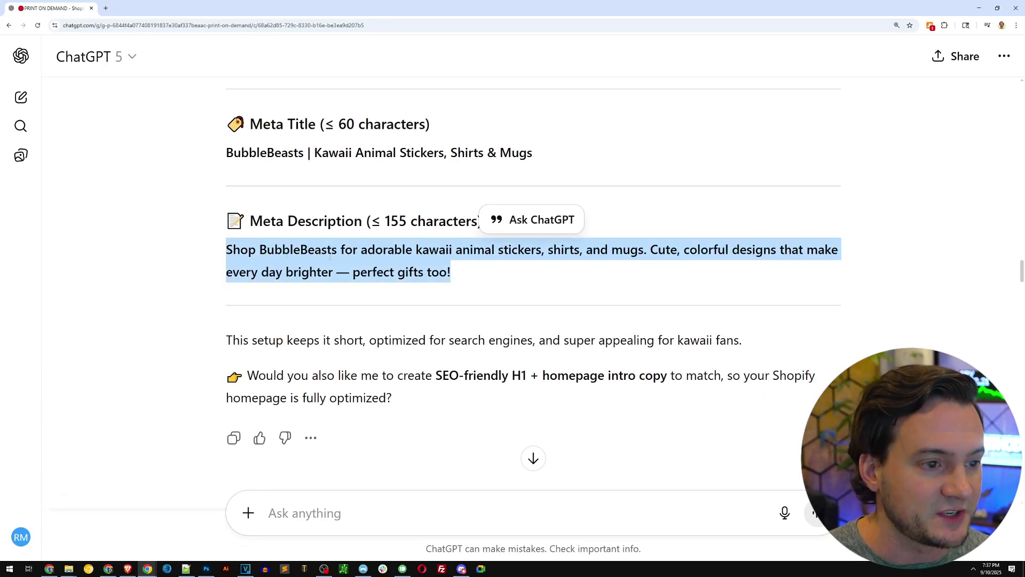
pyautogui.click(465, 275)
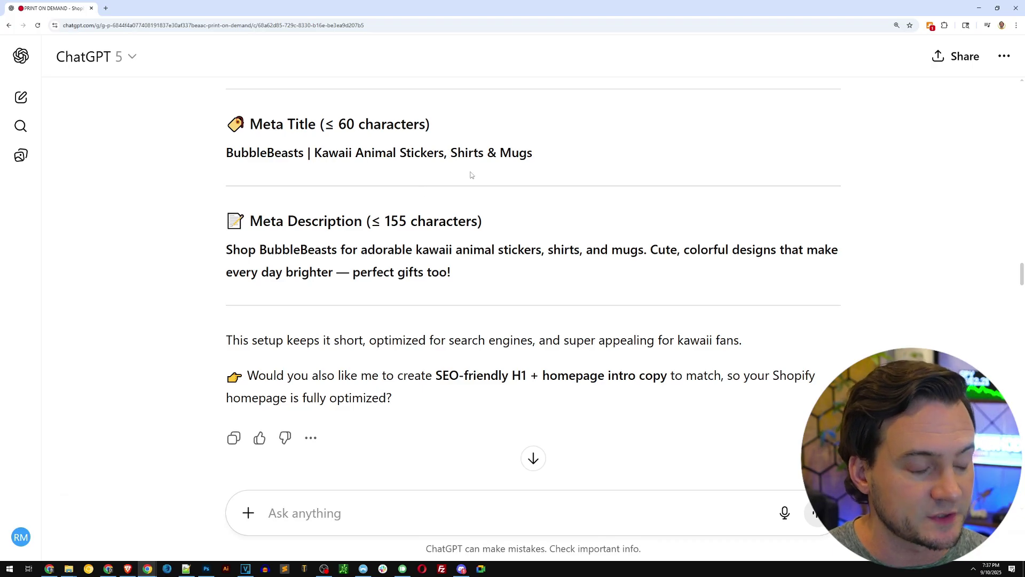
pyautogui.scroll(-1, 235, 222)
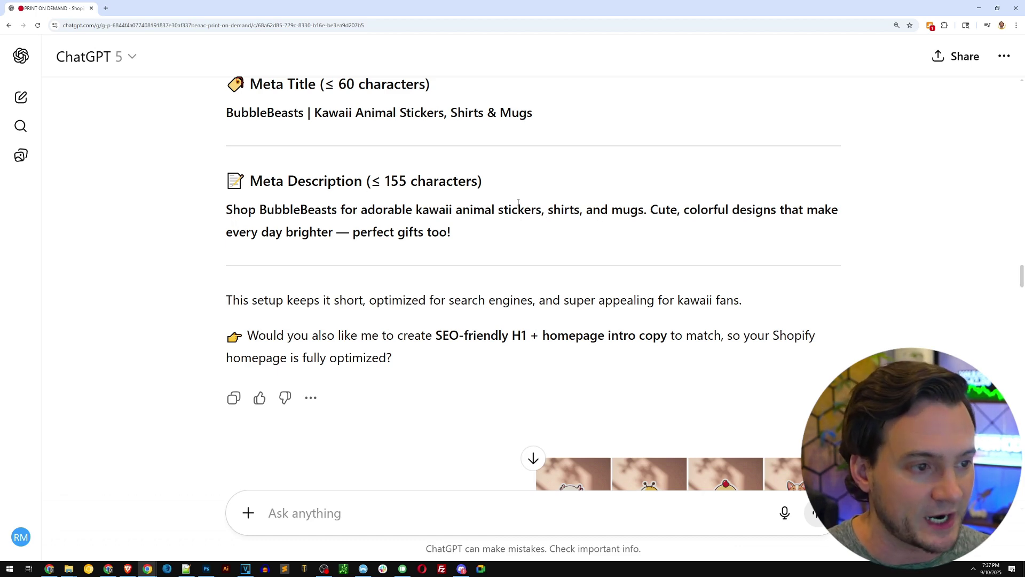
pyautogui.scroll(-3, 504, 233)
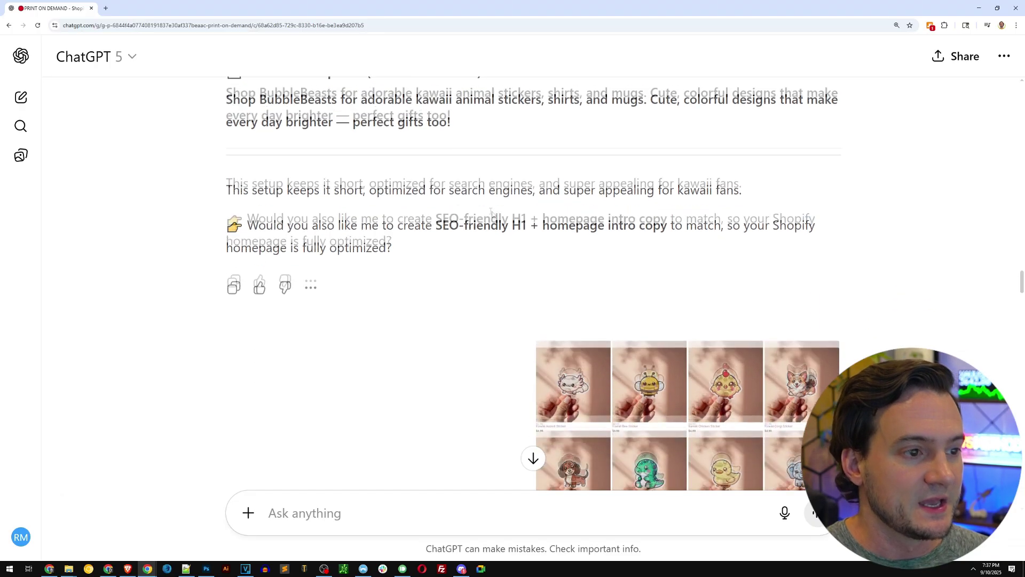
pyautogui.scroll(-3, 476, 207)
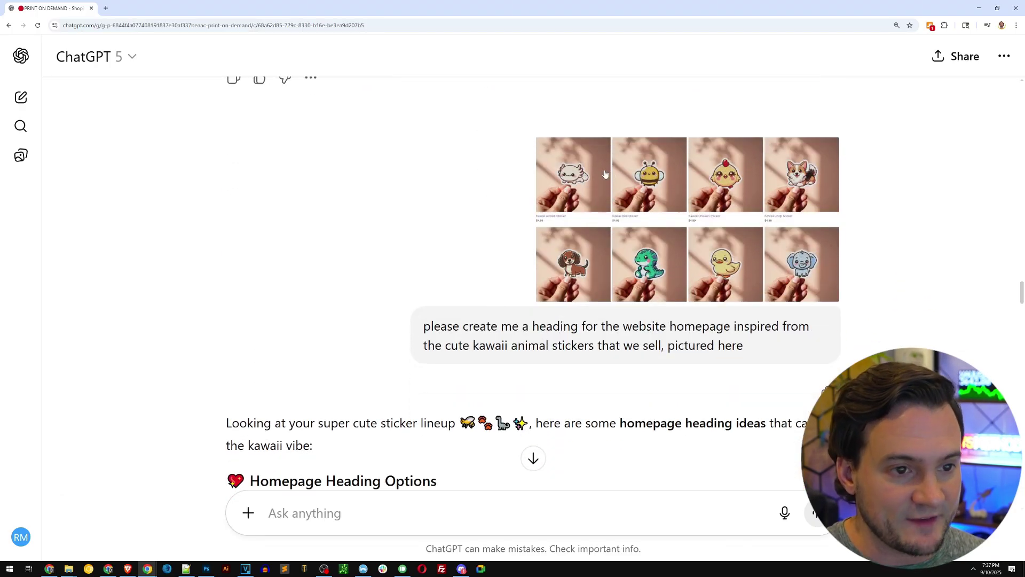
pyautogui.scroll(-2, 591, 235)
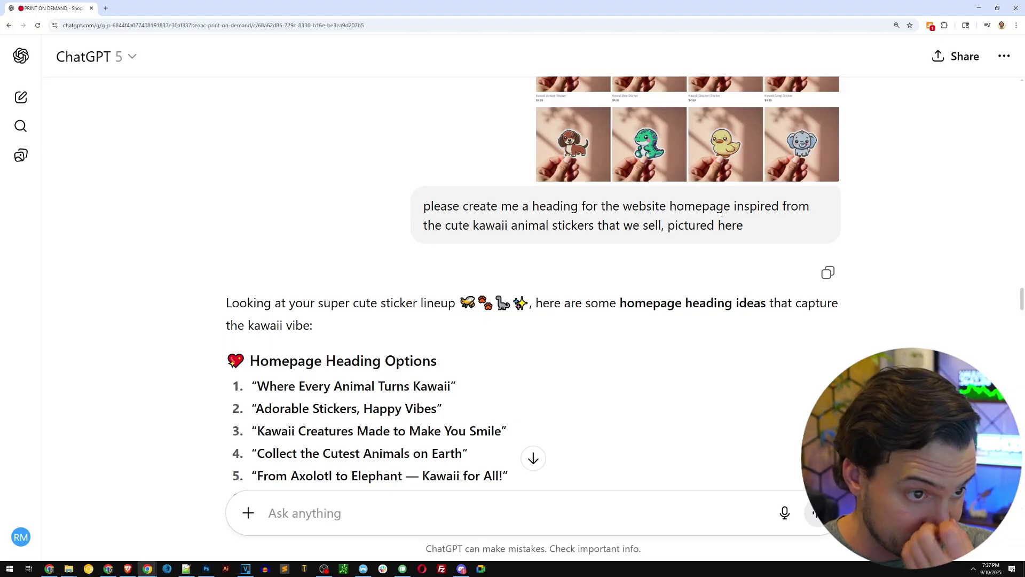
pyautogui.scroll(-4, 641, 232)
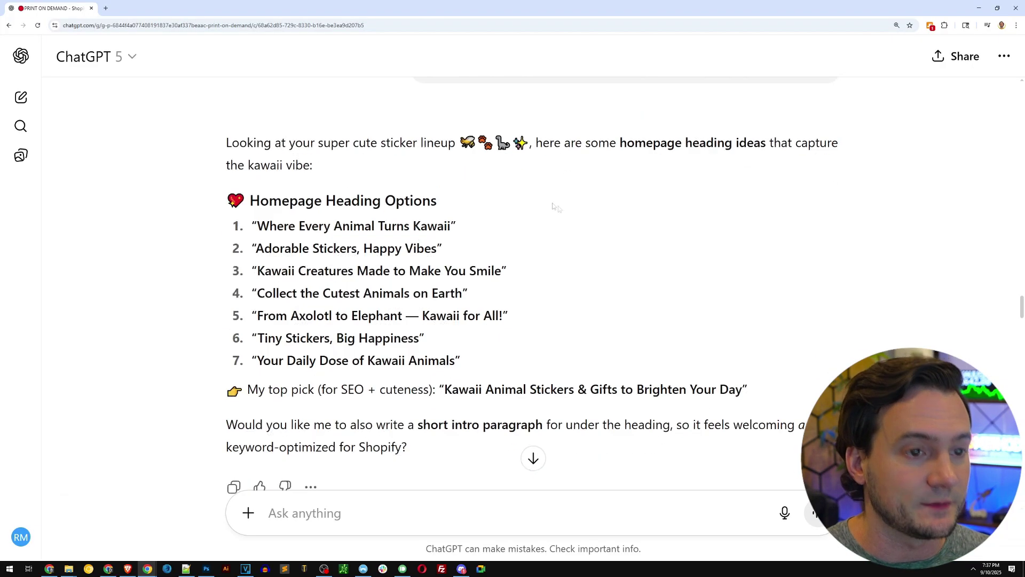
pyautogui.scroll(-4, 453, 185)
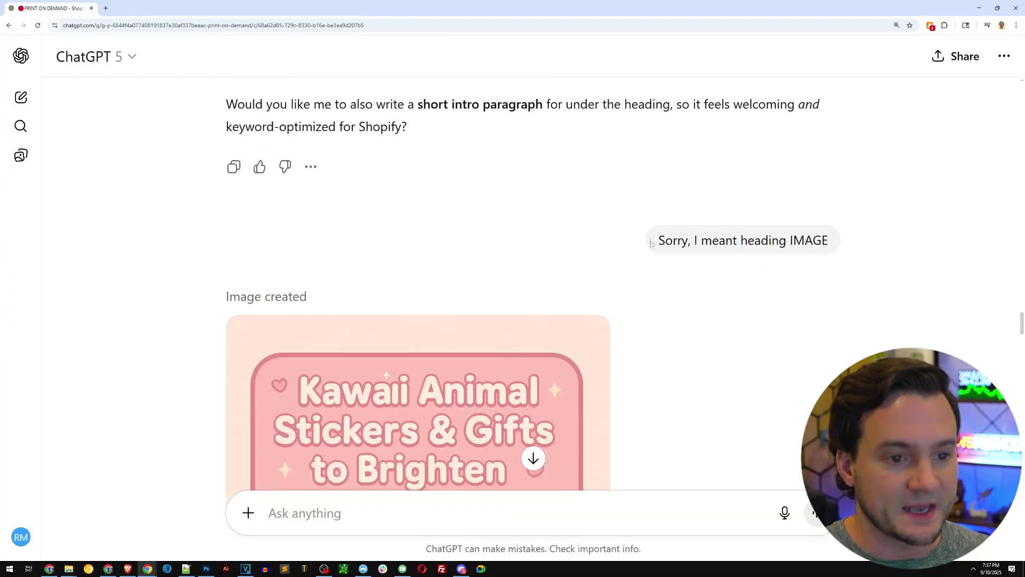
pyautogui.moveTo(653, 241); pyautogui.dragTo(829, 241)
pyautogui.scroll(-10, 654, 224)
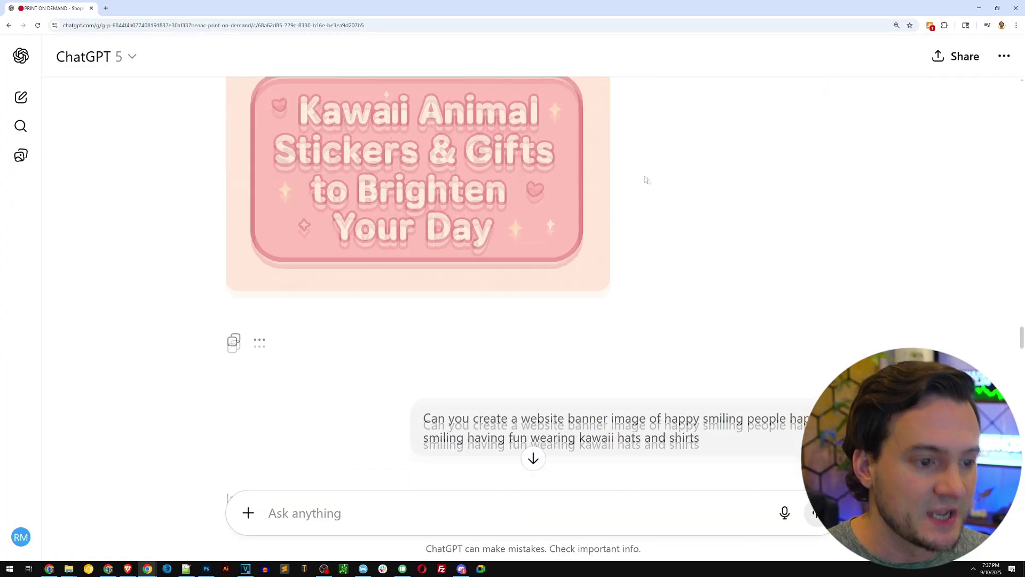
pyautogui.moveTo(421, 218); pyautogui.dragTo(732, 236)
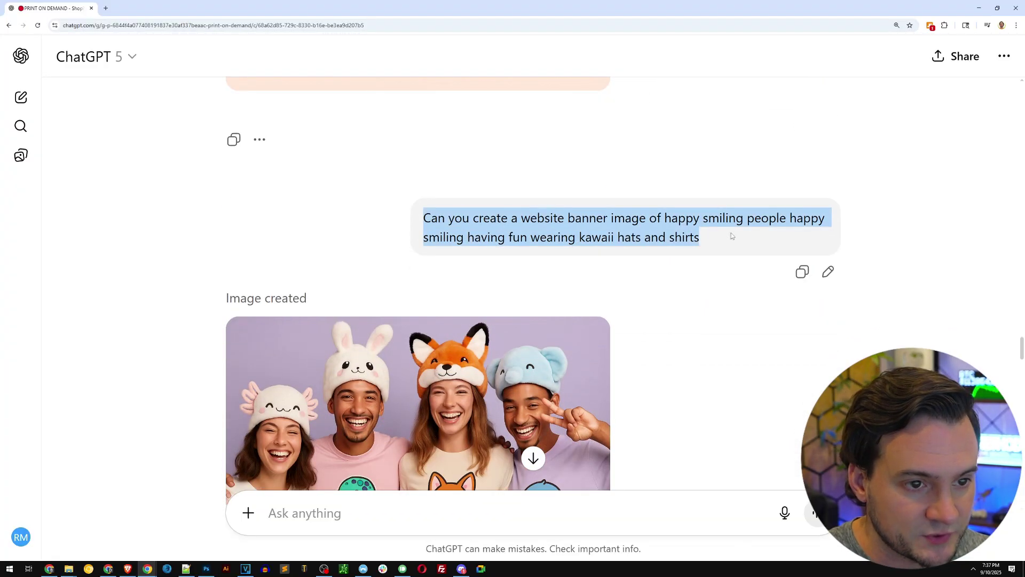
pyautogui.click(725, 247)
pyautogui.scroll(-2, 667, 214)
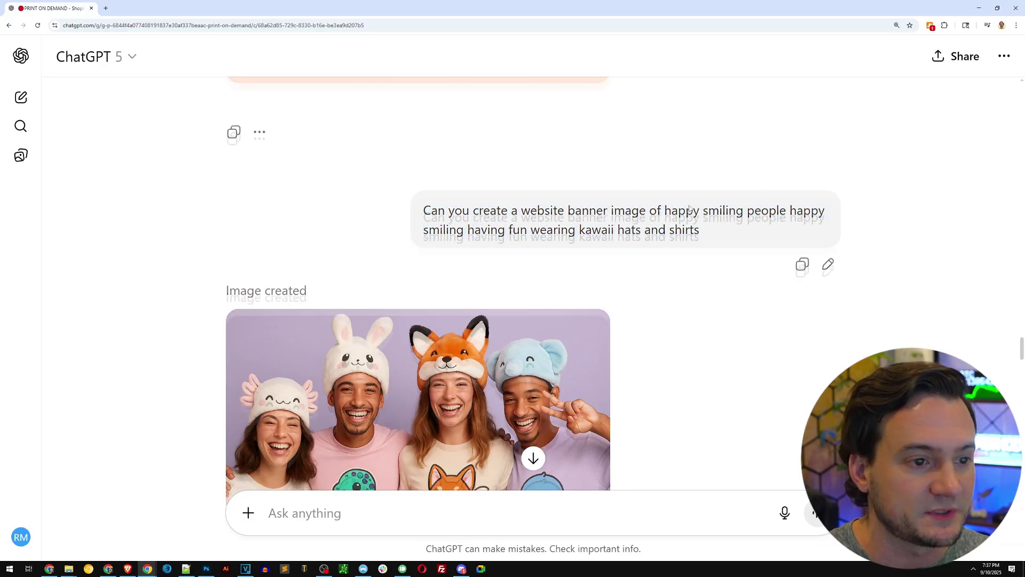
pyautogui.scroll(-1, 647, 207)
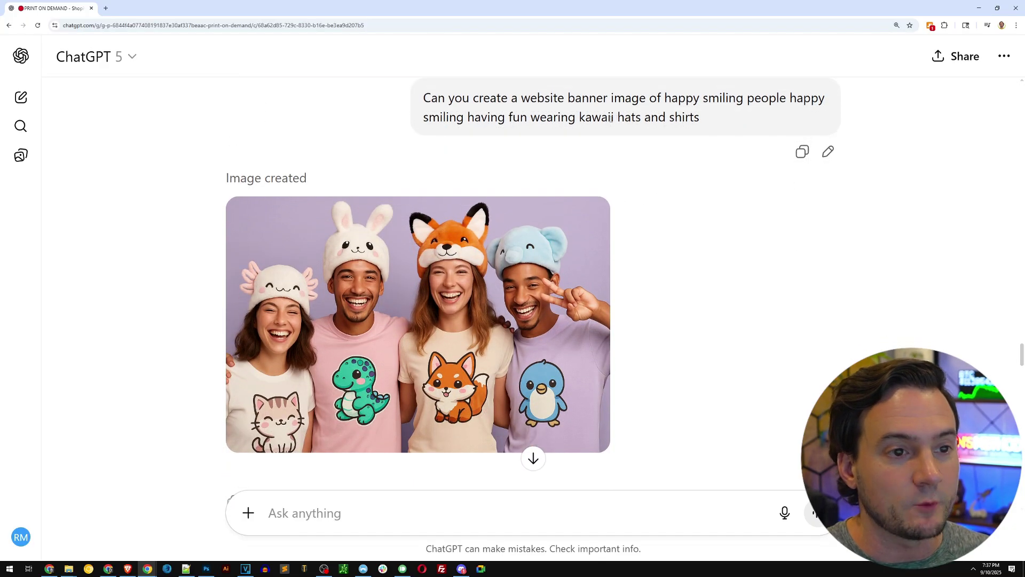
pyautogui.click(459, 270)
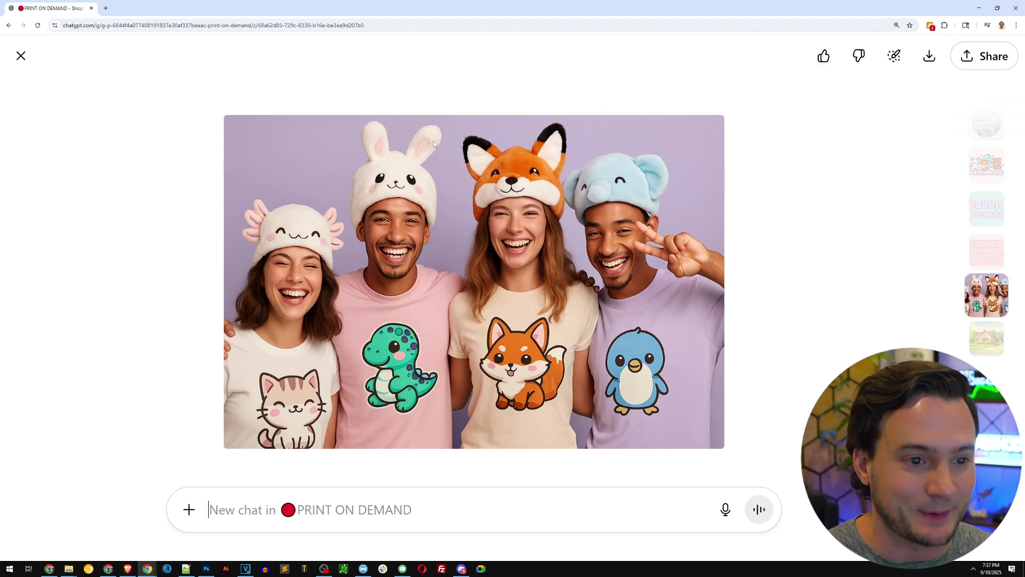
pyautogui.click(21, 55)
pyautogui.scroll(-1, 639, 149)
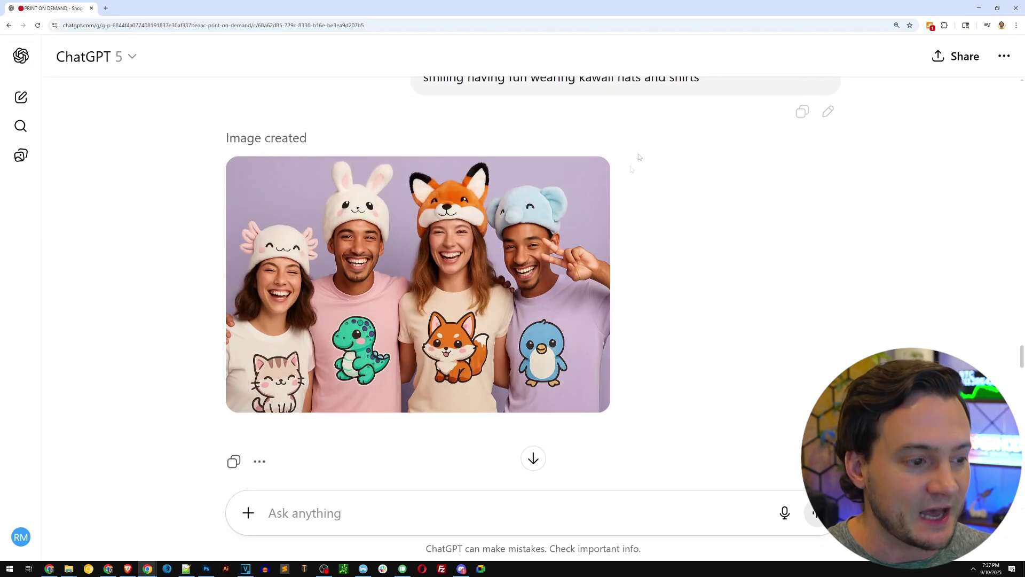
# Switch to the BubbleBeasts storefront and snip the storefront area
pyautogui.click(108, 569)
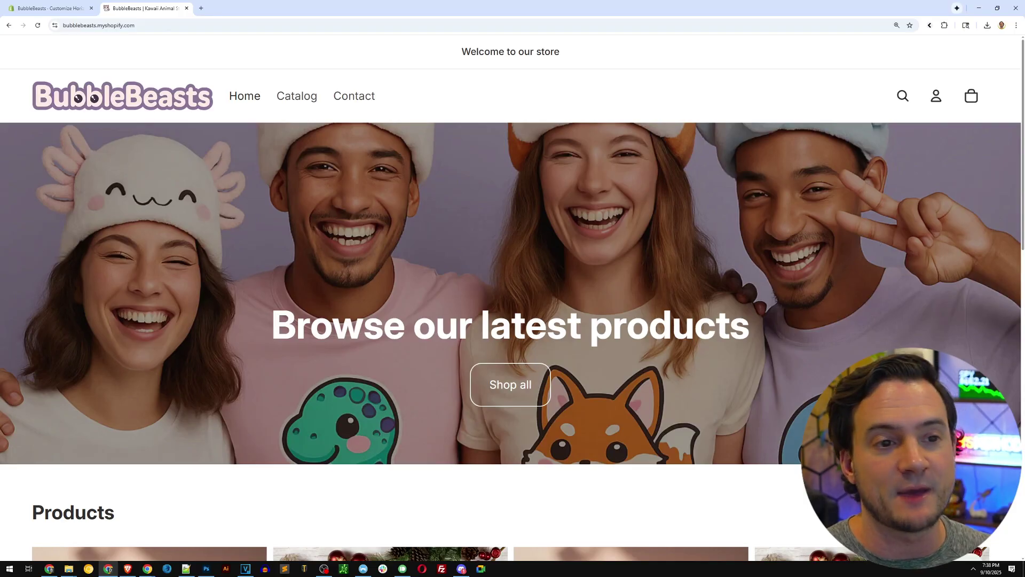
pyautogui.press('super+shift+s')
pyautogui.moveTo(11, 64); pyautogui.dragTo(1024, 485)
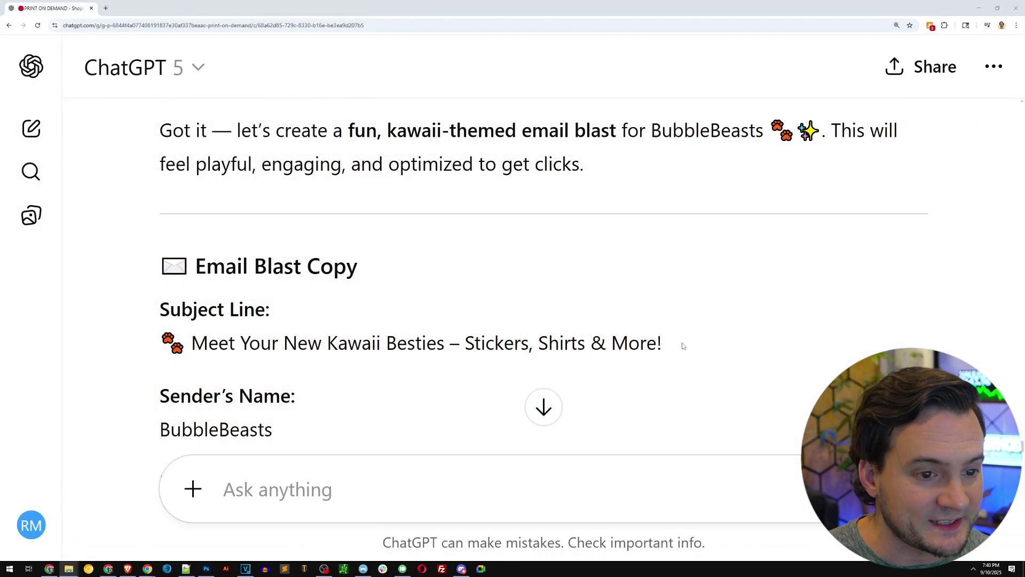
# Copy the 'Meet Your New Kawaii Besties' subject line and open the announcement block in the theme editor
pyautogui.moveTo(662, 344); pyautogui.dragTo(158, 346)
pyautogui.hotkey('ctrl', 'c')
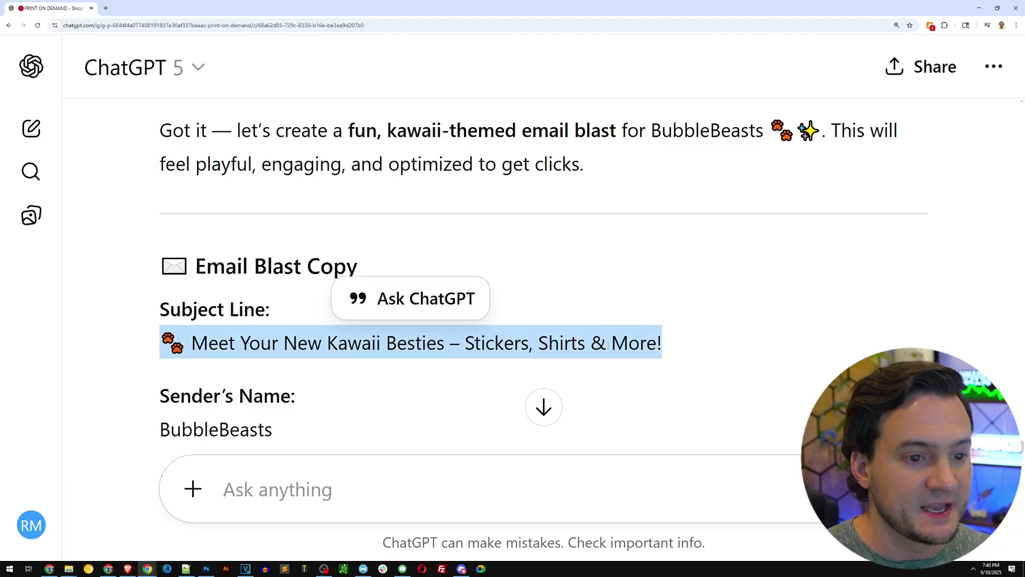
pyautogui.click(661, 334)
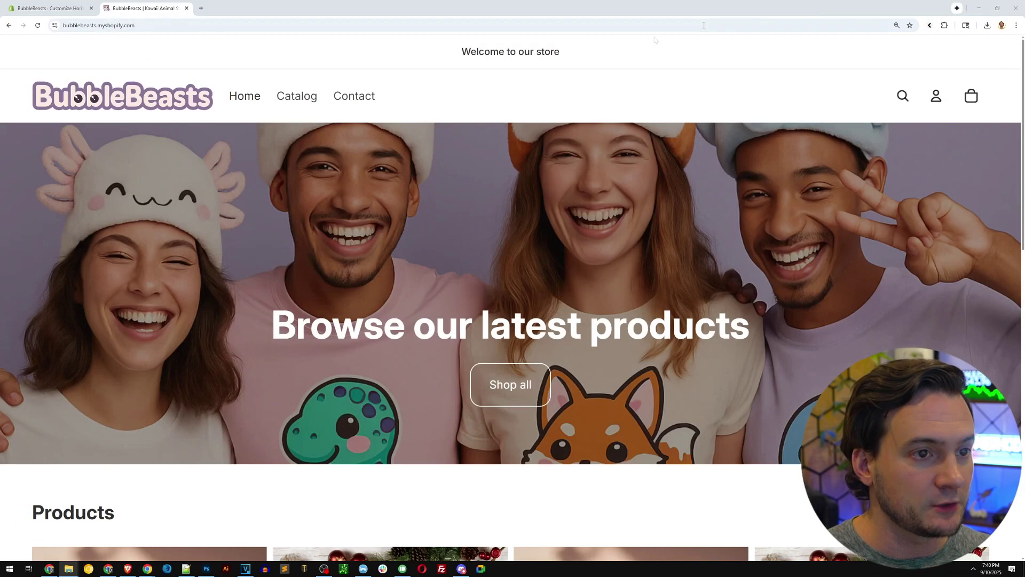
pyautogui.moveTo(574, 56); pyautogui.dragTo(462, 56)
pyautogui.click(381, 54)
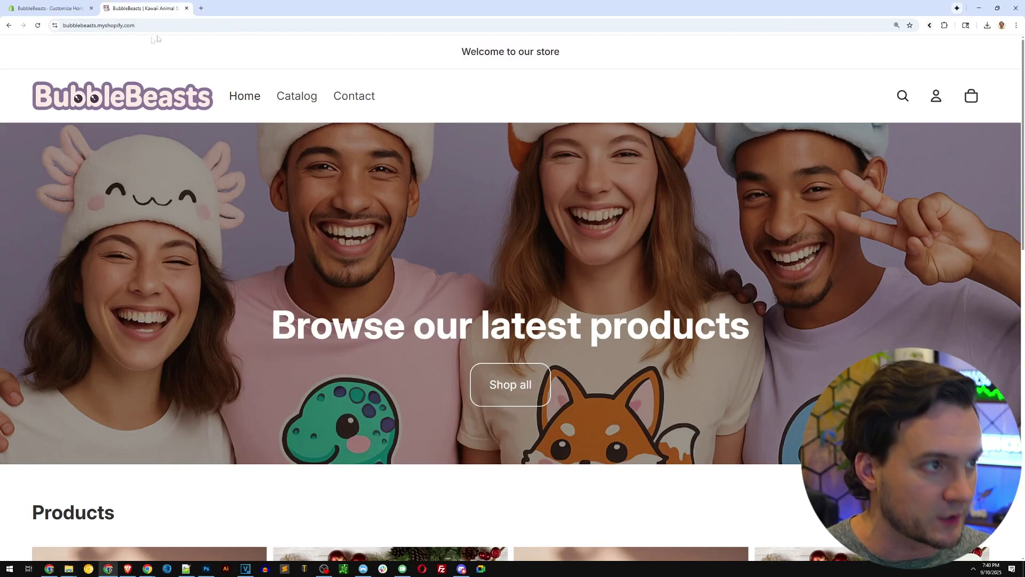
pyautogui.click(54, 8)
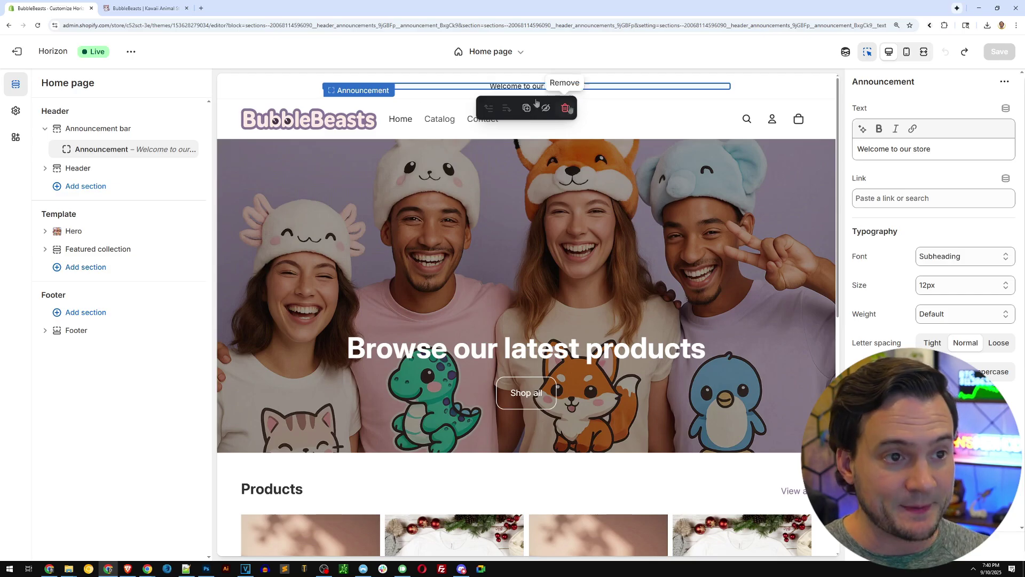
# Replace 'Welcome to our store' with 'Meet Your New Kawaii Besties – Stickers, Shirts & More!' and save
pyautogui.moveTo(936, 150); pyautogui.dragTo(843, 157)
pyautogui.press('BackSpace')
pyautogui.hotkey('ctrl', 'v')
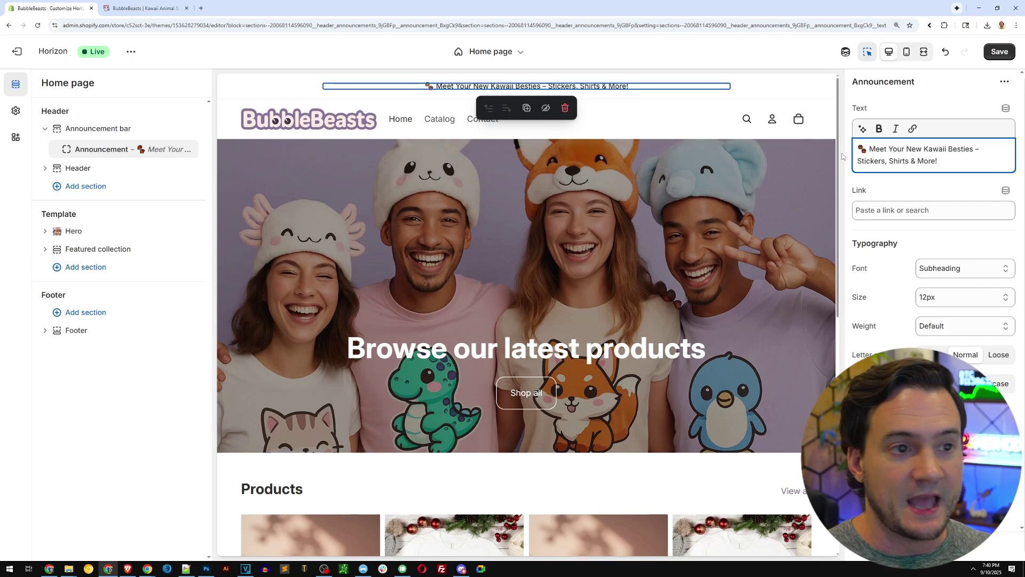
pyautogui.click(728, 58)
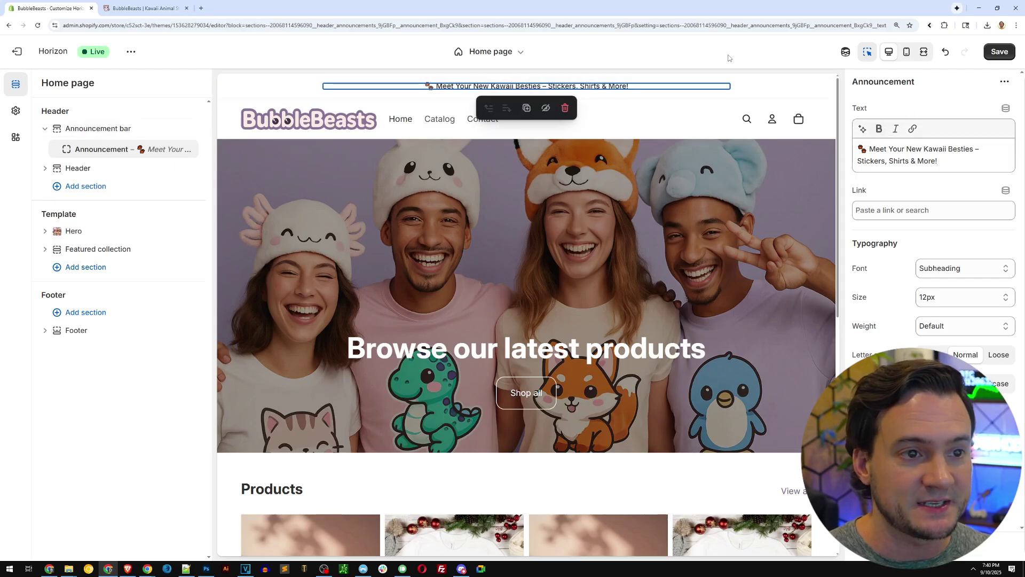
pyautogui.click(477, 85)
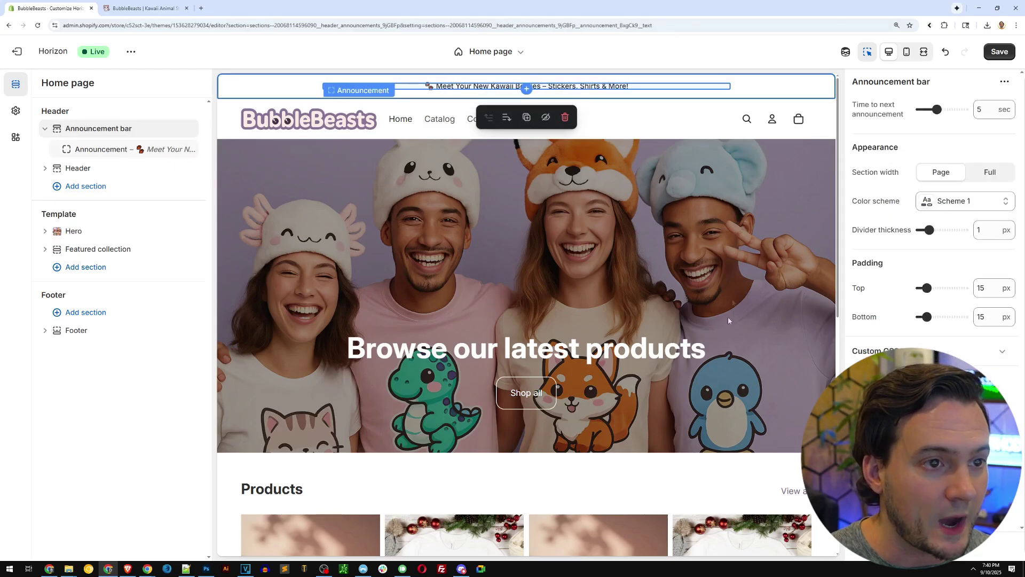
pyautogui.click(998, 55)
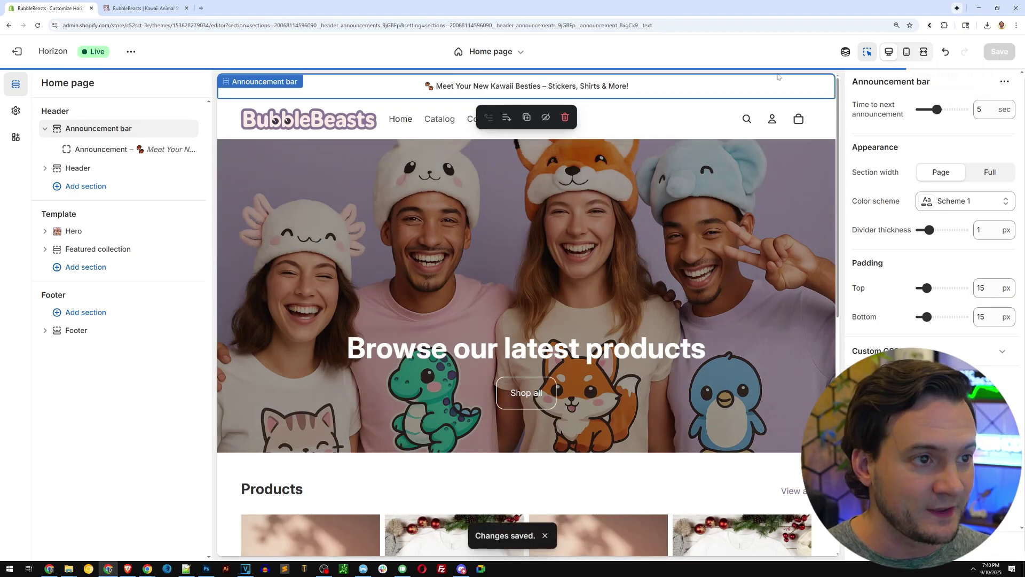
pyautogui.click(155, 8)
# Reload the storefront with F5 and check the updated kawaii announcement line
pyautogui.press('F5')
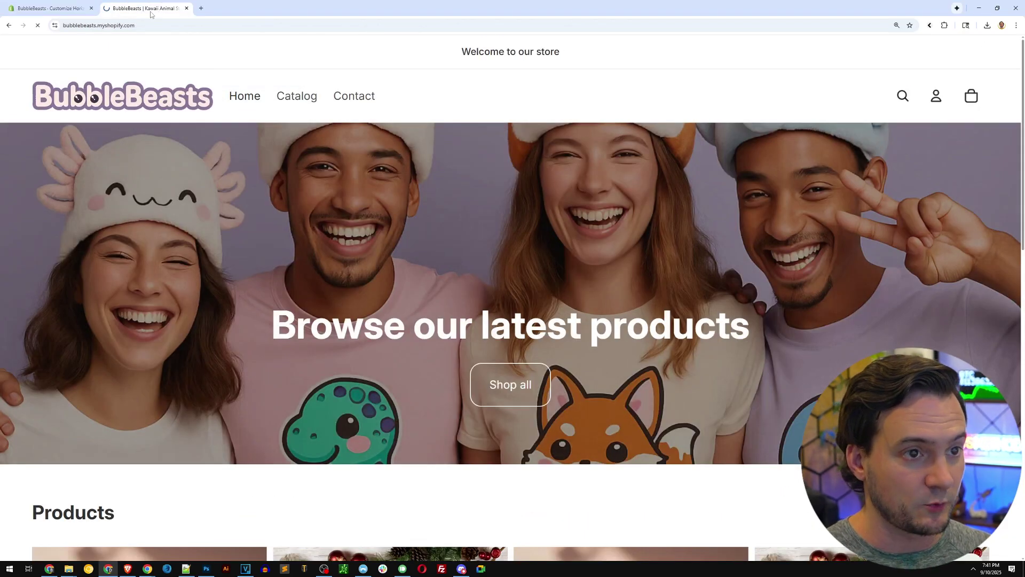
pyautogui.moveTo(666, 54); pyautogui.dragTo(377, 49)
pyautogui.click(326, 47)
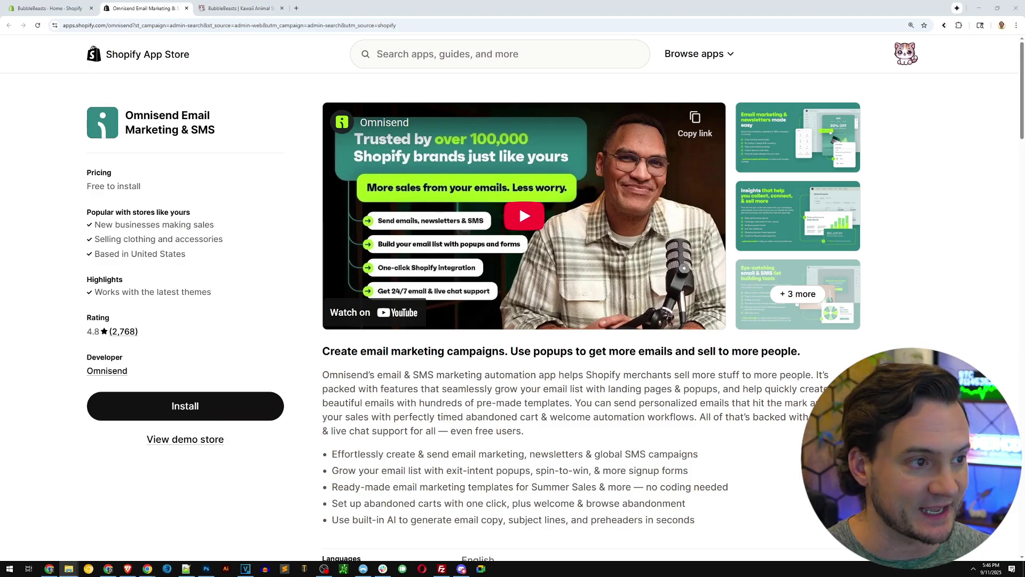
# Install Omnisend Email Marketing & SMS, approving its data access, then scroll the pricing page
pyautogui.click(195, 404)
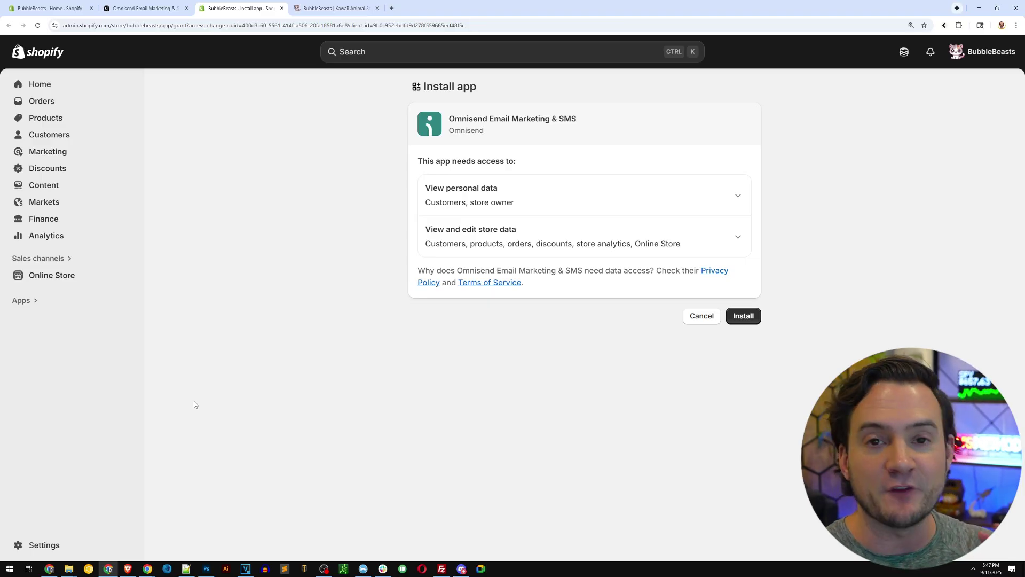
pyautogui.moveTo(449, 120); pyautogui.dragTo(533, 122)
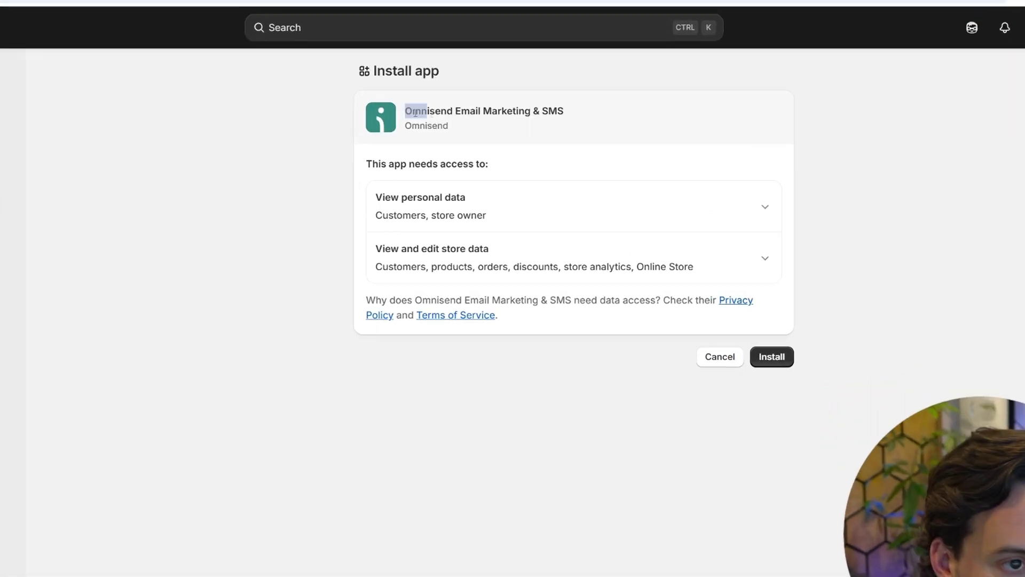
pyautogui.moveTo(473, 104); pyautogui.dragTo(550, 108)
pyautogui.click(550, 109)
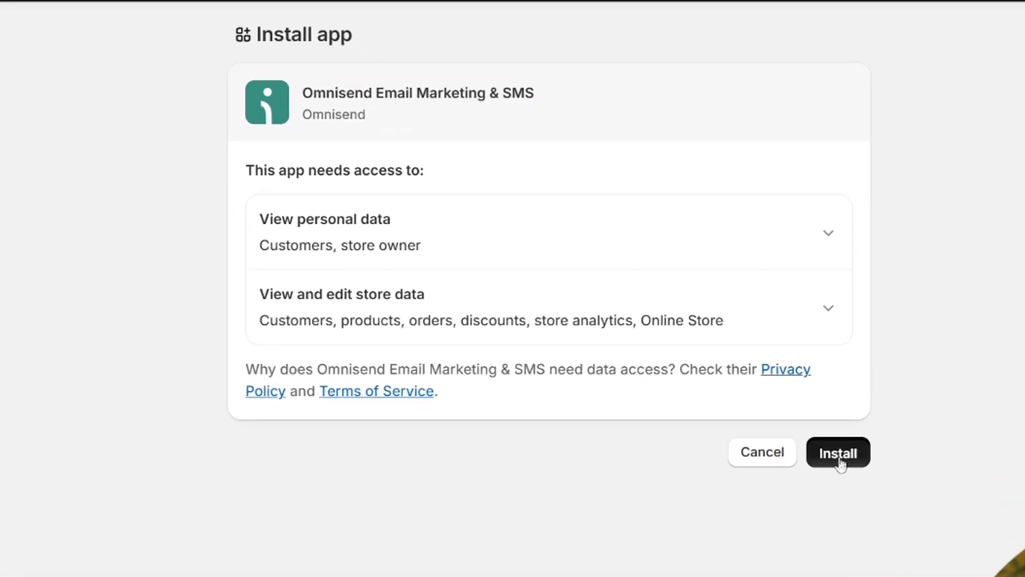
pyautogui.click(839, 460)
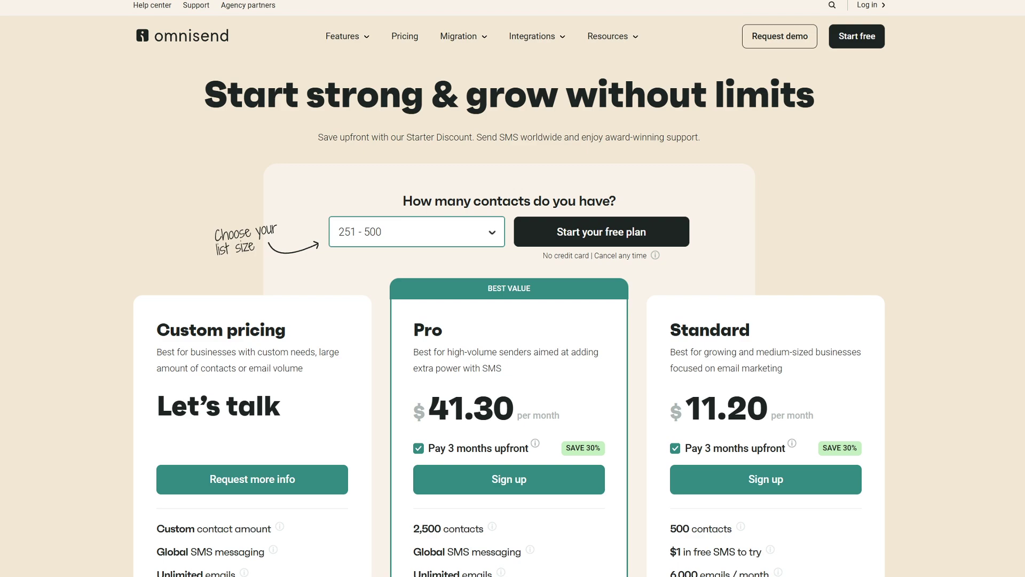
pyautogui.scroll(-3, 513, 288)
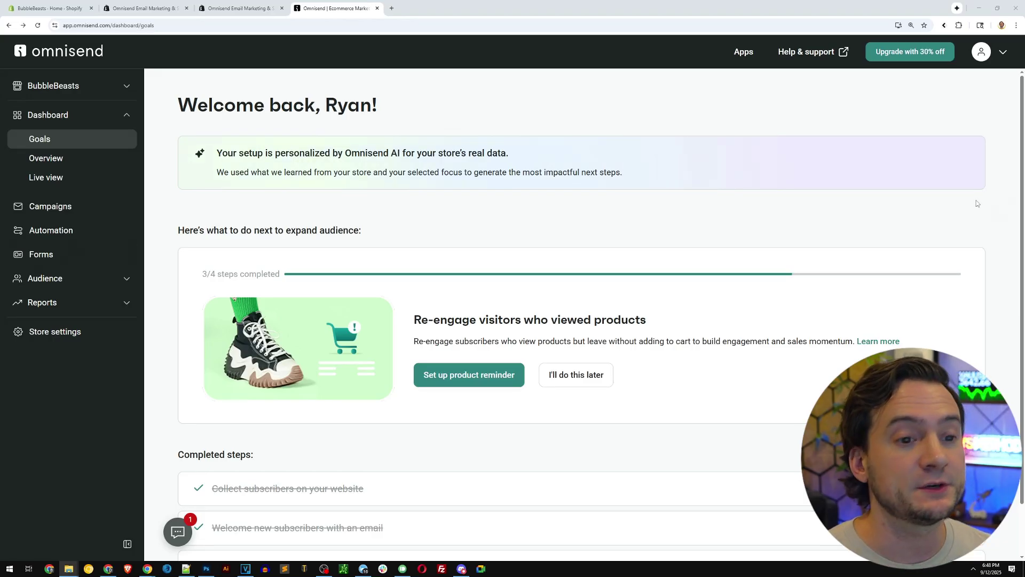
# Open Store settings to check the Free plan and the 5 of 500 emails used
pyautogui.scroll(-1, 1021, 190)
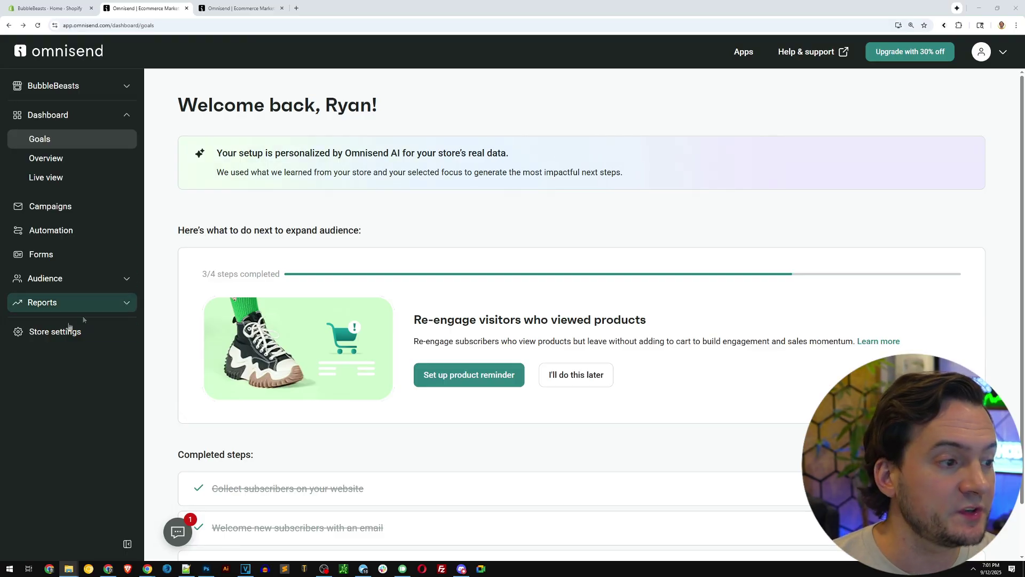
pyautogui.click(46, 333)
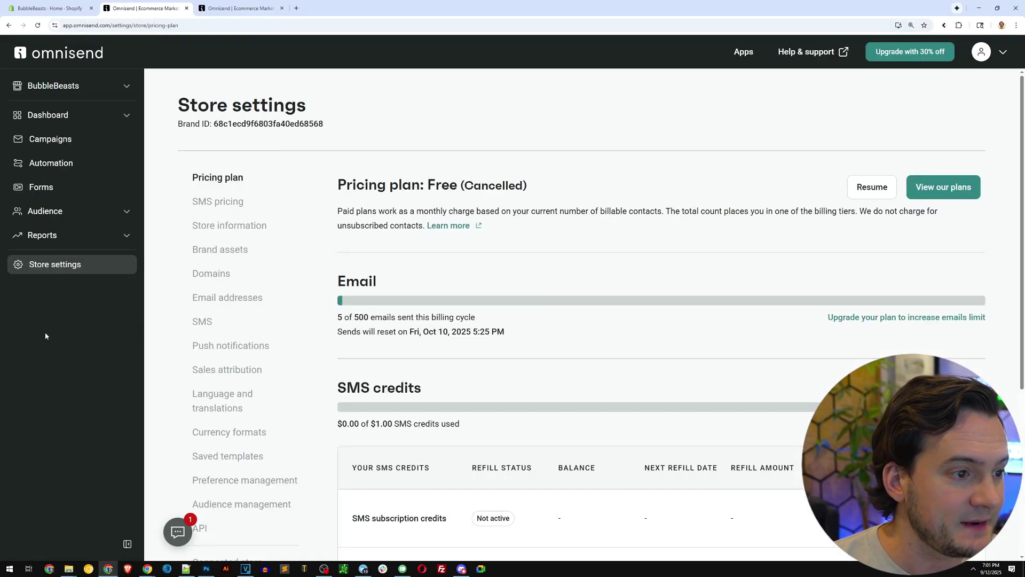
# Review the BubbleBeasts brand assets (logo, purple colours, Arial fonts) and screenshot the preview card
pyautogui.click(206, 251)
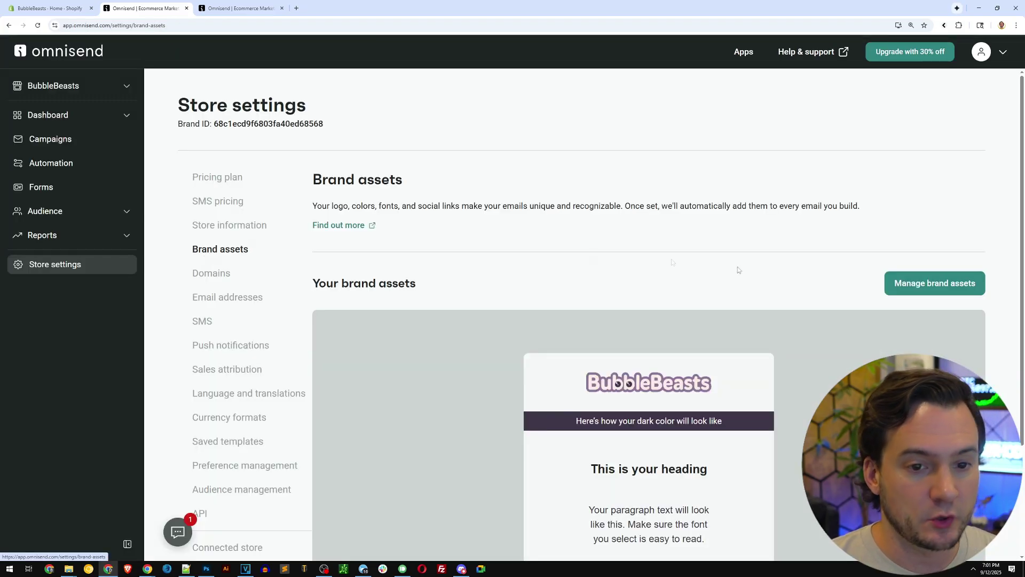
pyautogui.click(946, 287)
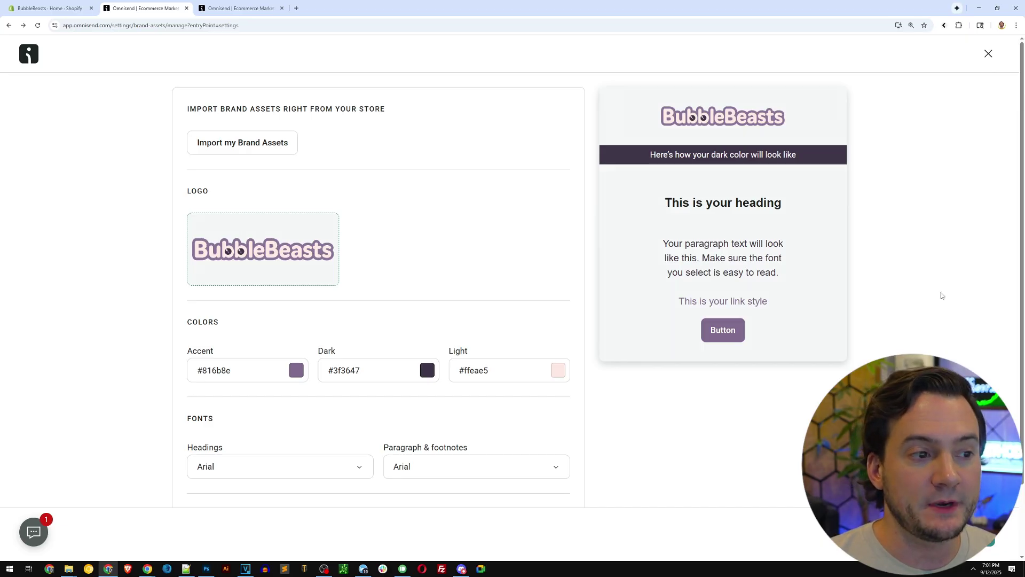
pyautogui.scroll(-2, 534, 317)
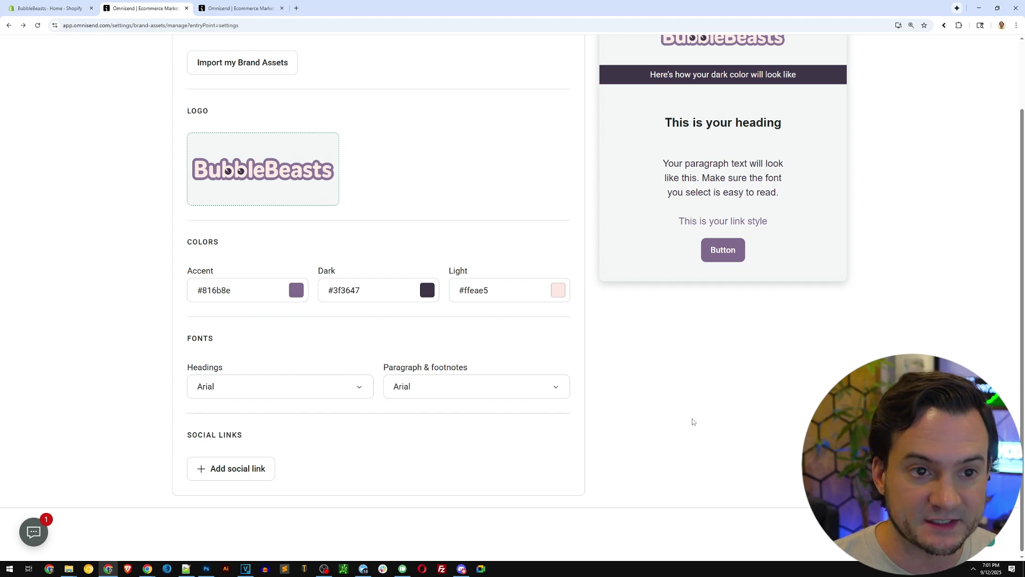
pyautogui.scroll(2, 692, 422)
pyautogui.press('Print')
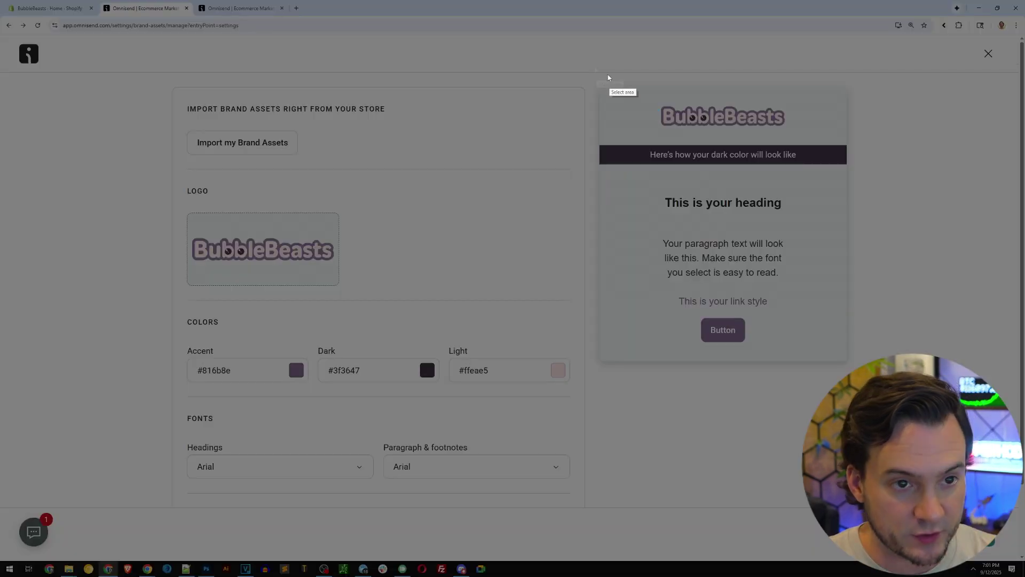
pyautogui.moveTo(593, 66); pyautogui.dragTo(850, 390)
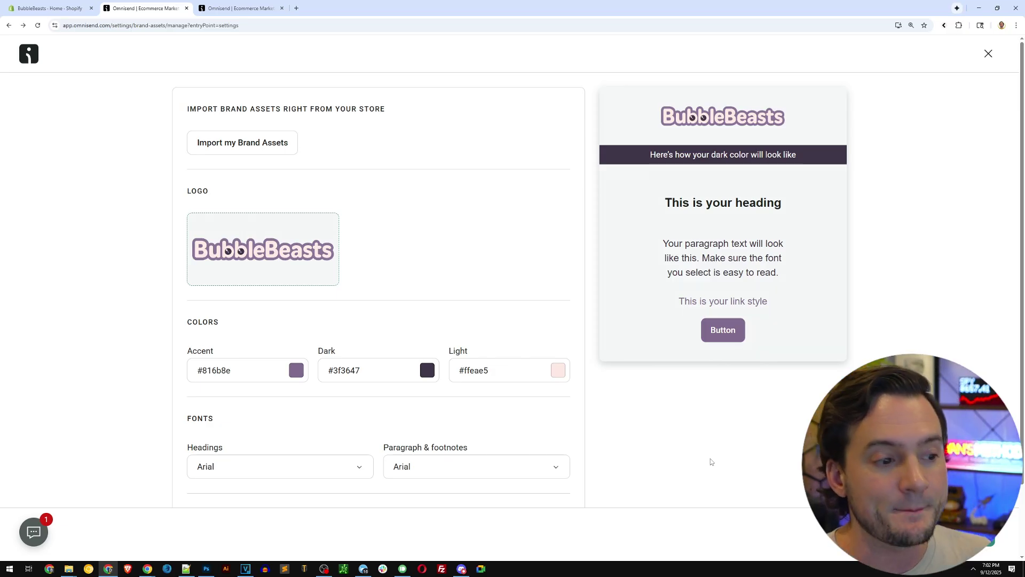
pyautogui.scroll(-2, 635, 374)
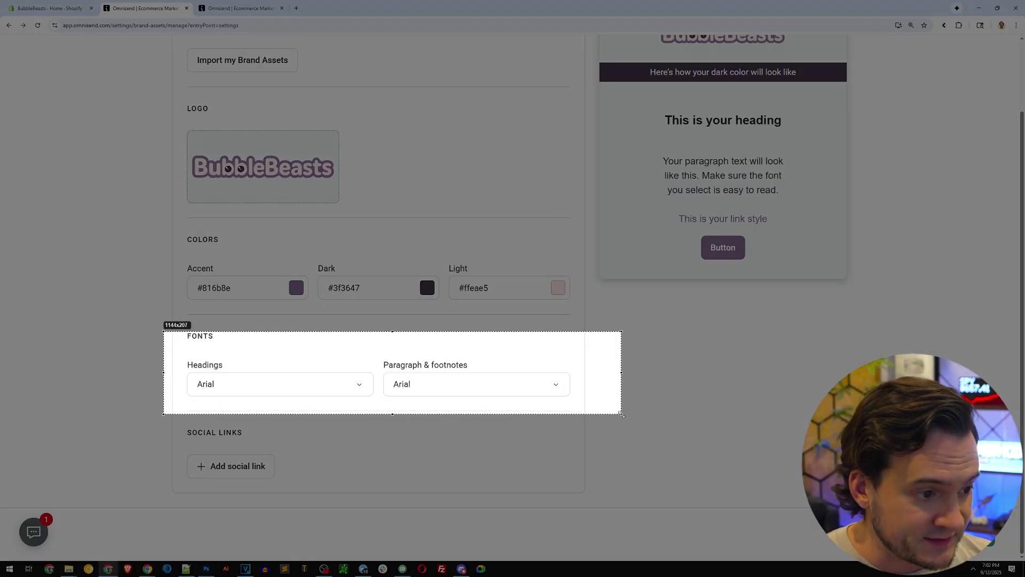
pyautogui.scroll(2, 641, 435)
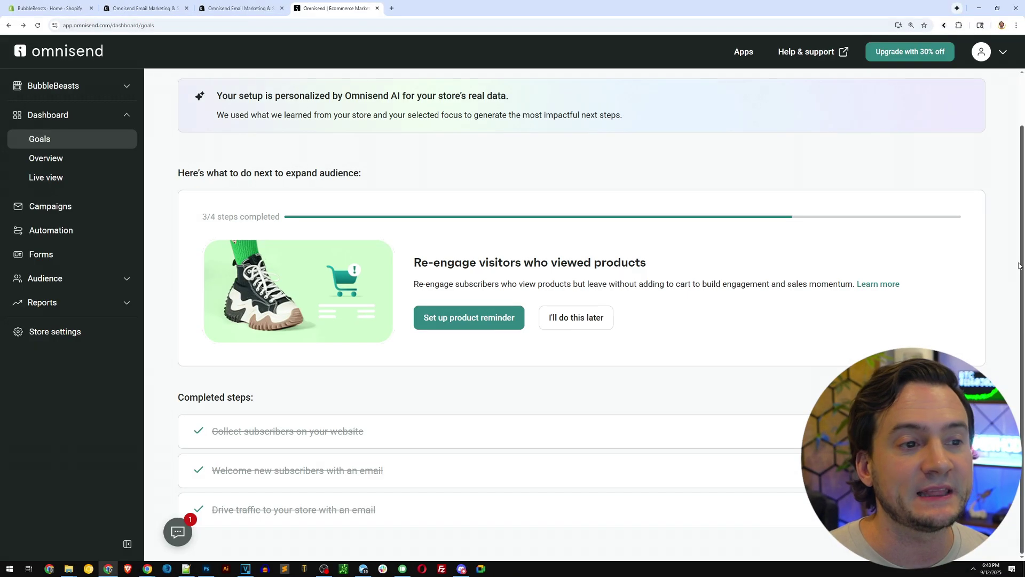
pyautogui.scroll(1, 499, 243)
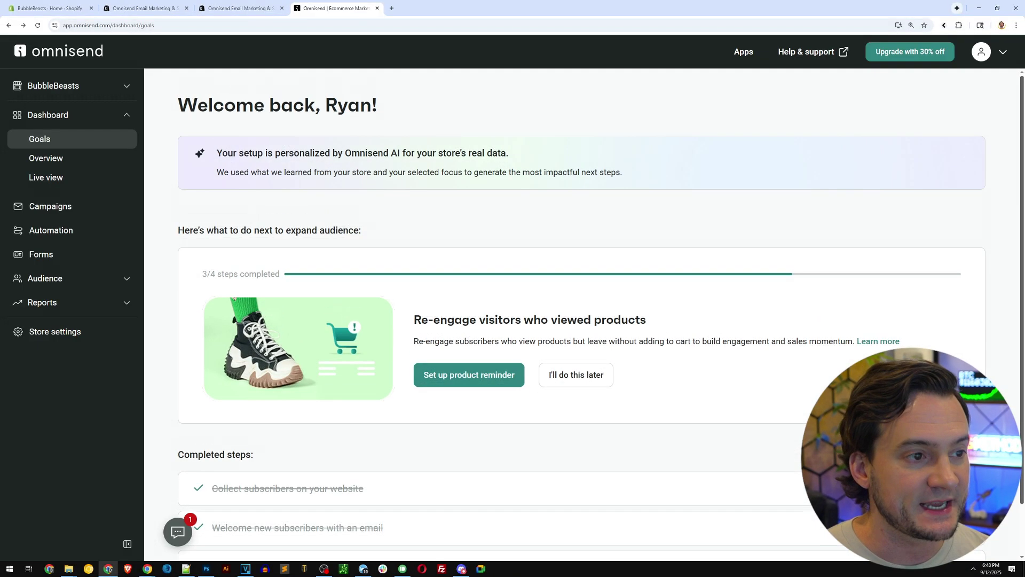
pyautogui.scroll(-1, 499, 243)
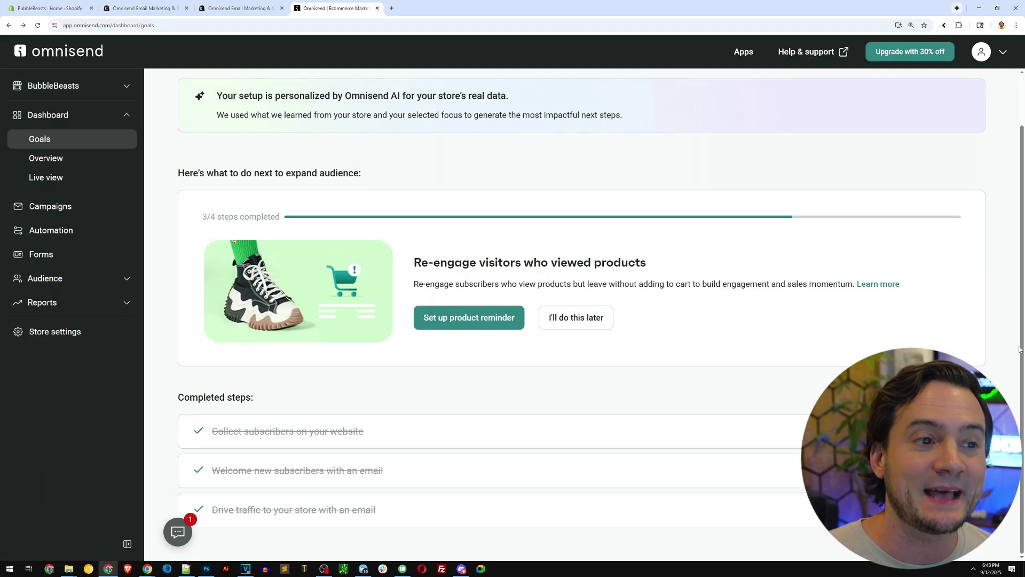
pyautogui.press('Print')
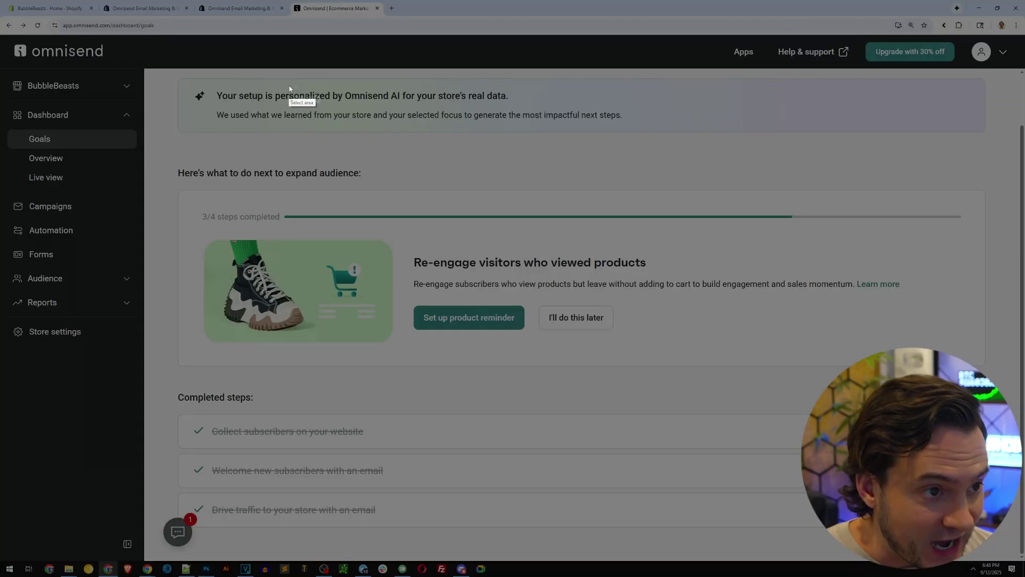
pyautogui.moveTo(294, 83); pyautogui.dragTo(561, 131)
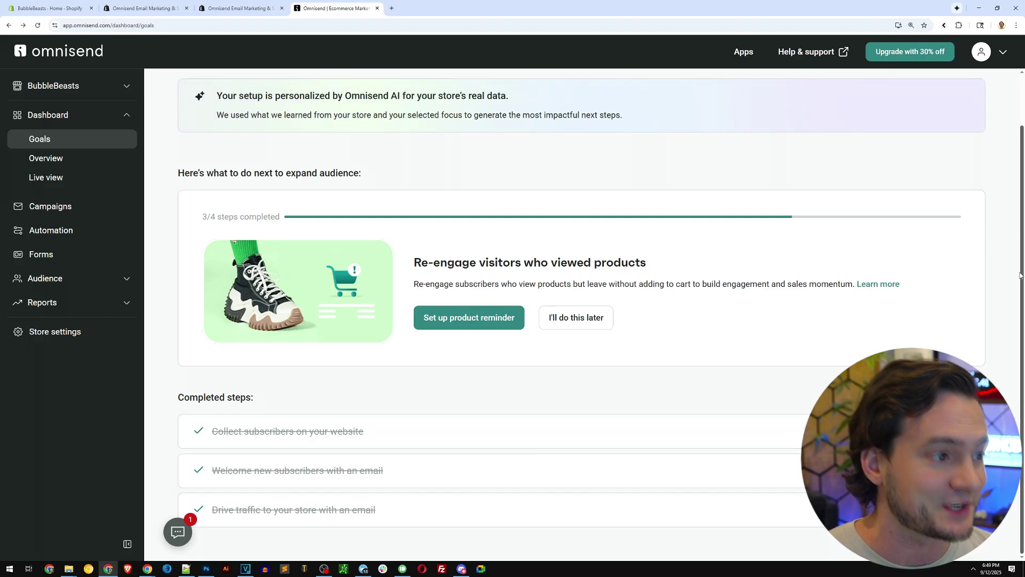
pyautogui.moveTo(365, 432); pyautogui.dragTo(210, 432)
pyautogui.click(307, 407)
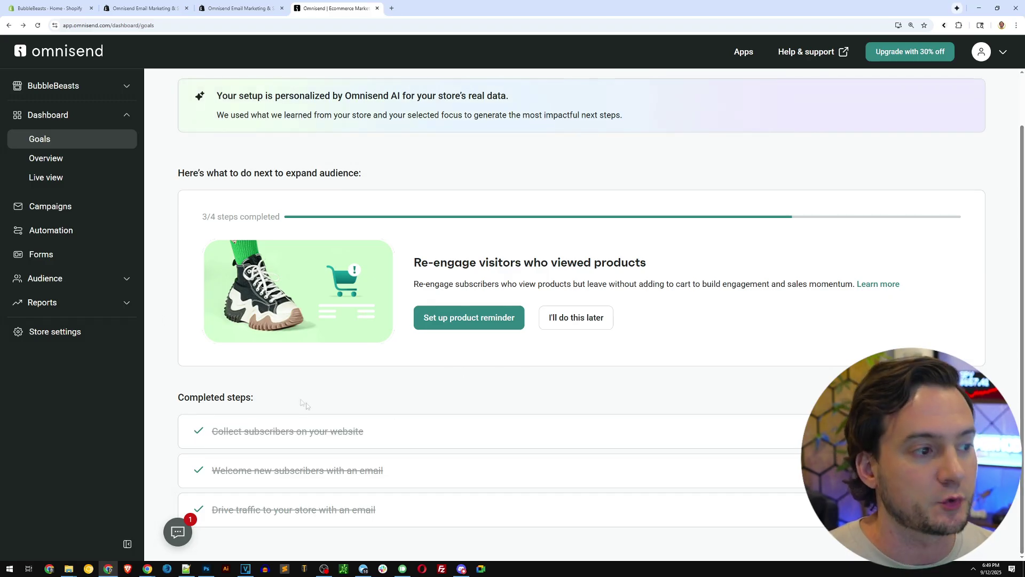
# Open the welcome discount signup form and delete its old logo image
pyautogui.click(48, 256)
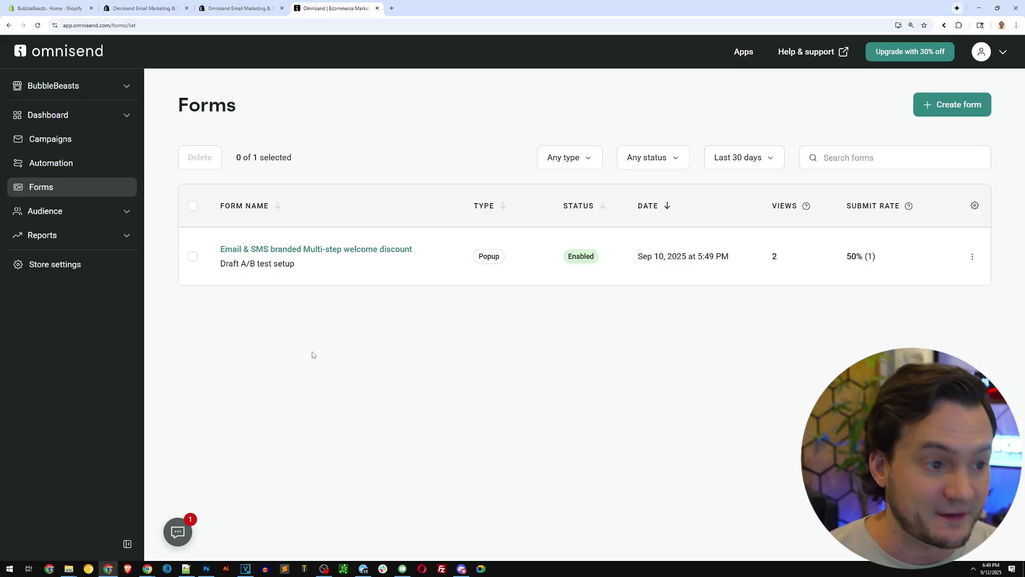
pyautogui.click(348, 249)
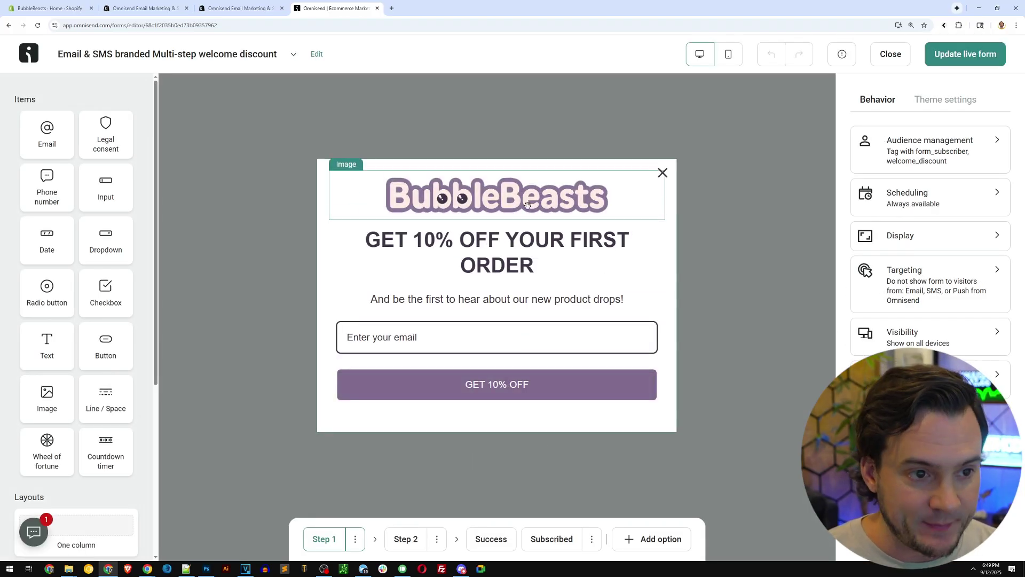
pyautogui.click(406, 187)
pyautogui.click(376, 155)
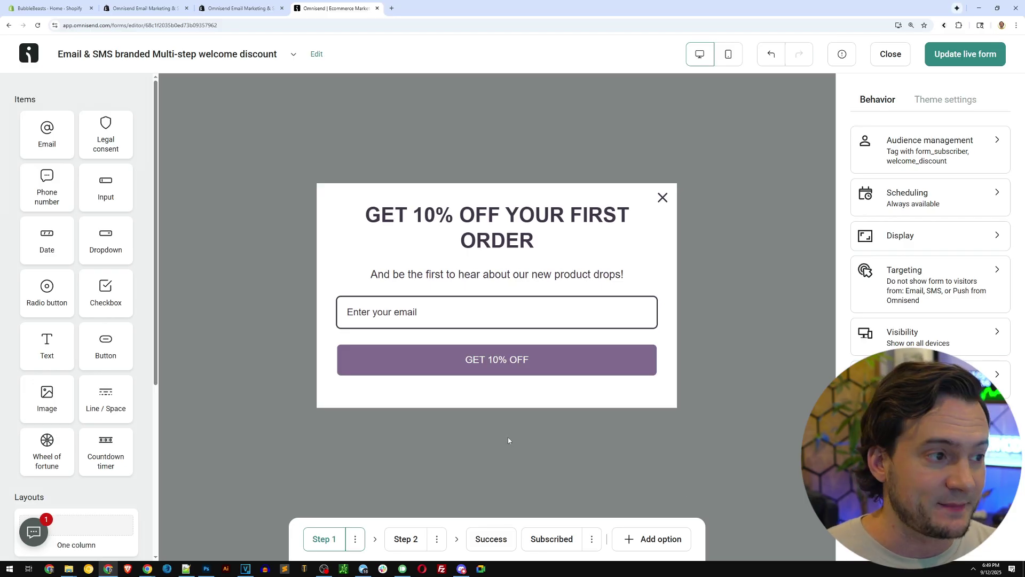
# Add a new Image block at the top of the form for the larger BubbleBeasts logo
pyautogui.press('Print')
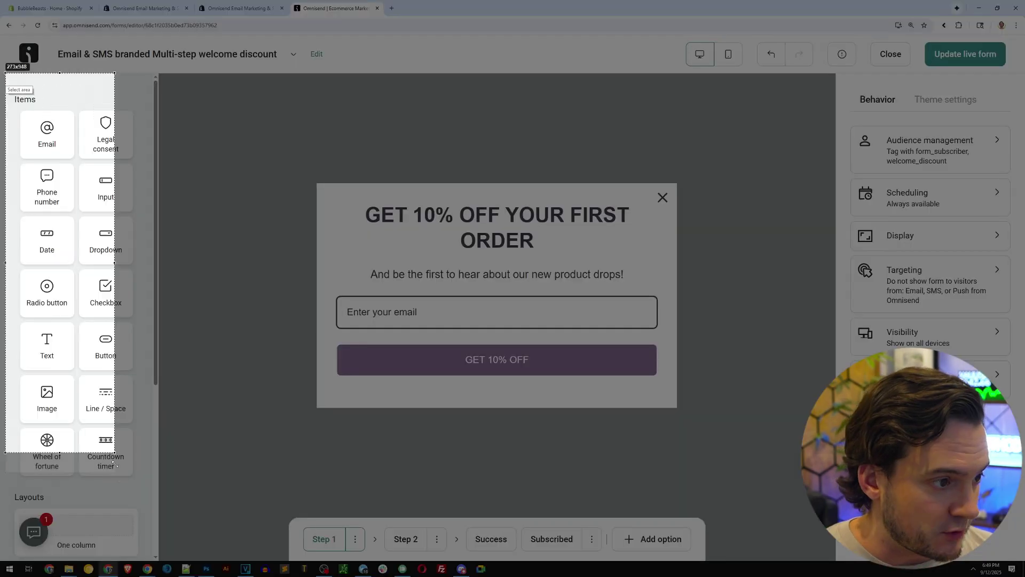
pyautogui.moveTo(114, 453); pyautogui.dragTo(132, 477)
pyautogui.hotkey('ctrl', 'c')
pyautogui.moveTo(47, 400); pyautogui.dragTo(539, 195)
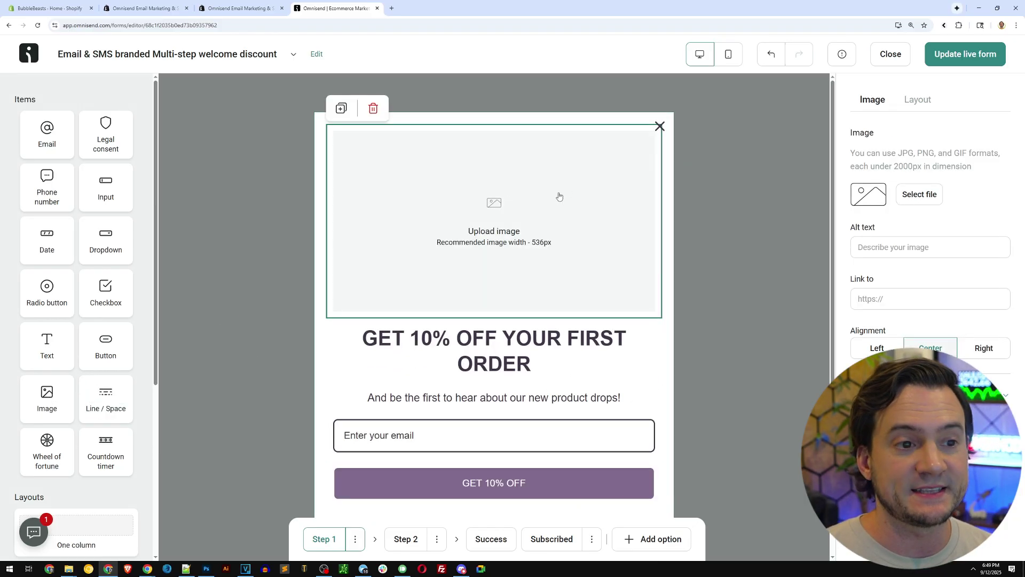
pyautogui.press('super+shift+s')
pyautogui.moveTo(844, 60); pyautogui.dragTo(989, 258)
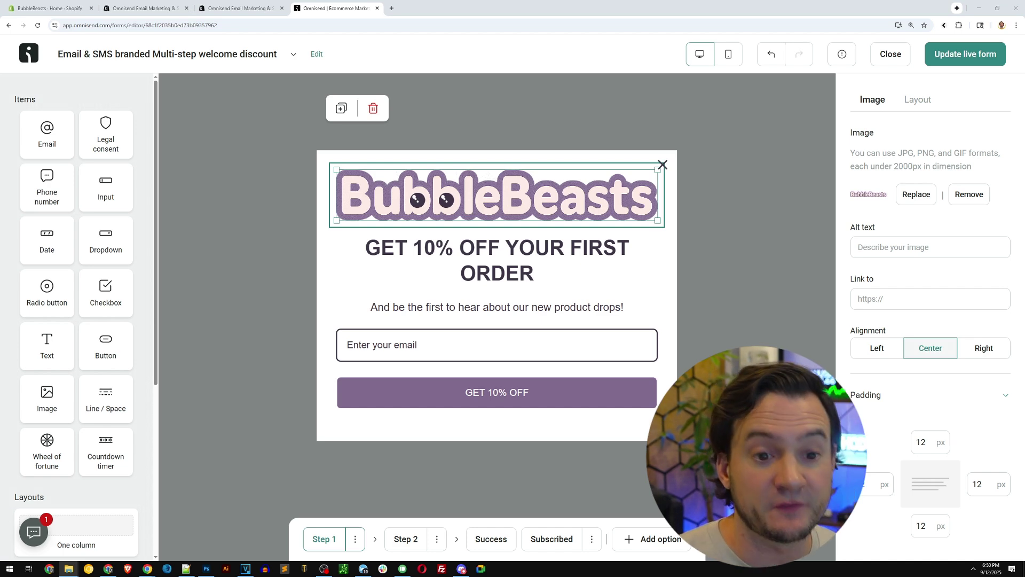
pyautogui.press('super+shift+s')
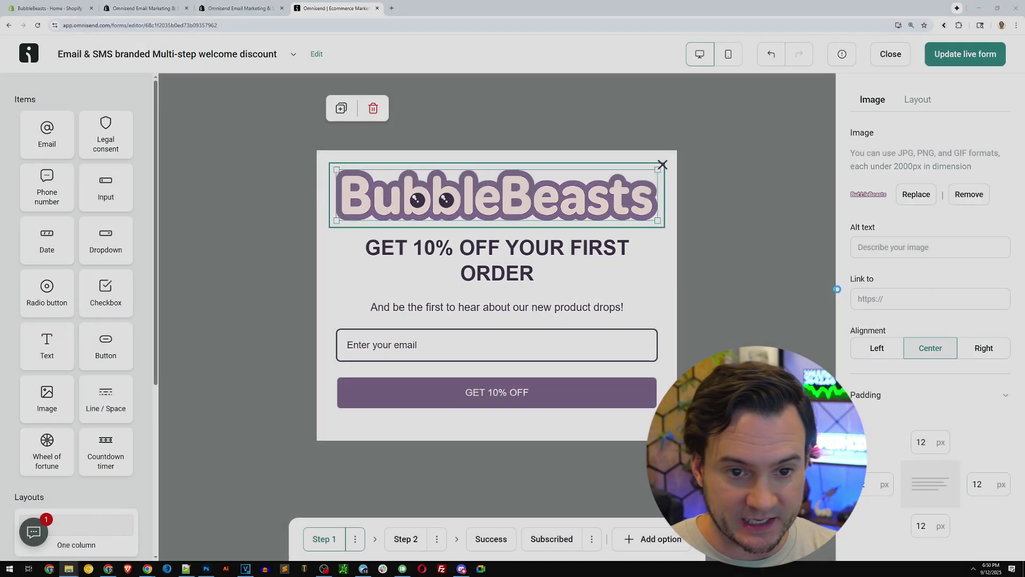
pyautogui.moveTo(828, 277); pyautogui.dragTo(1024, 315)
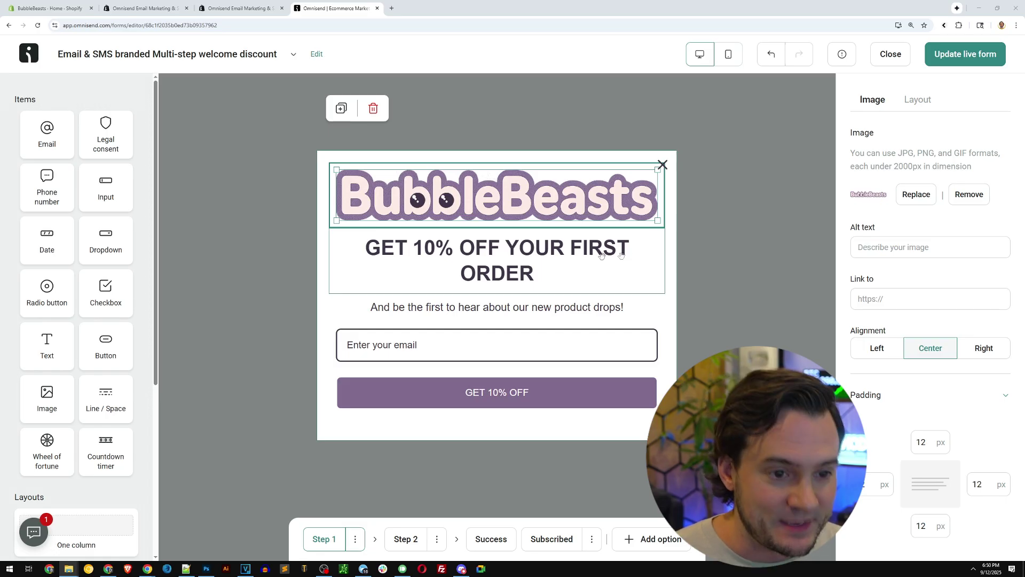
# Capture screenshots of the 'GET 10% OFF' heading and signup button areas
pyautogui.click(671, 261)
pyautogui.click(619, 251)
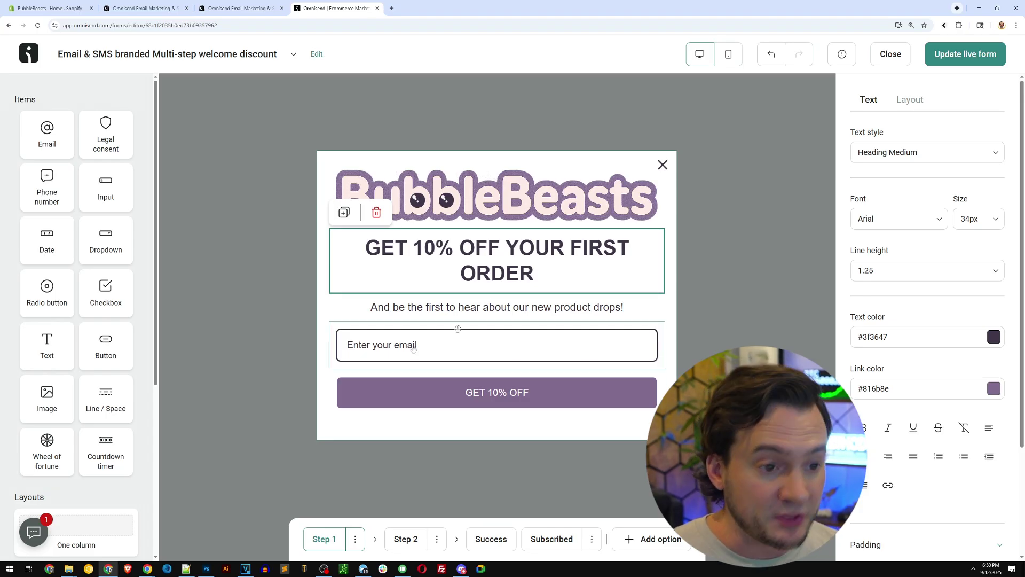
pyautogui.press('Print')
pyautogui.moveTo(309, 363); pyautogui.dragTo(665, 422)
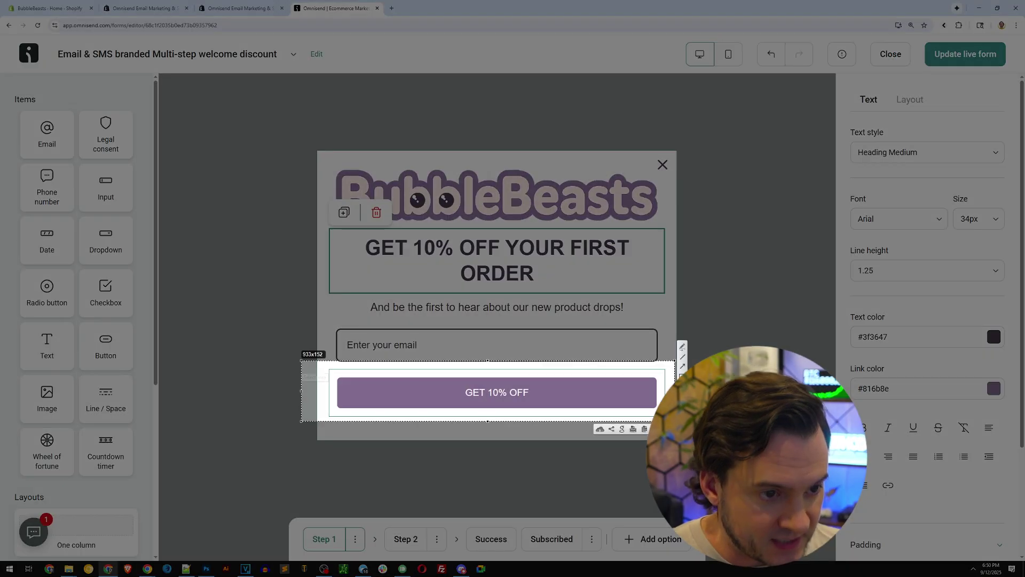
pyautogui.hotkey('ctrl', 'c')
pyautogui.press('Print')
pyautogui.moveTo(299, 218); pyautogui.dragTo(652, 350)
pyautogui.hotkey('ctrl', 'c')
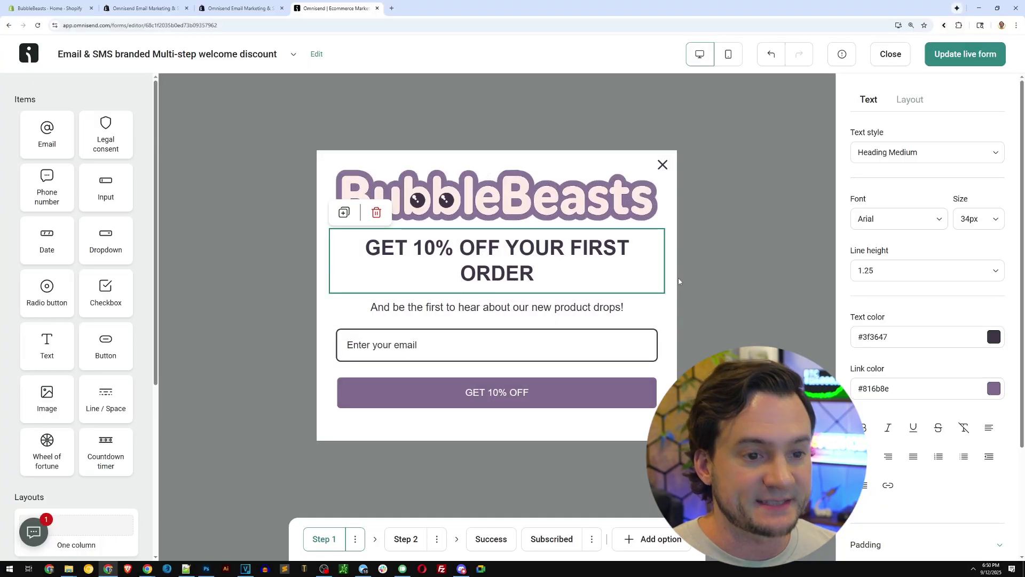
pyautogui.click(679, 282)
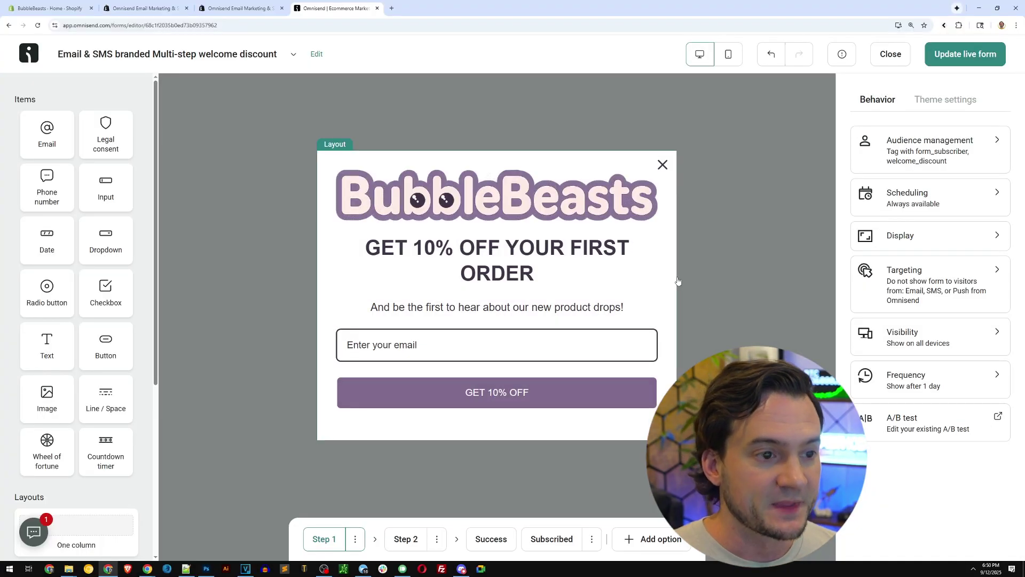
# Save the 10% OFF form edits and switch to A/B Version B 'Free Shipping'
pyautogui.click(555, 256)
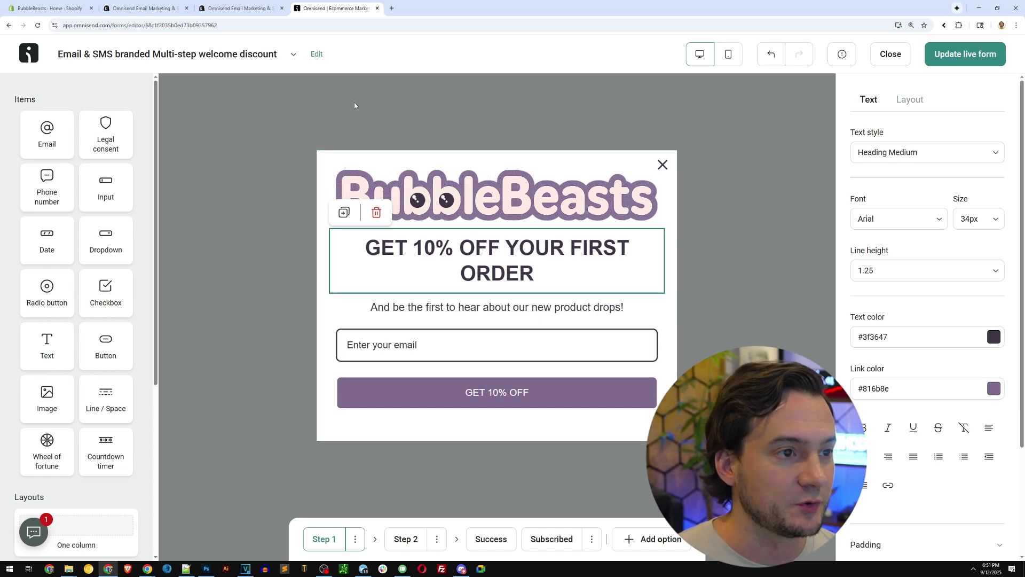
pyautogui.click(286, 55)
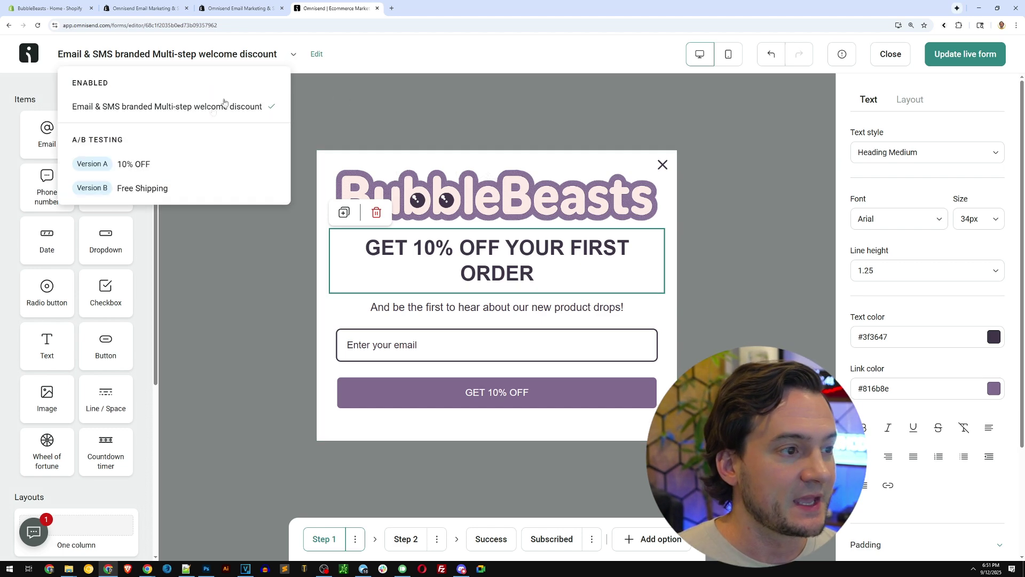
pyautogui.press('Print')
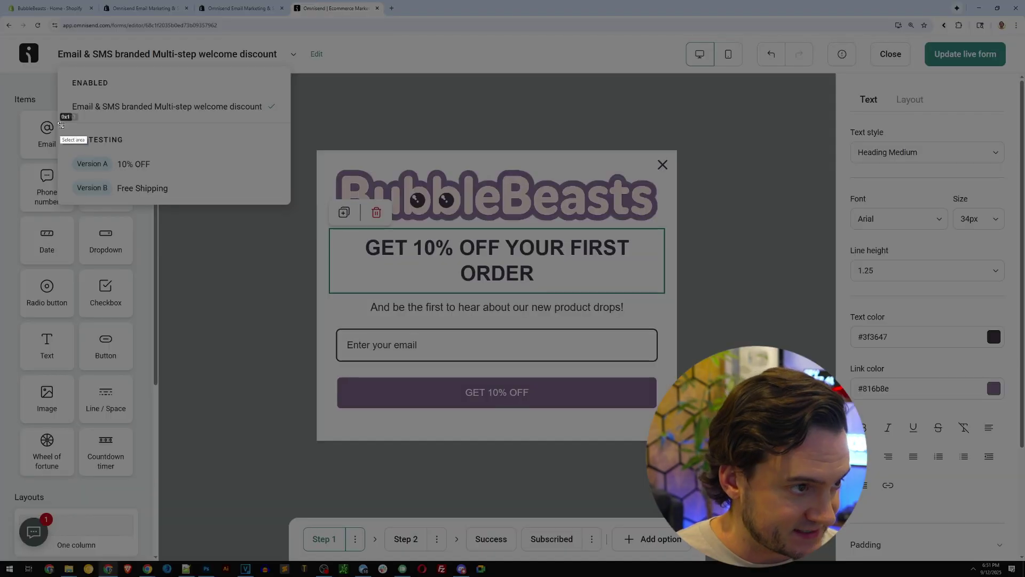
pyautogui.moveTo(59, 123); pyautogui.dragTo(285, 208)
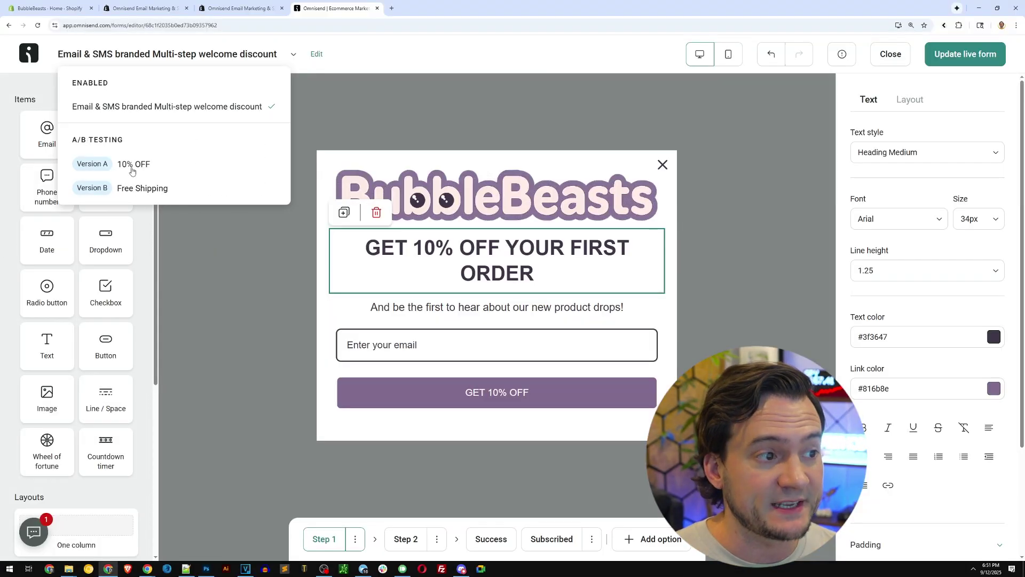
pyautogui.click(151, 191)
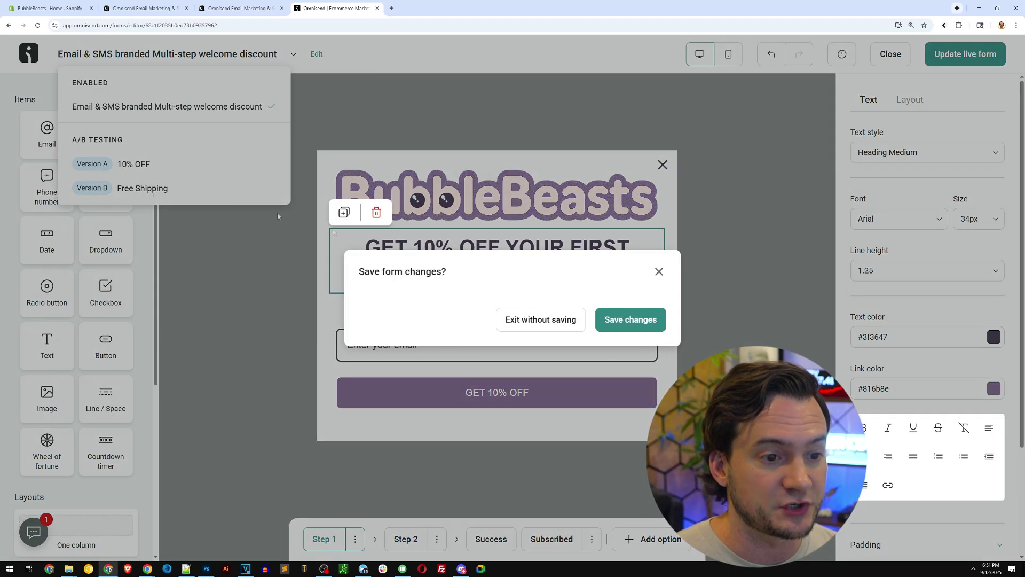
pyautogui.click(623, 320)
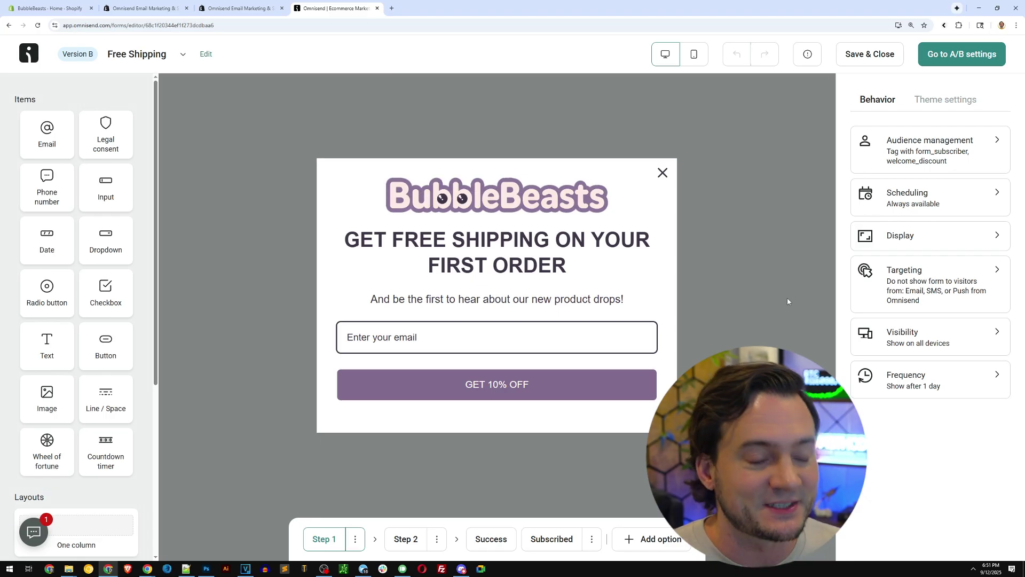
pyautogui.click(182, 54)
# Return to Version A '10% OFF' and preview its VIP club, thank-you and already-subscribed steps
pyautogui.click(136, 163)
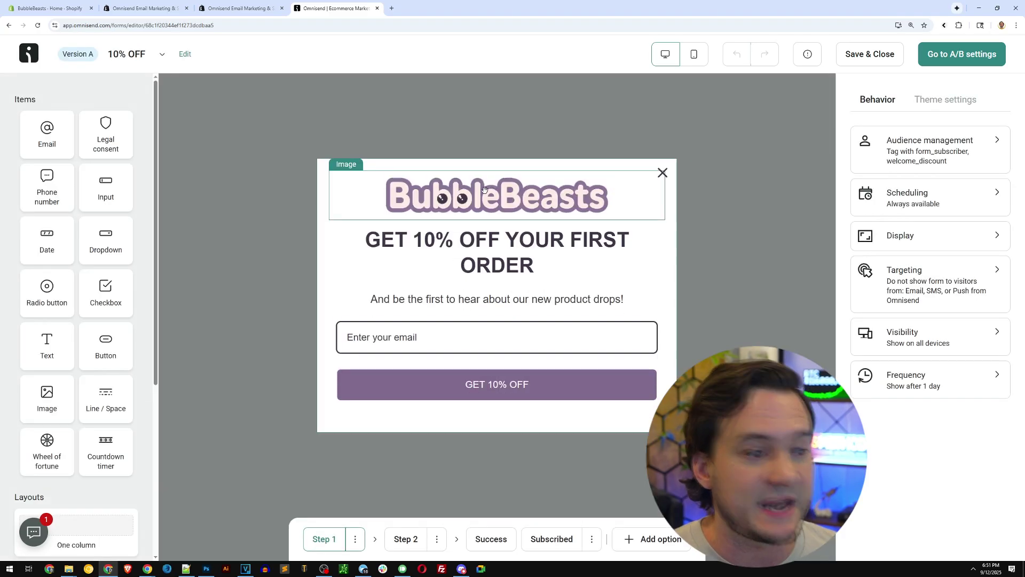
pyautogui.click(458, 233)
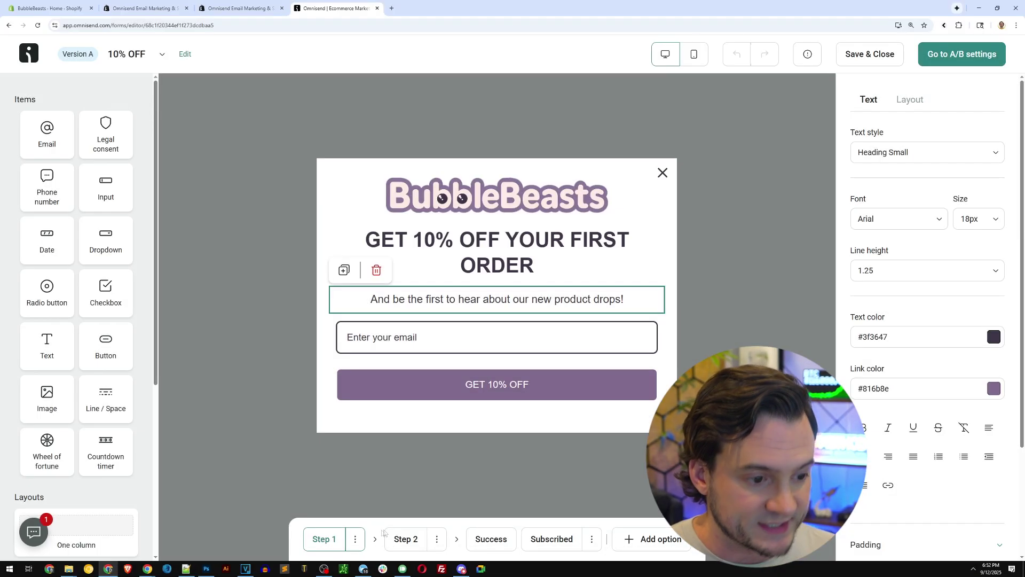
pyautogui.click(399, 538)
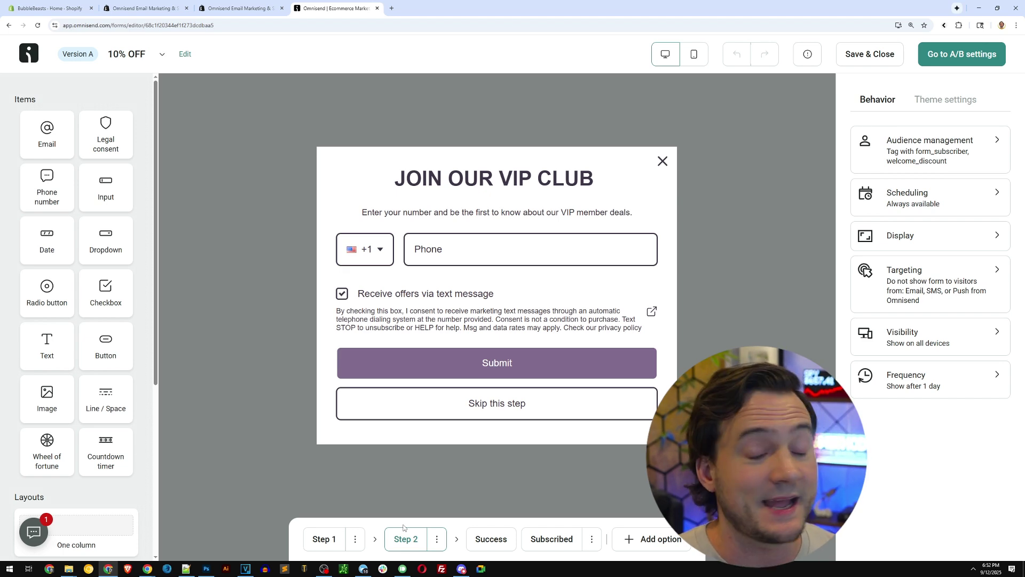
pyautogui.click(487, 543)
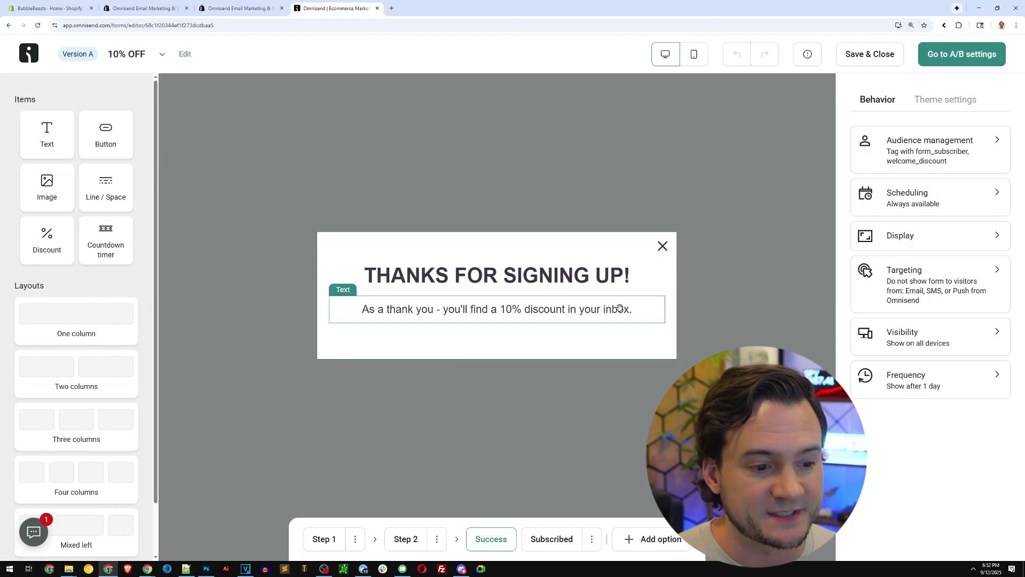
pyautogui.click(540, 537)
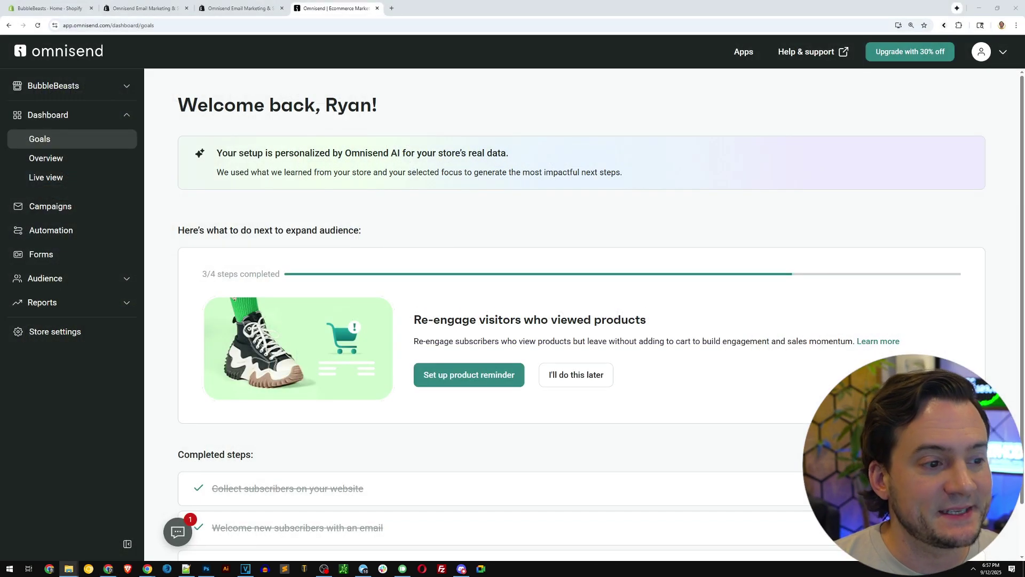
# Go from the Goals page to Automation and open the Welcome workflow
pyautogui.scroll(-1, 710, 317)
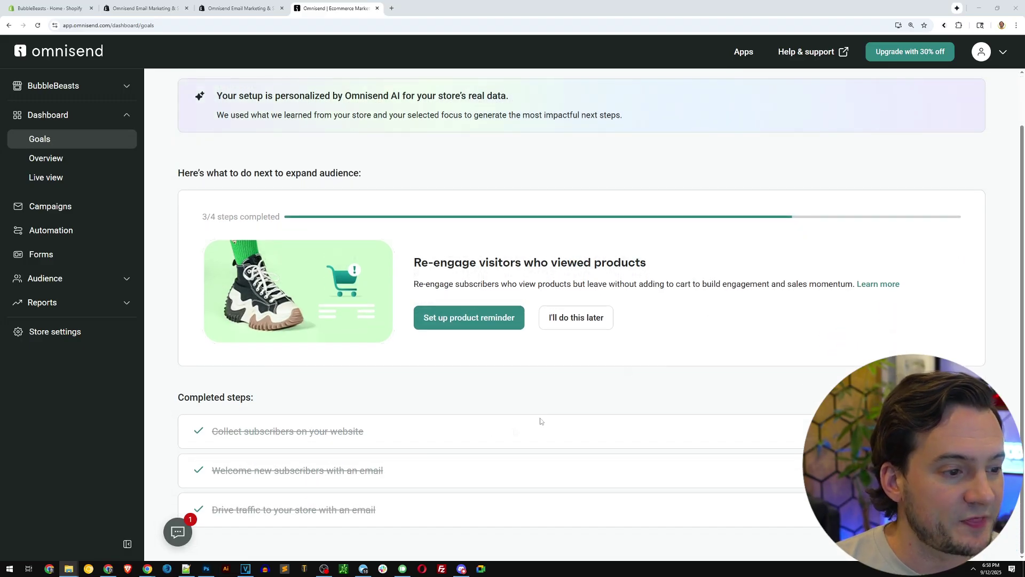
pyautogui.moveTo(395, 470); pyautogui.dragTo(214, 467)
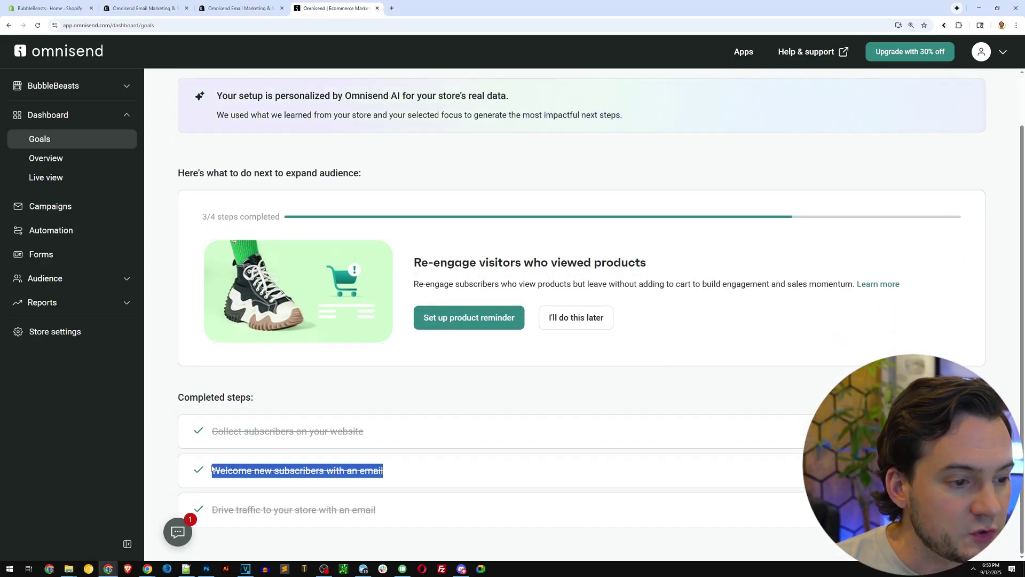
pyautogui.click(498, 178)
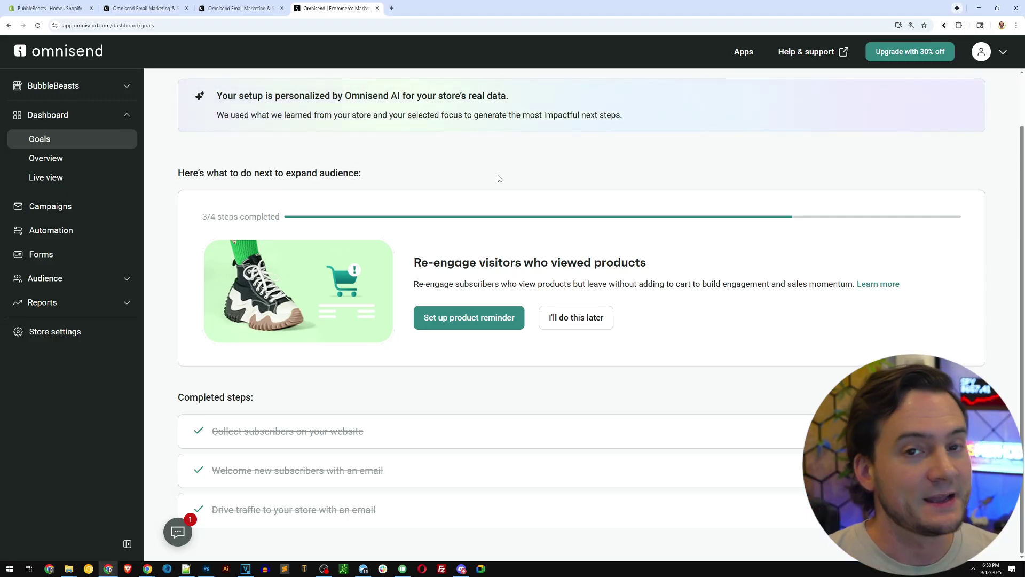
pyautogui.click(58, 236)
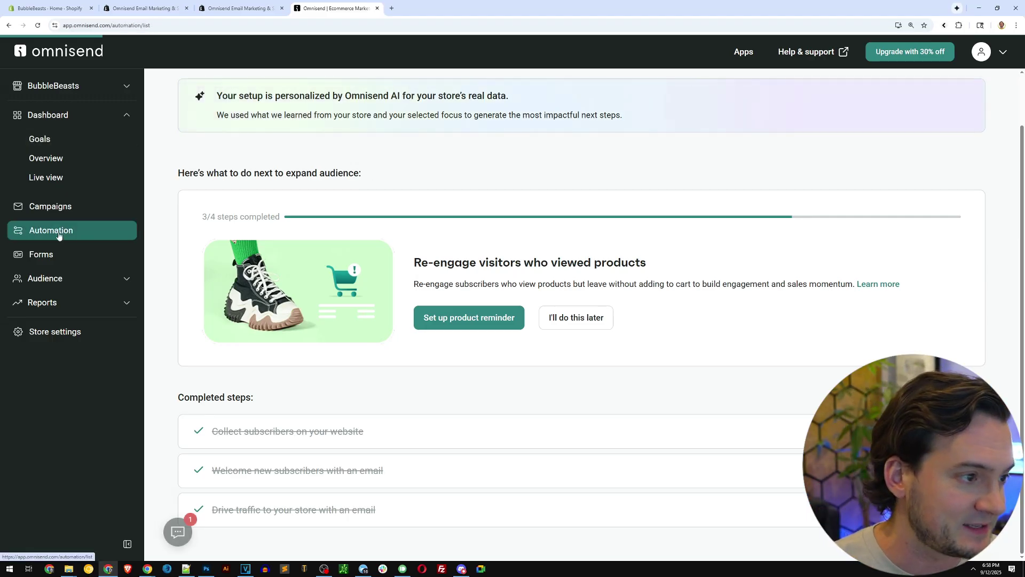
pyautogui.click(228, 251)
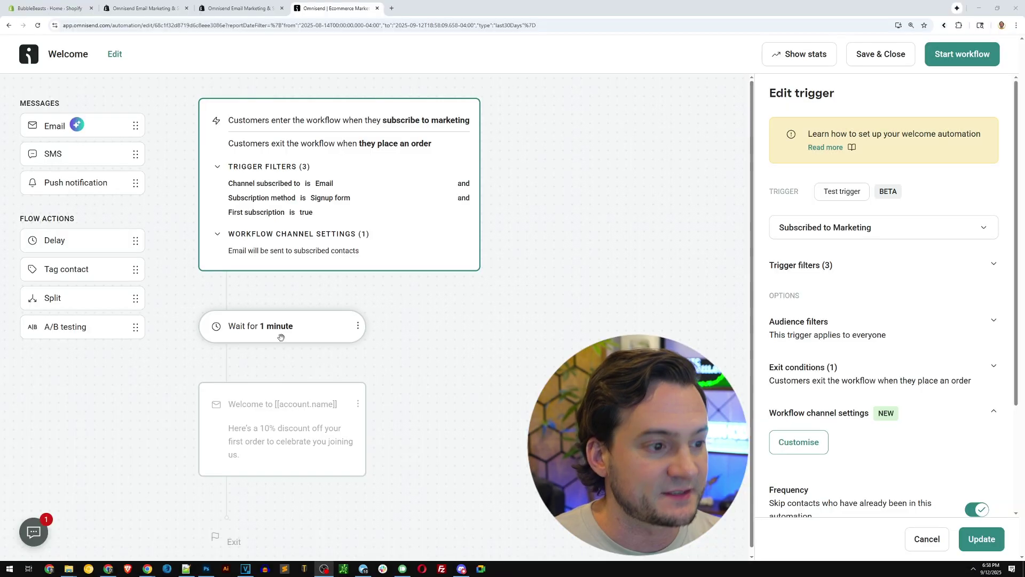
# Open the Delay panel of the 'Wait for 1 minute' step
pyautogui.click(281, 337)
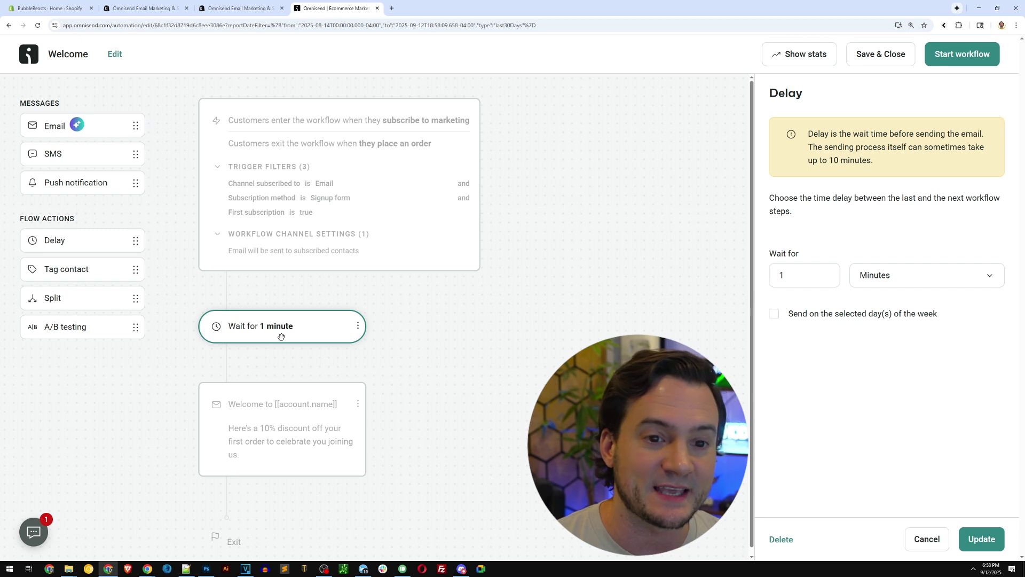
# Change the Welcome wait step to Immediately and open the welcome email's edit panel
pyautogui.click(914, 279)
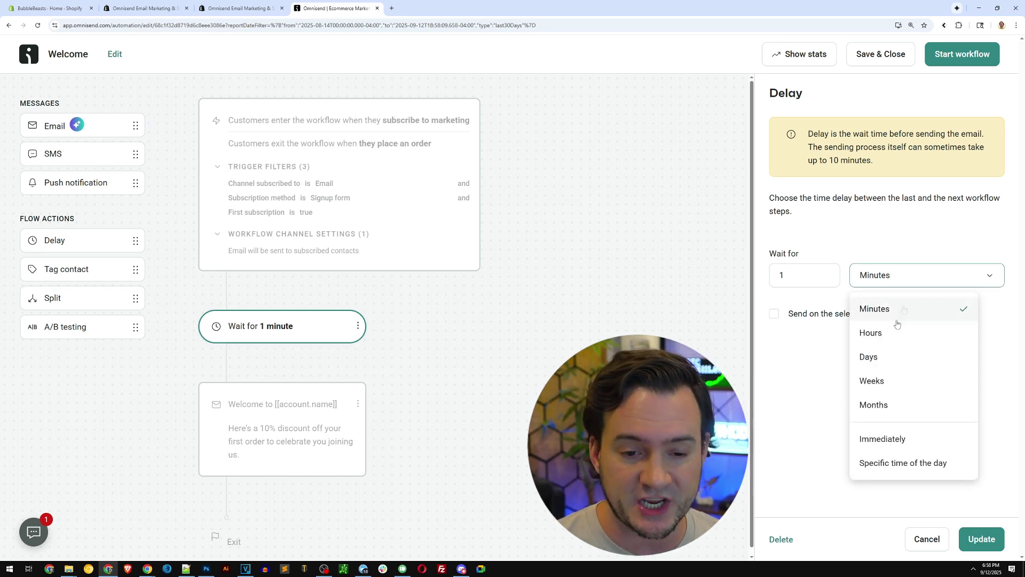
pyautogui.click(884, 441)
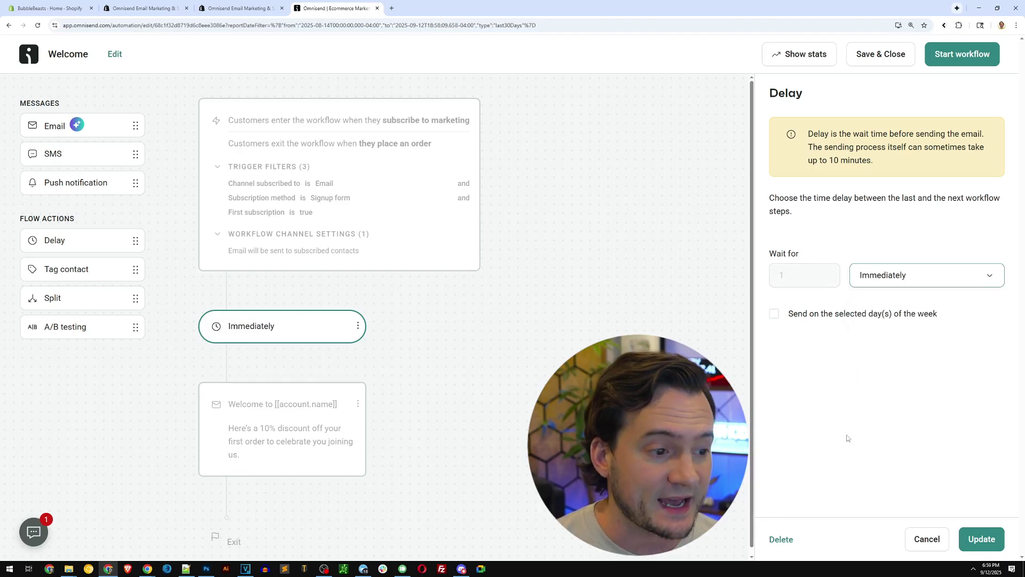
pyautogui.click(295, 431)
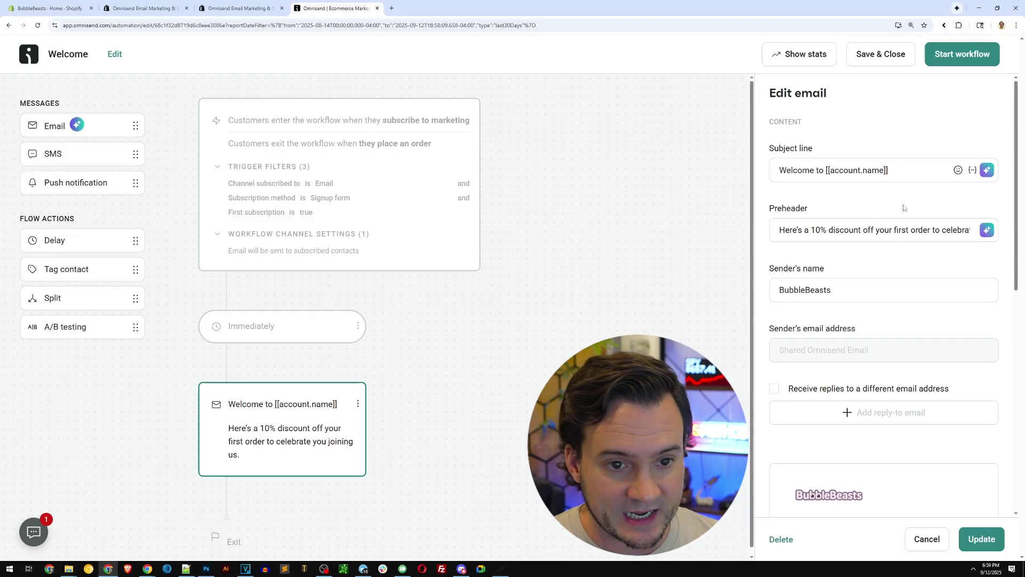
# Save the workflow changes and open the welcome email's content editor
pyautogui.scroll(-5, 876, 293)
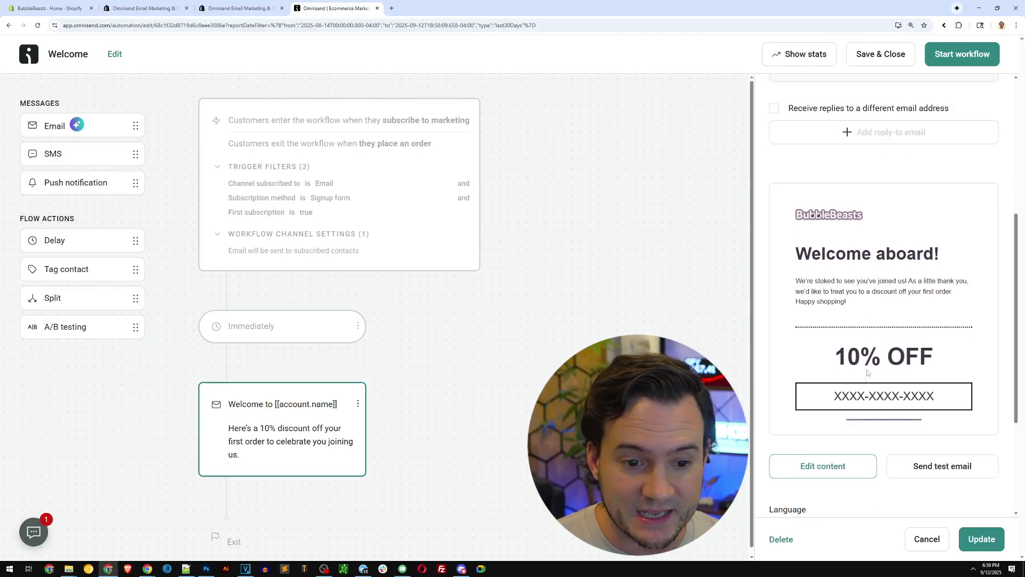
pyautogui.click(822, 470)
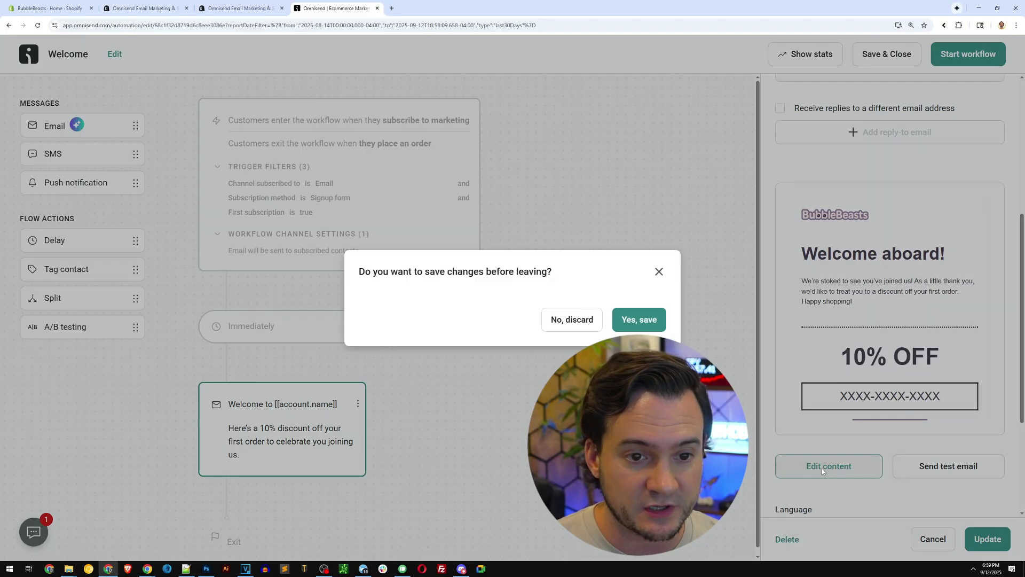
pyautogui.click(638, 321)
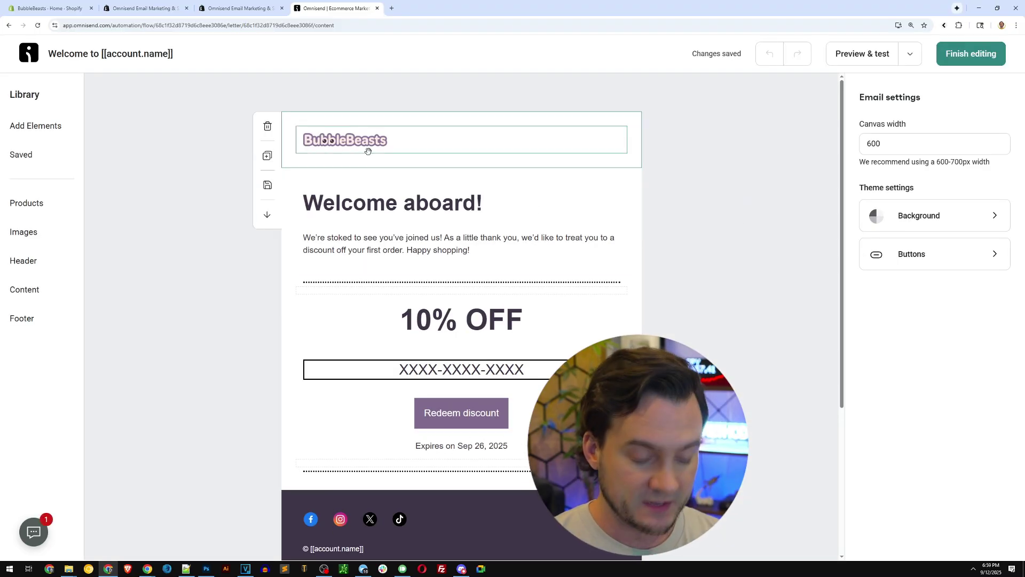
# Review the welcome email and its 10% cart discount code block
pyautogui.press('Print')
pyautogui.moveTo(298, 113); pyautogui.dragTo(566, 184)
pyautogui.scroll(-2, 487, 217)
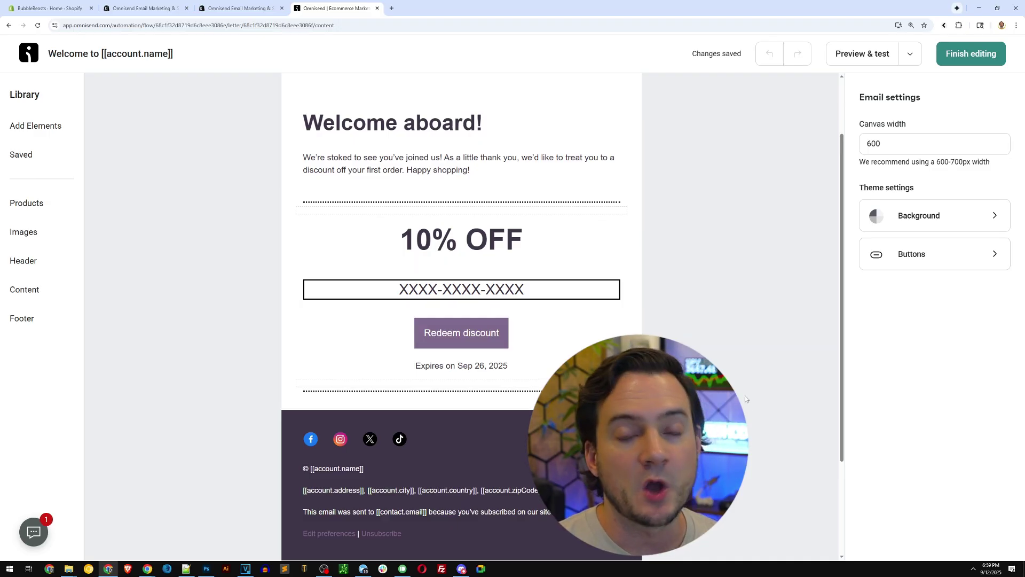
pyautogui.scroll(2, 746, 398)
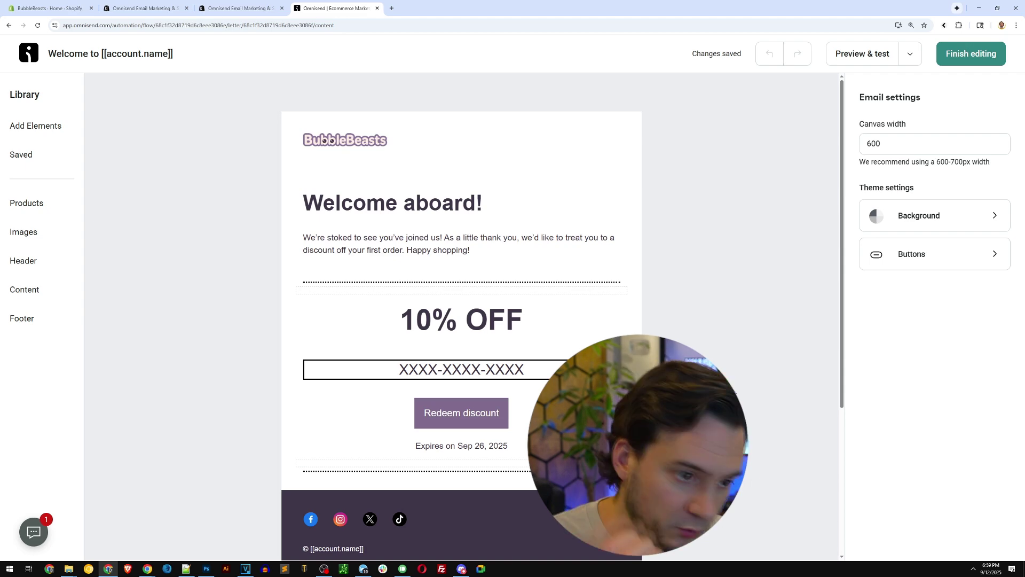
pyautogui.scroll(-4, 461, 321)
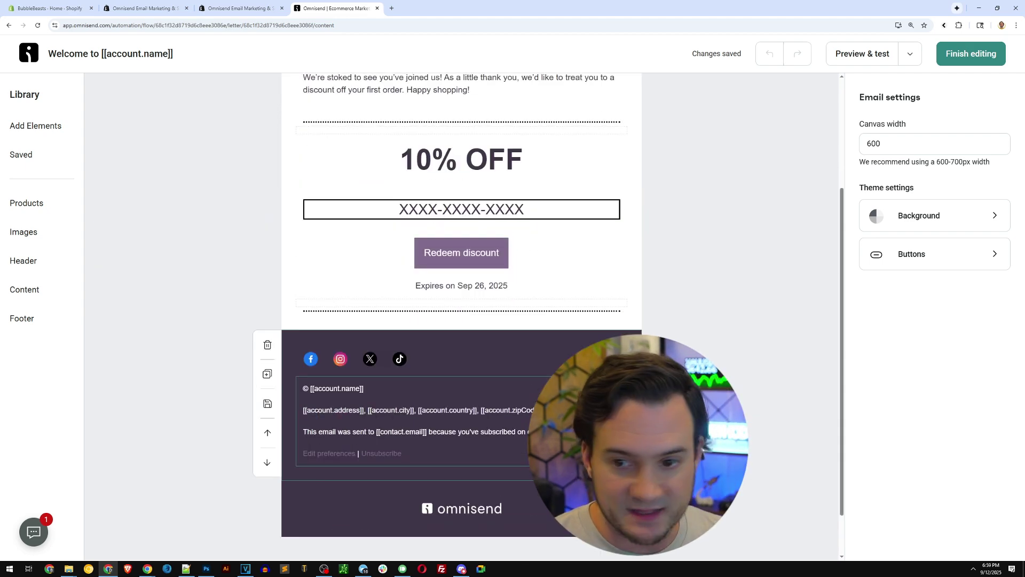
pyautogui.scroll(4, 551, 343)
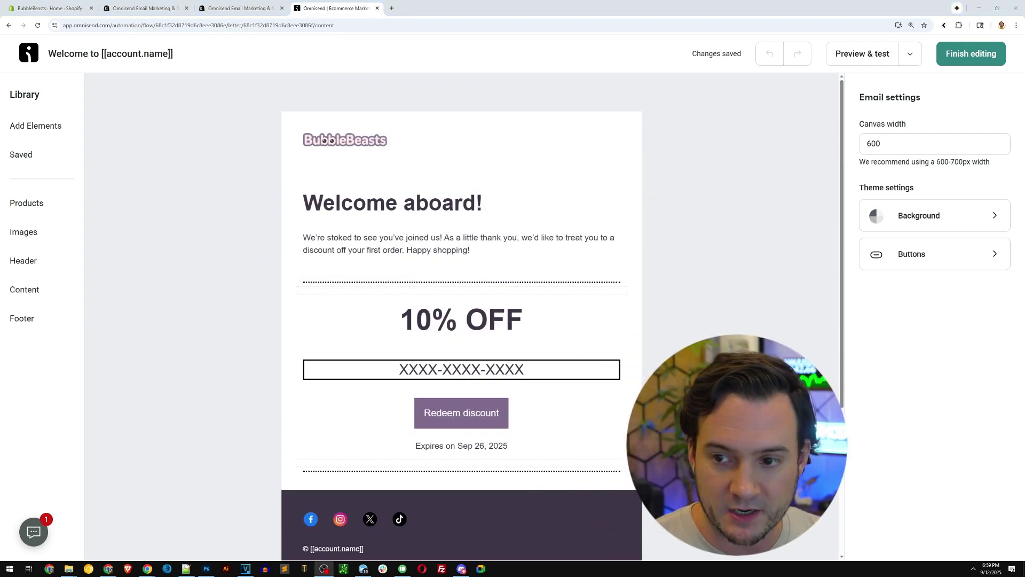
pyautogui.scroll(-1, 552, 344)
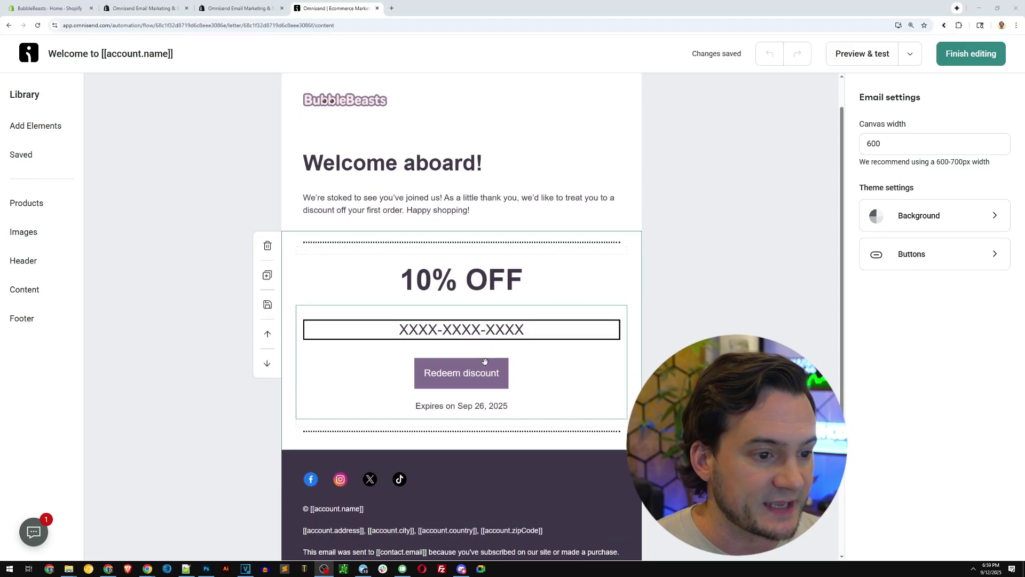
pyautogui.click(450, 334)
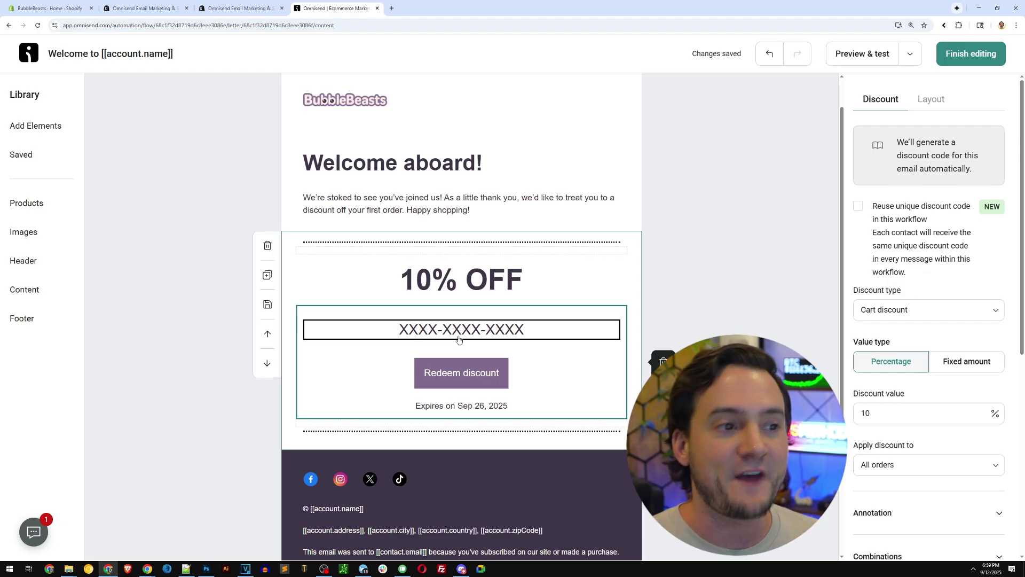
pyautogui.scroll(1, 538, 334)
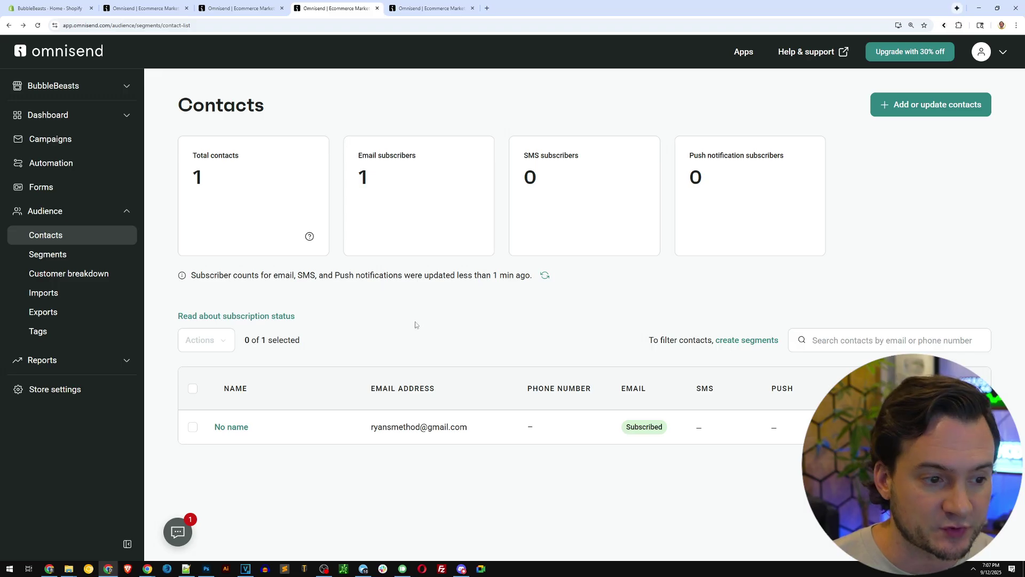
# Delete the single subscribed contact from the Contacts list
pyautogui.moveTo(470, 429); pyautogui.dragTo(368, 428)
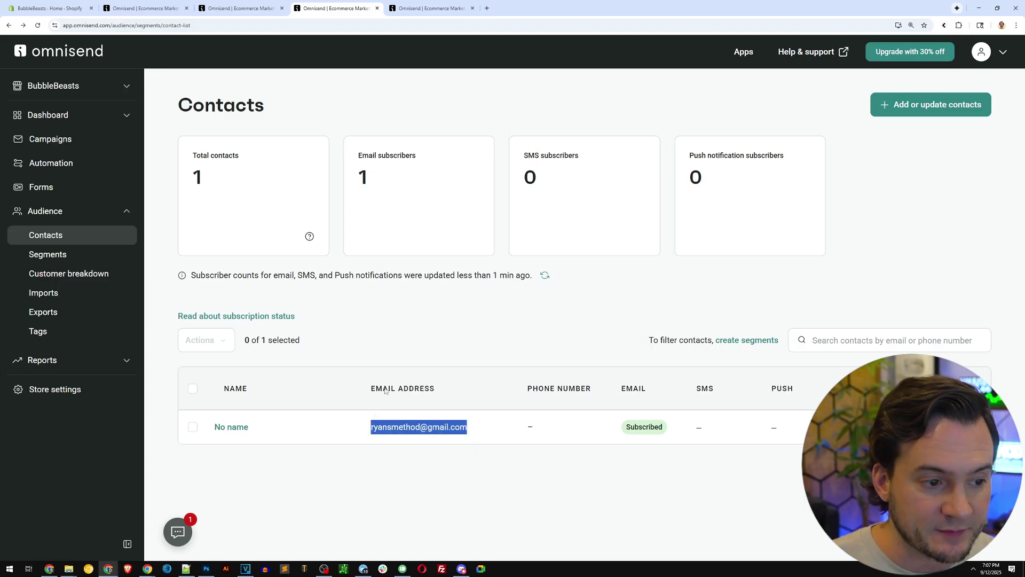
pyautogui.click(331, 406)
pyautogui.click(194, 390)
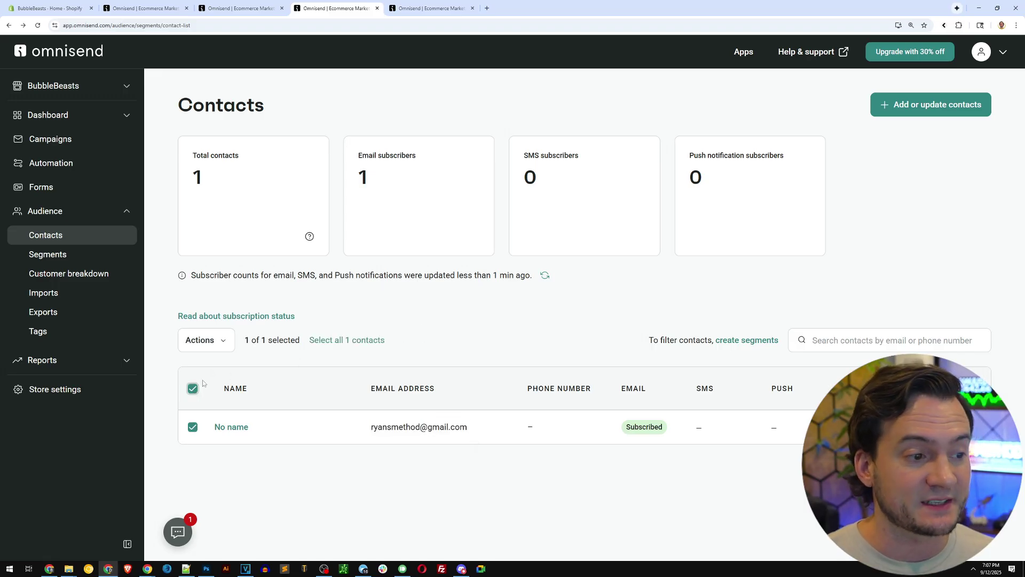
pyautogui.click(206, 340)
pyautogui.click(151, 473)
pyautogui.click(630, 331)
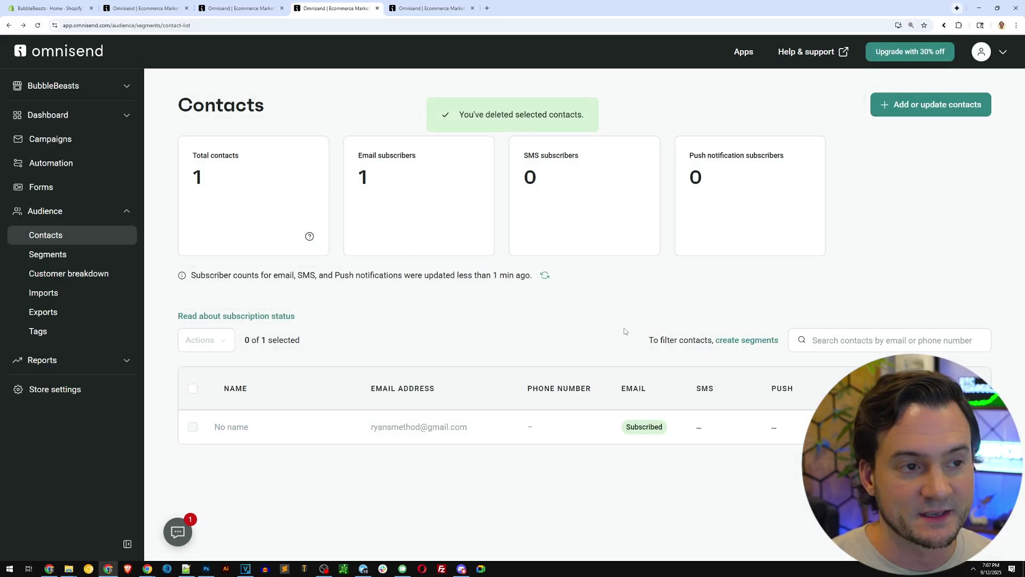
# Open the Welcome workflow and start it so it goes live
pyautogui.click(63, 164)
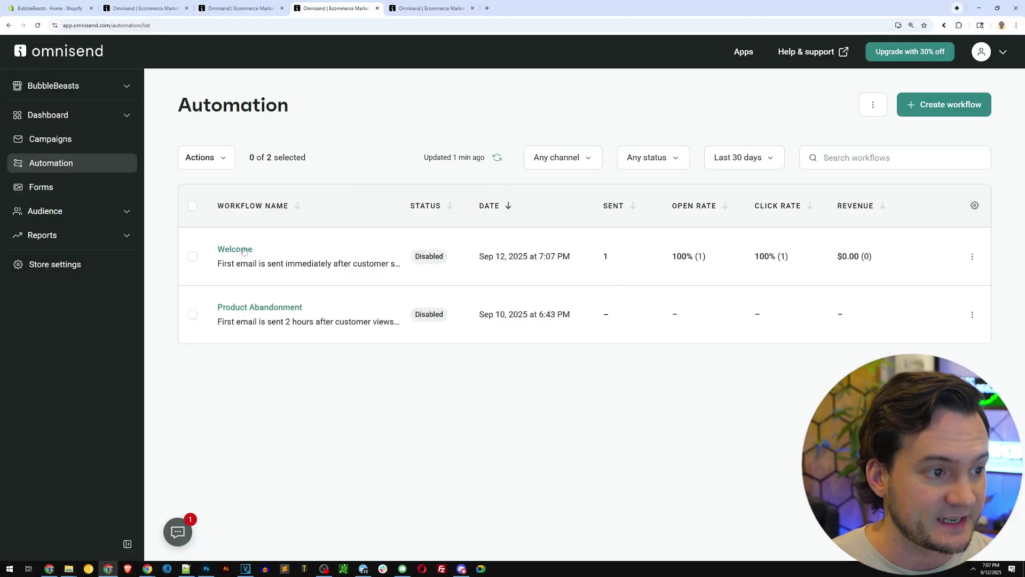
pyautogui.click(238, 249)
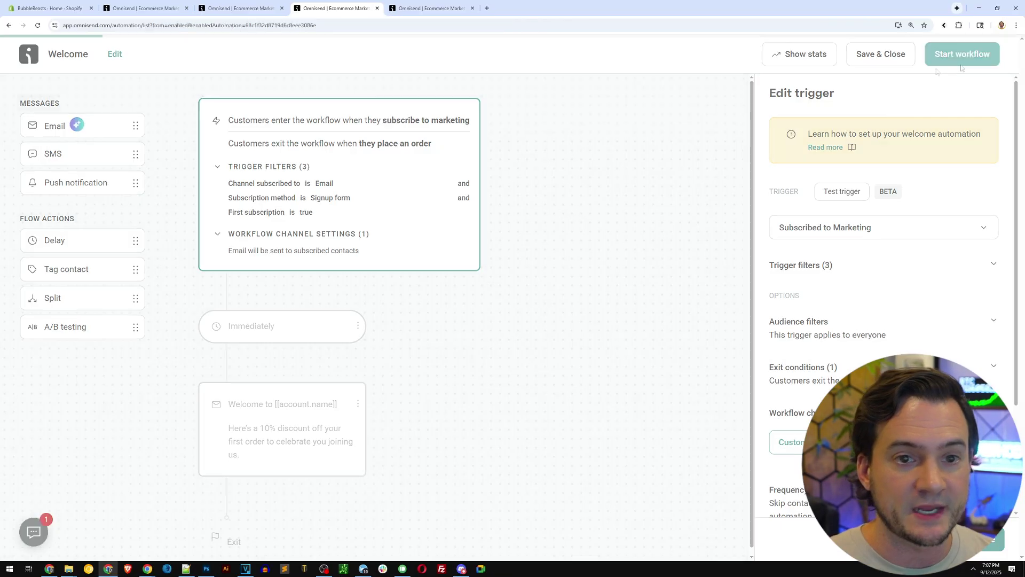
pyautogui.click(963, 54)
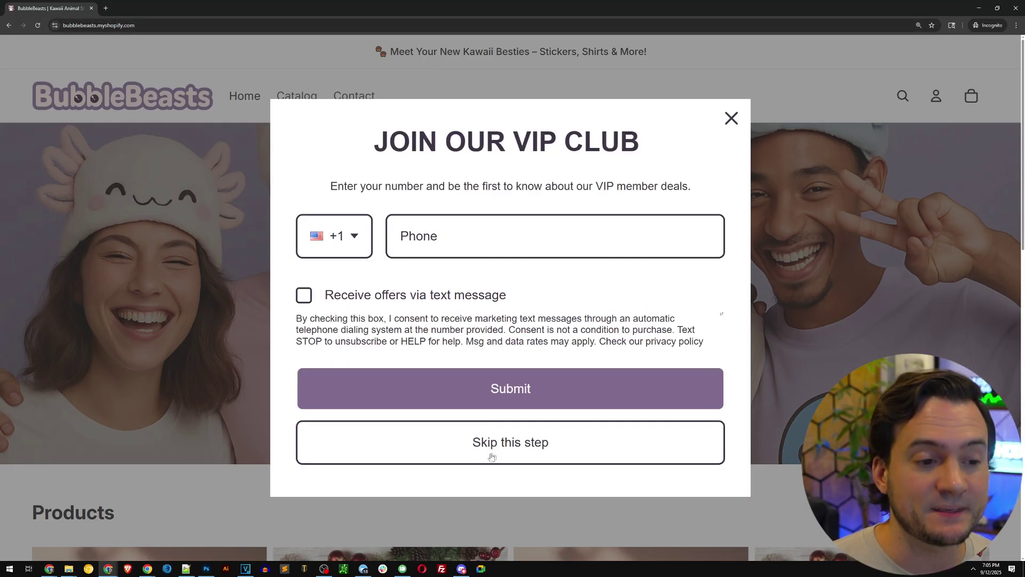
# Skip the VIP club phone step and view the THANKS FOR SIGNING UP! confirmation
pyautogui.click(492, 456)
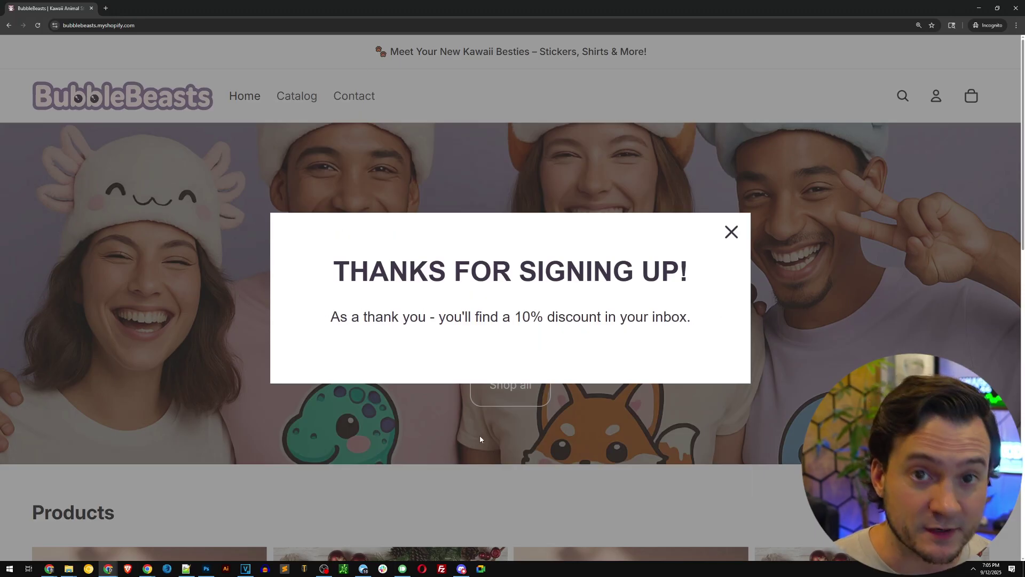
pyautogui.moveTo(334, 271); pyautogui.dragTo(694, 273)
pyautogui.click(514, 311)
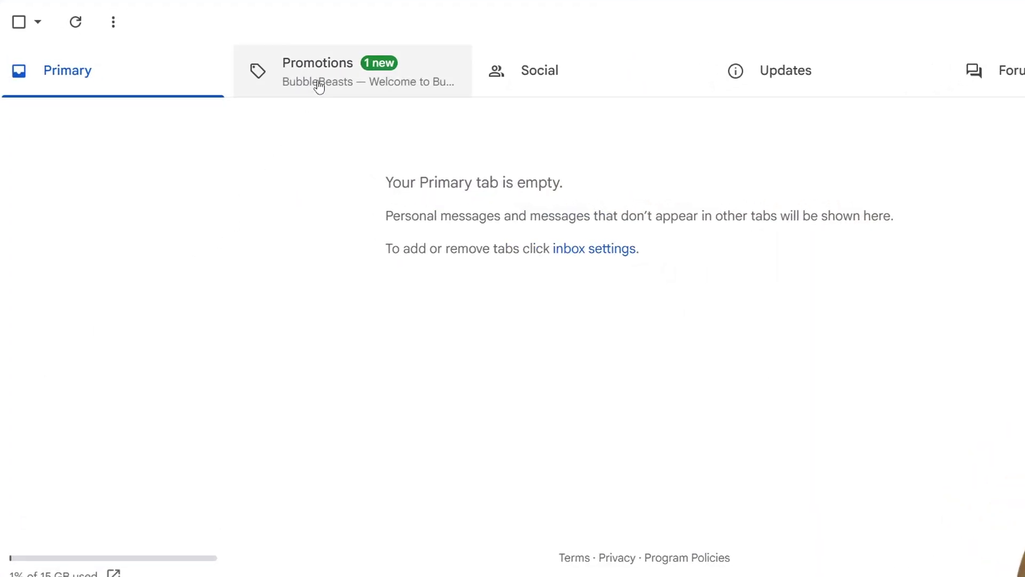
# Open the BubbleBeasts welcome email from Gmail's Promotions inbox
pyautogui.click(318, 85)
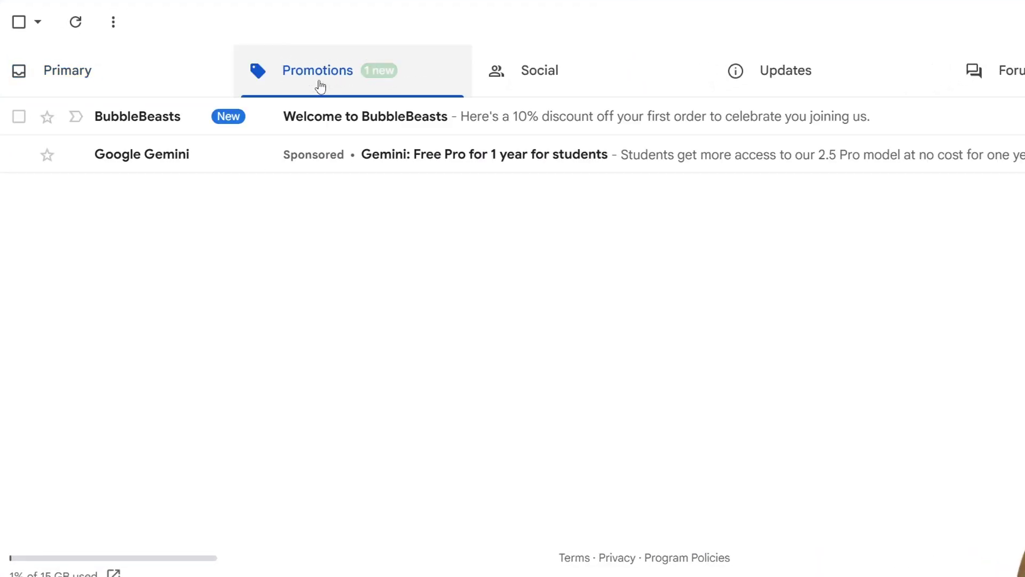
pyautogui.click(320, 120)
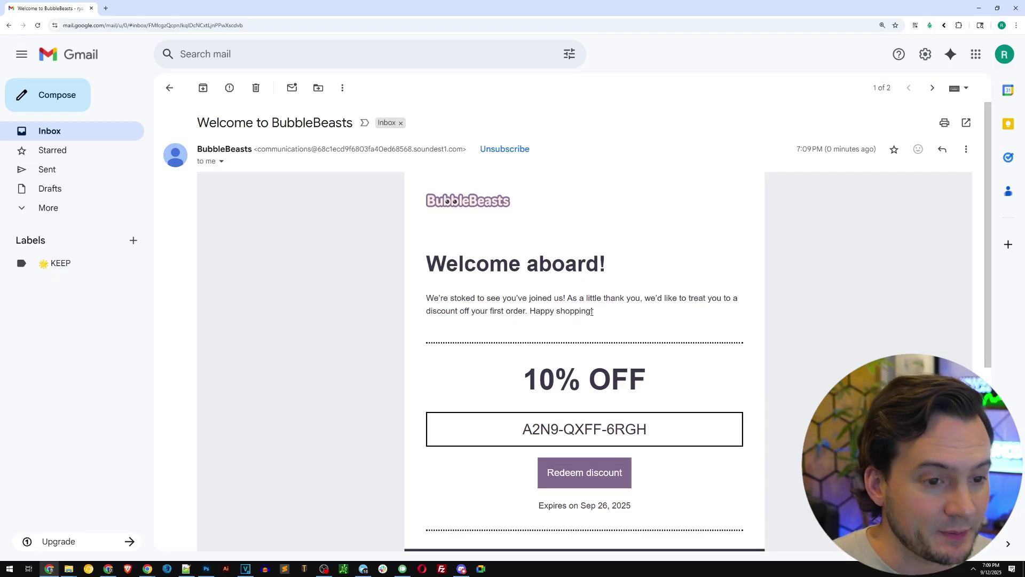
pyautogui.scroll(-1, 592, 311)
# Highlight the welcome text, 10% OFF heading and coupon code, then follow the discount link
pyautogui.moveTo(426, 258); pyautogui.dragTo(618, 278)
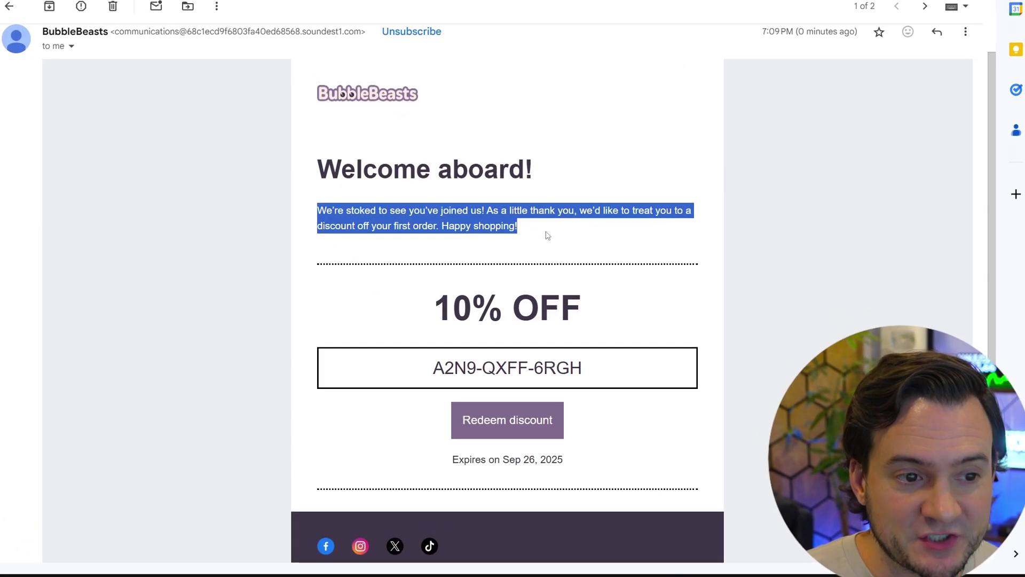
pyautogui.click(549, 235)
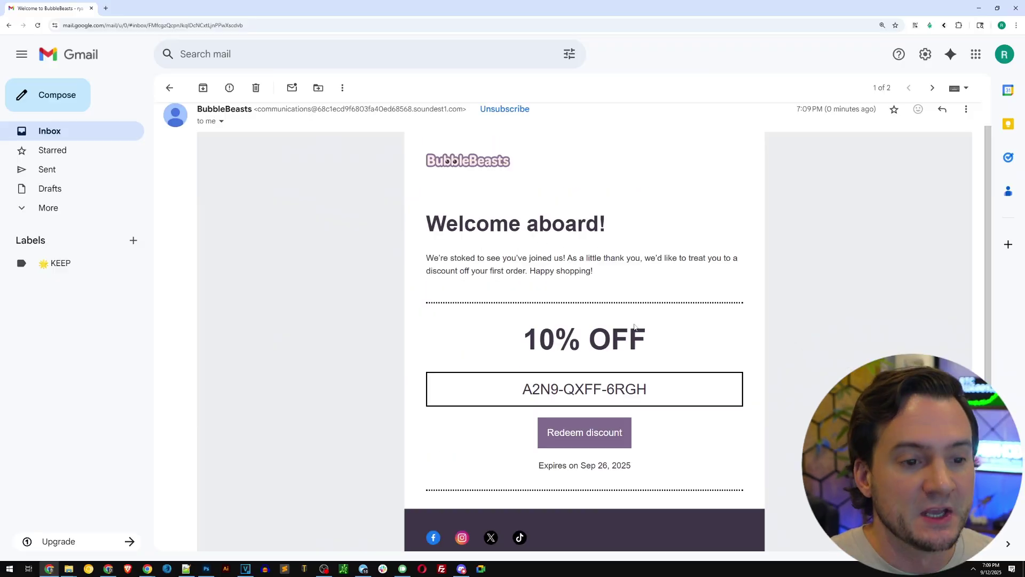
pyautogui.moveTo(561, 297); pyautogui.dragTo(398, 260)
pyautogui.scroll(-2, 398, 259)
pyautogui.click(629, 176)
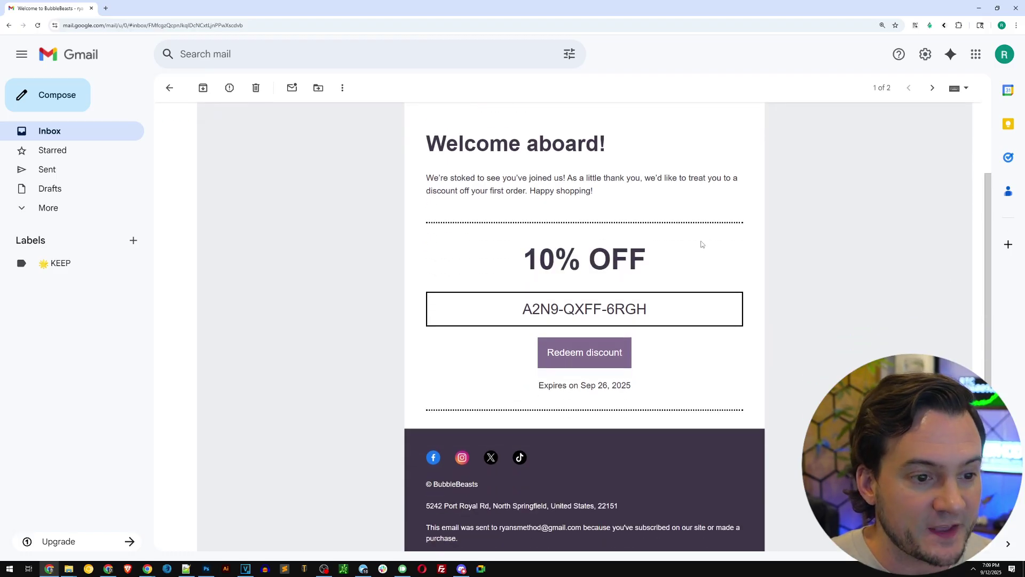
pyautogui.scroll(2, 690, 260)
pyautogui.moveTo(669, 352); pyautogui.dragTo(518, 354)
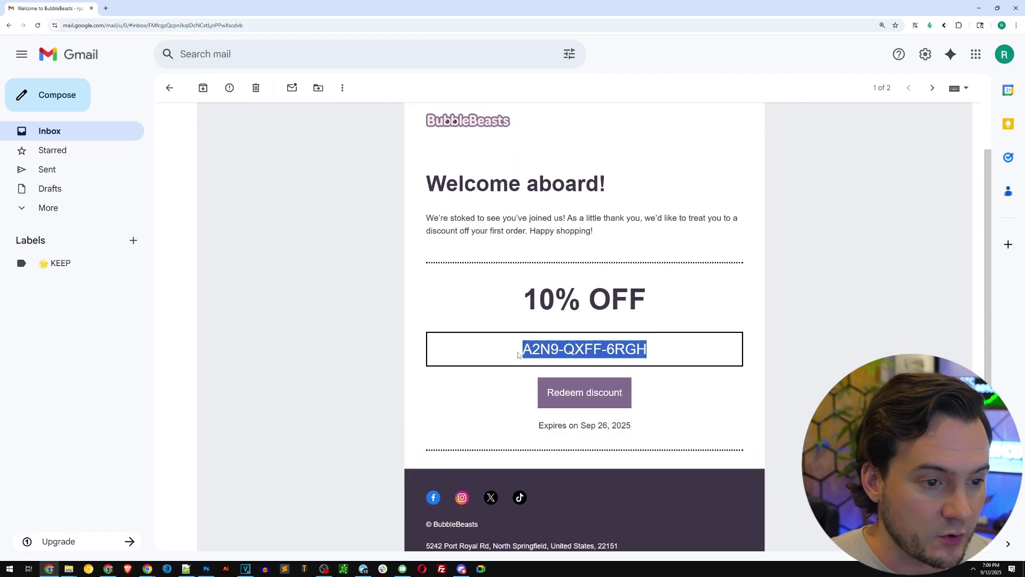
pyautogui.click(590, 383)
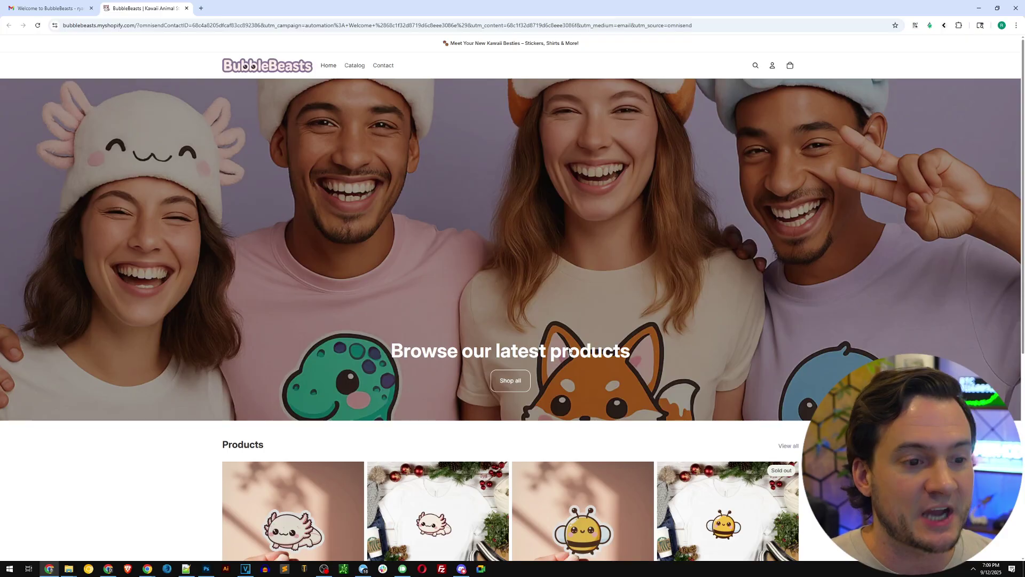
# Scroll the BubbleBeasts storefront down to the Products grid and back up
pyautogui.scroll(-4, 572, 347)
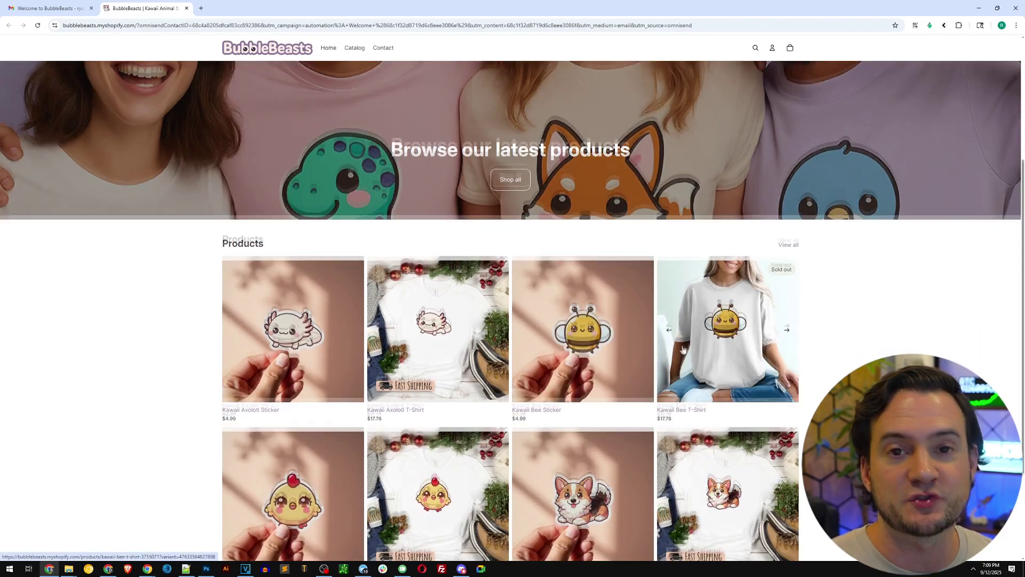
pyautogui.scroll(-3, 822, 322)
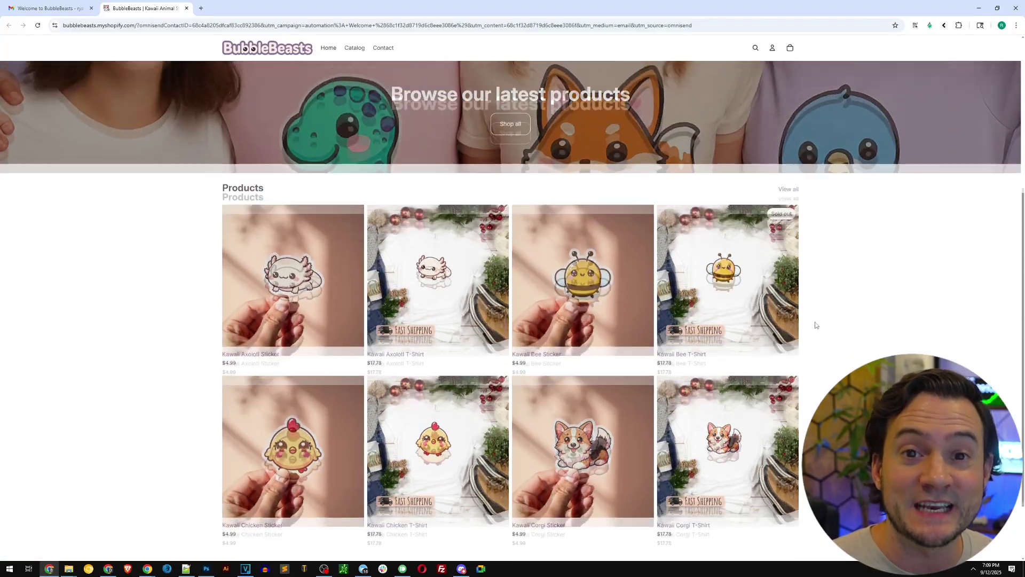
pyautogui.scroll(5, 816, 325)
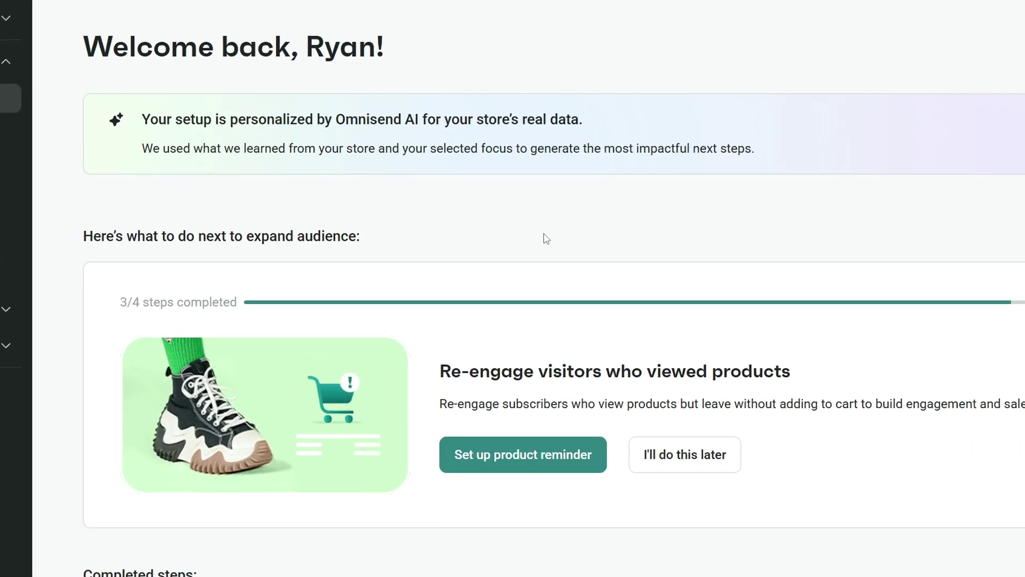
# Choose Set up product reminder under Re-engage visitors who viewed products
pyautogui.moveTo(849, 319); pyautogui.dragTo(448, 321)
pyautogui.click(611, 313)
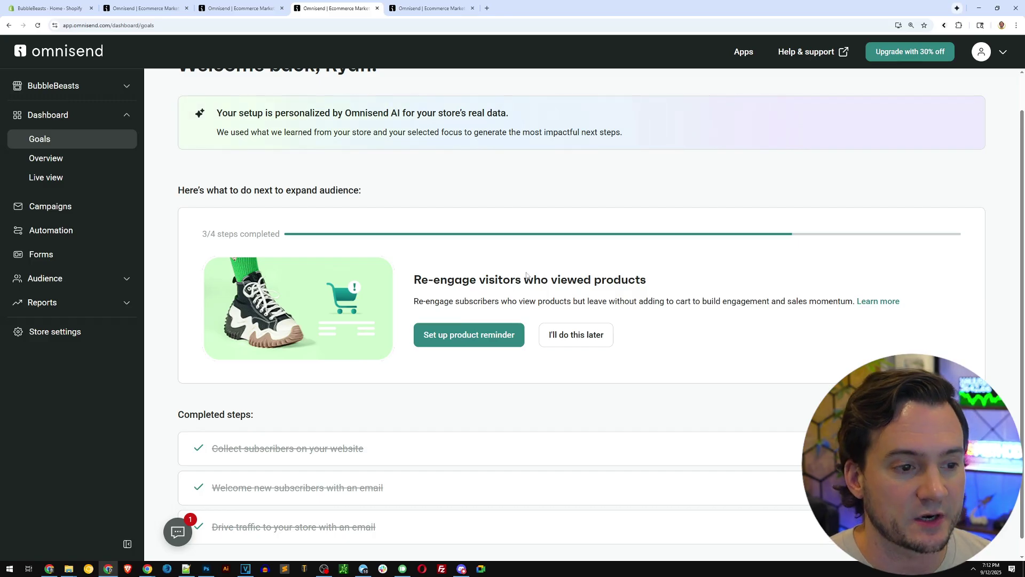
pyautogui.click(473, 335)
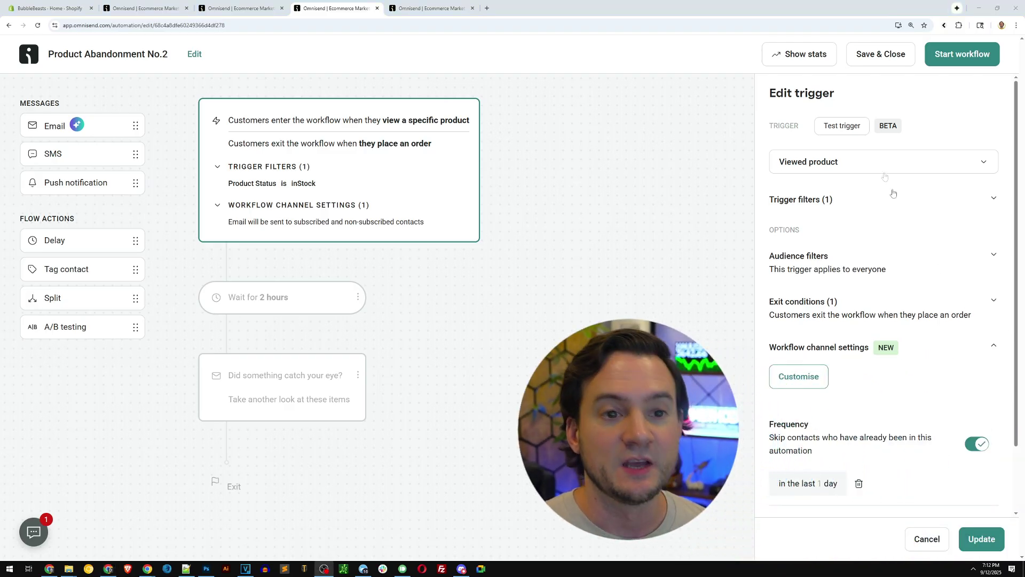
# Browse the Viewed product trigger's list of events, then close it
pyautogui.click(835, 162)
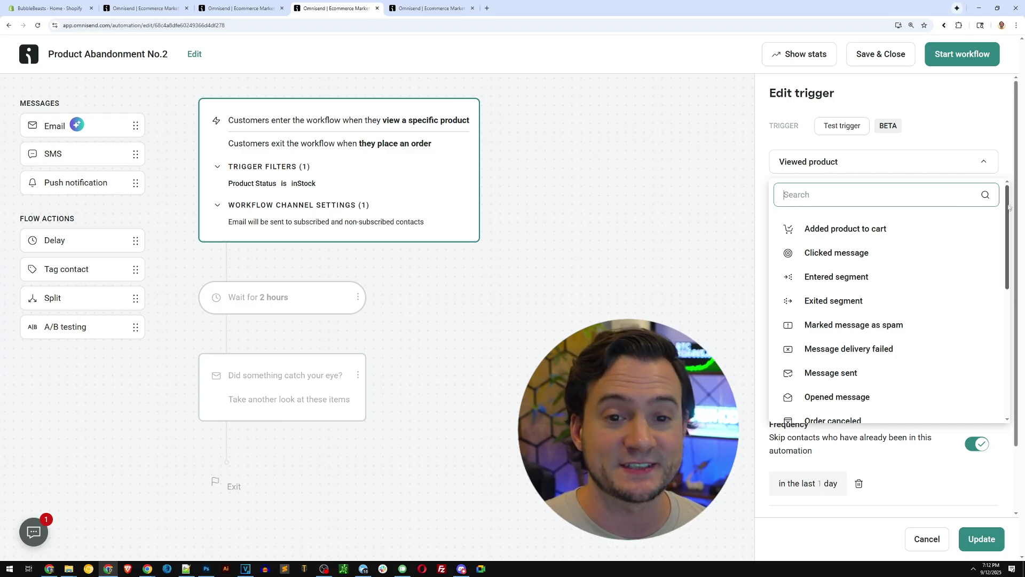
pyautogui.scroll(-1, 1010, 218)
pyautogui.moveTo(1011, 218)
pyautogui.mouseDown()
pyautogui.moveTo(1005, 275)
pyautogui.moveTo(1018, 328)
pyautogui.moveTo(1008, 224)
pyautogui.mouseUp()
pyautogui.click(991, 126)
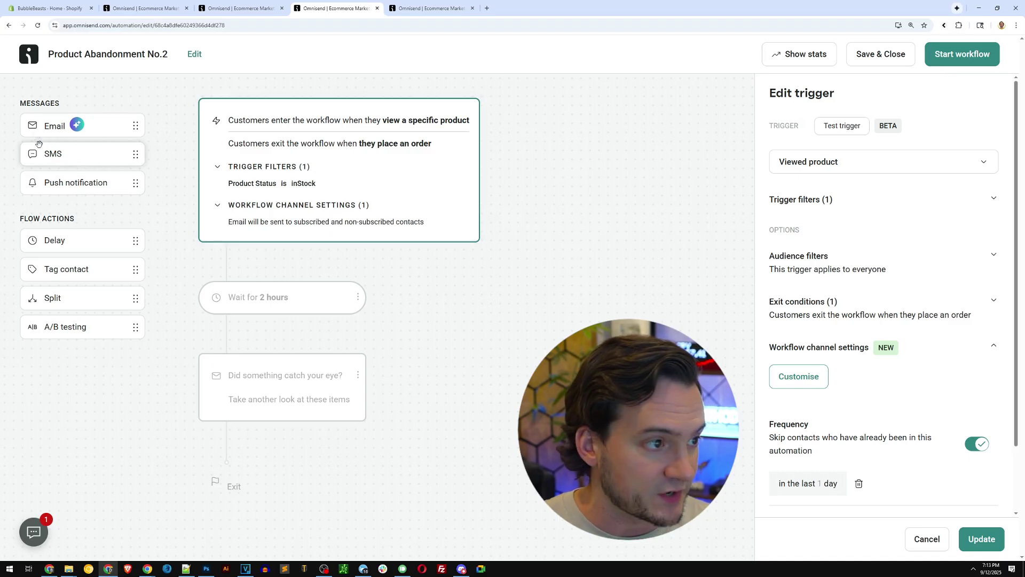
# Screenshot the message types area and bring up the 2-hour wait step's Delay settings
pyautogui.press('ctrl+Print')
pyautogui.moveTo(9, 87); pyautogui.dragTo(176, 213)
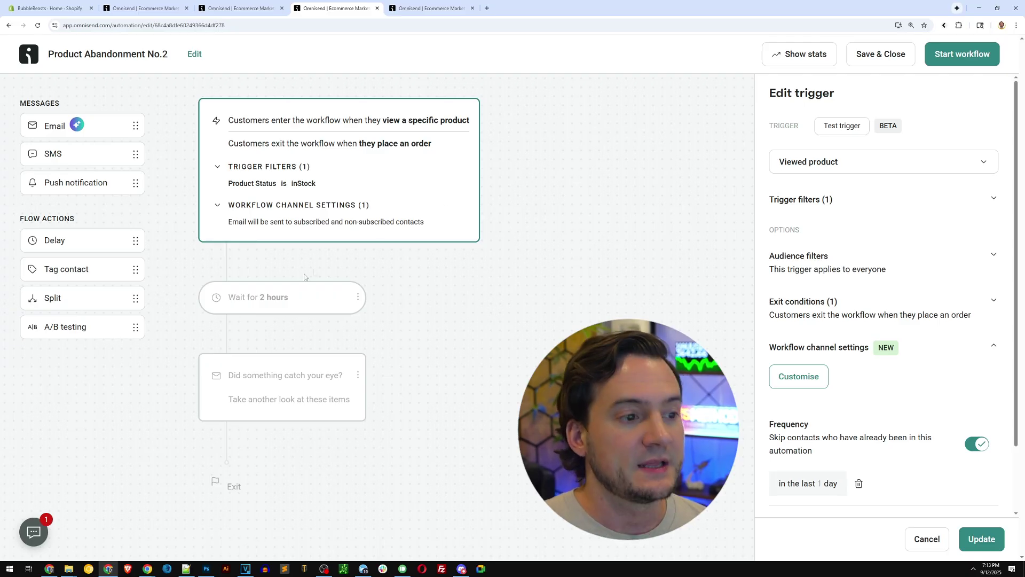
pyautogui.click(271, 288)
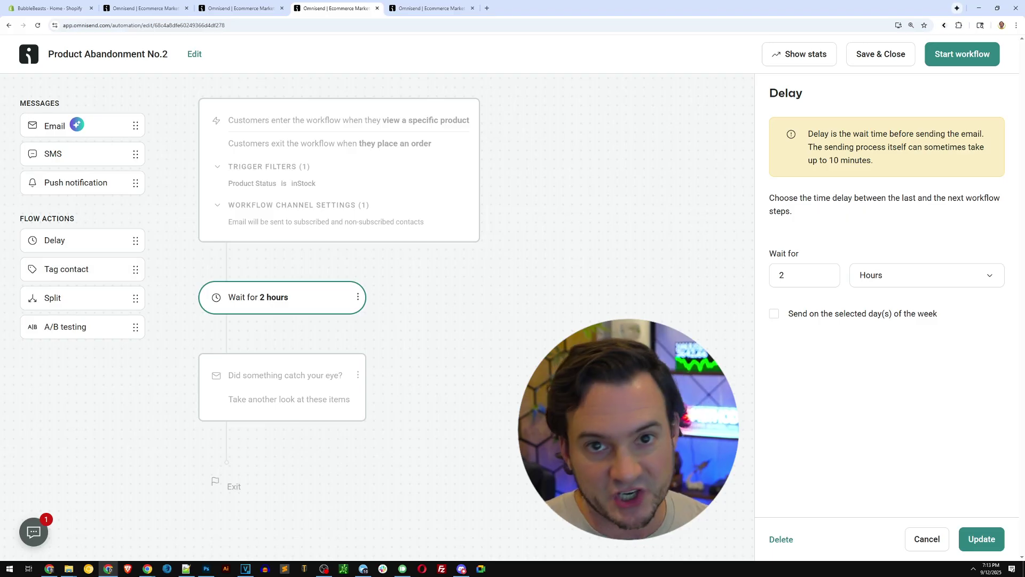
# Inspect the workflow's 'Did something catch your eye?' email step
pyautogui.click(272, 374)
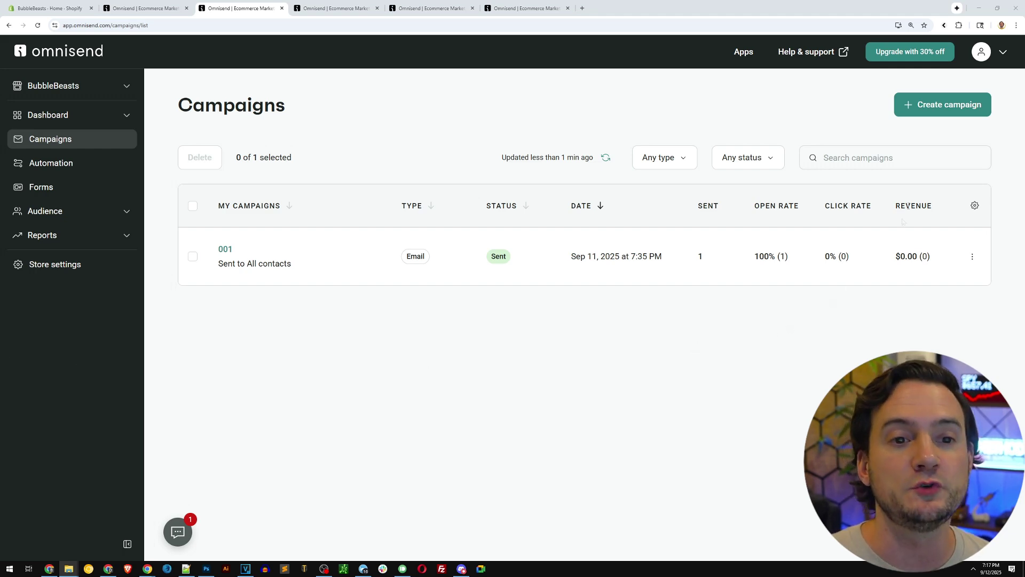
# Create a new regular one-time email campaign from the Email card
pyautogui.click(941, 107)
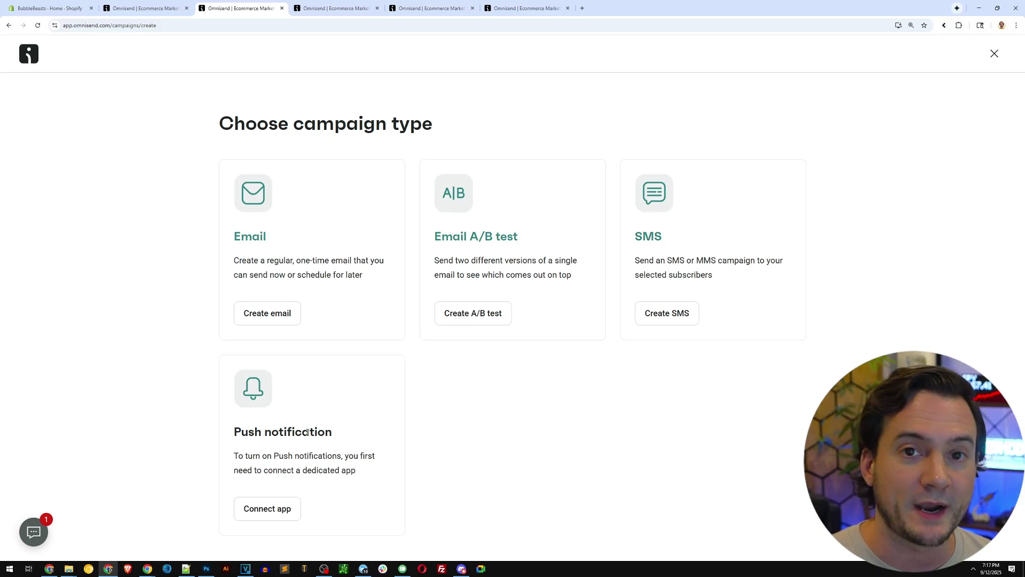
pyautogui.click(275, 316)
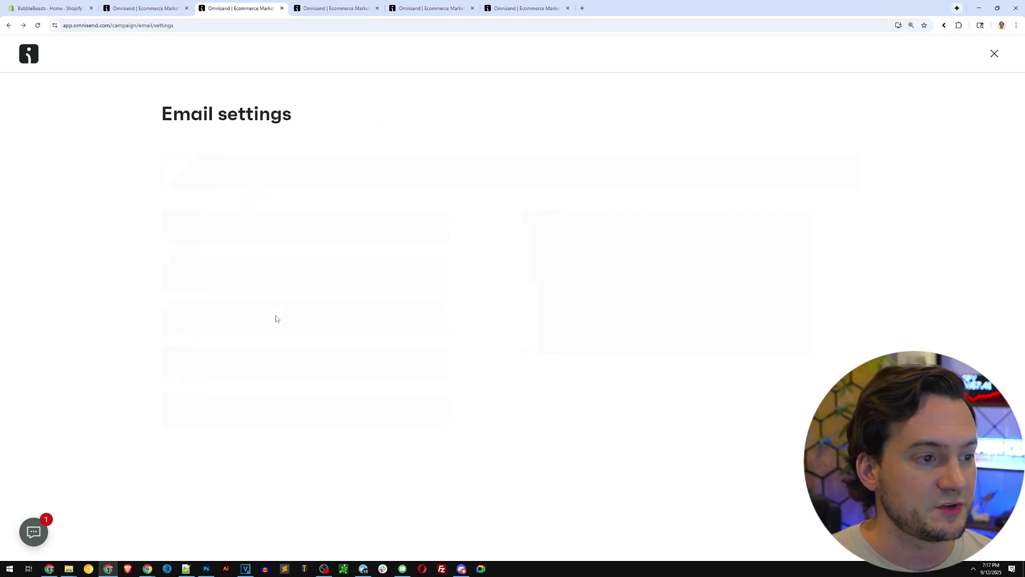
# Prompt the AI with a 50% off Halloween campaign and take '🎃 50% off Halloween fun awaits you!'
pyautogui.click(170, 182)
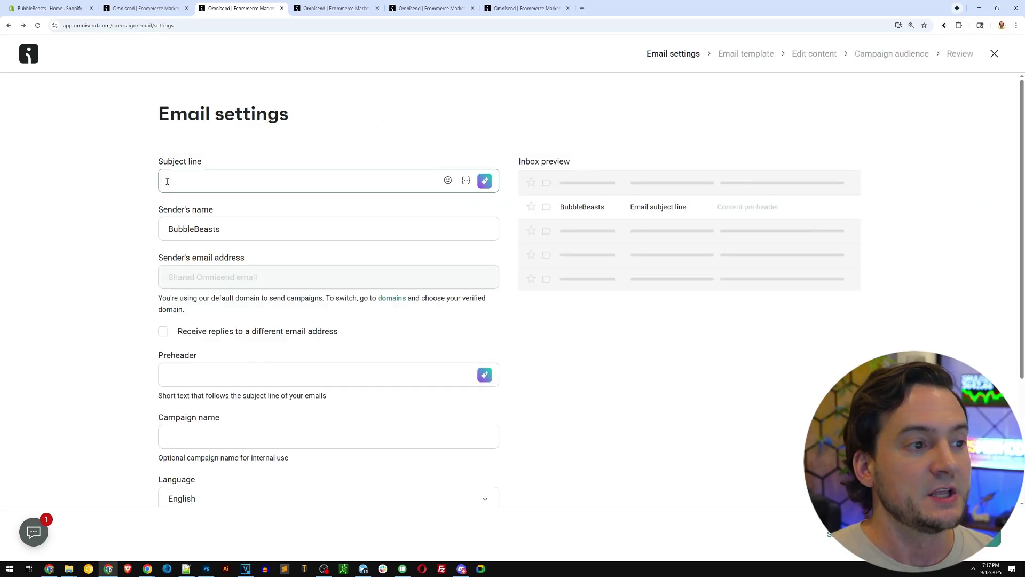
pyautogui.click(485, 182)
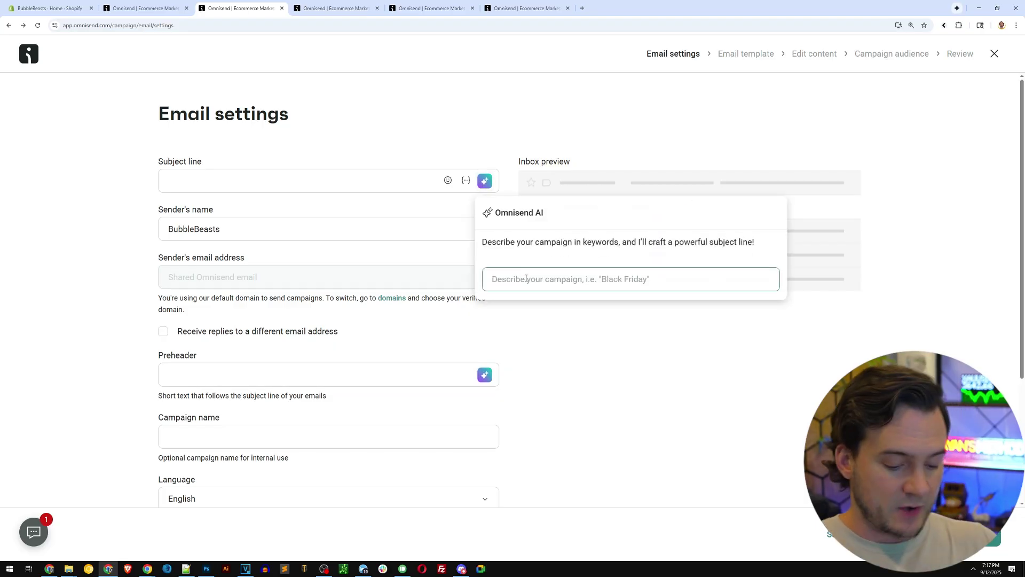
pyautogui.write("i'd like to run a 50")
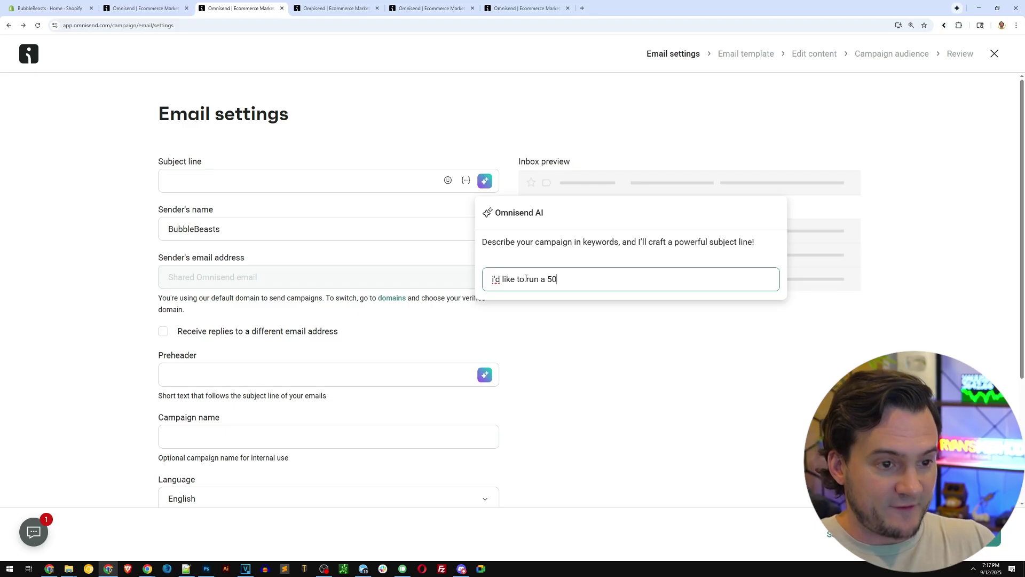
pyautogui.write('% off halloween cam')
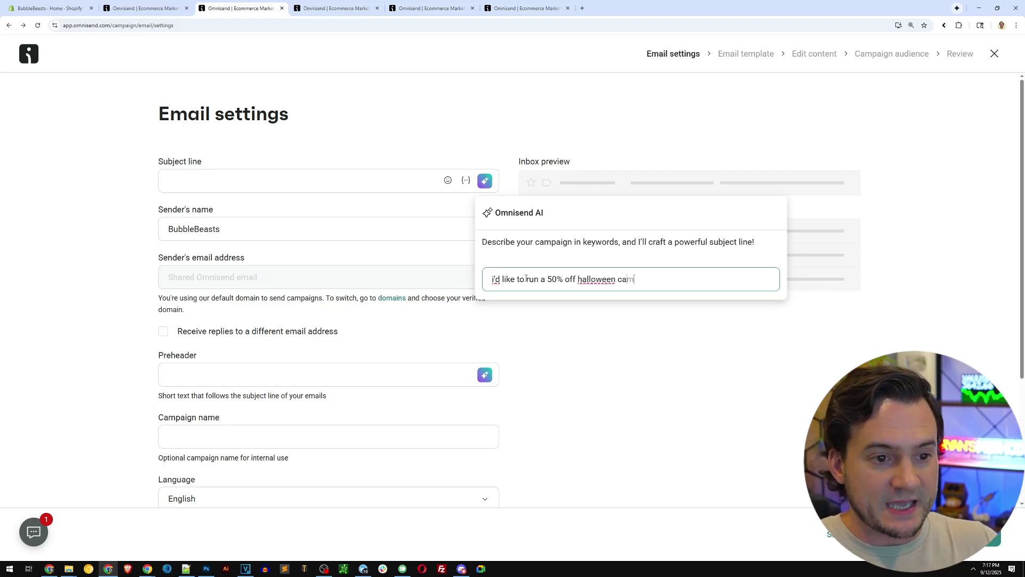
pyautogui.write('paign')
pyautogui.press('Return')
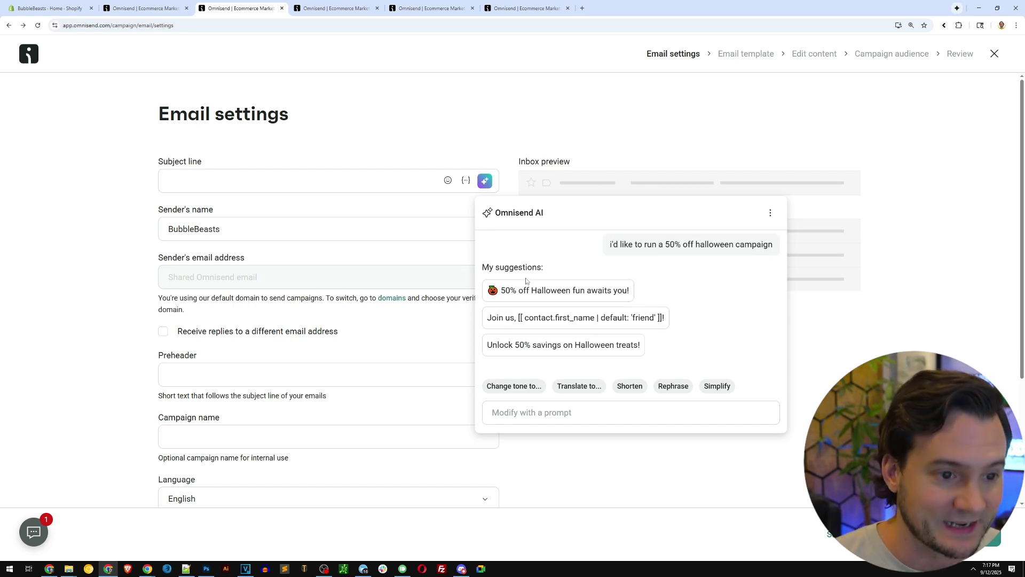
pyautogui.click(558, 291)
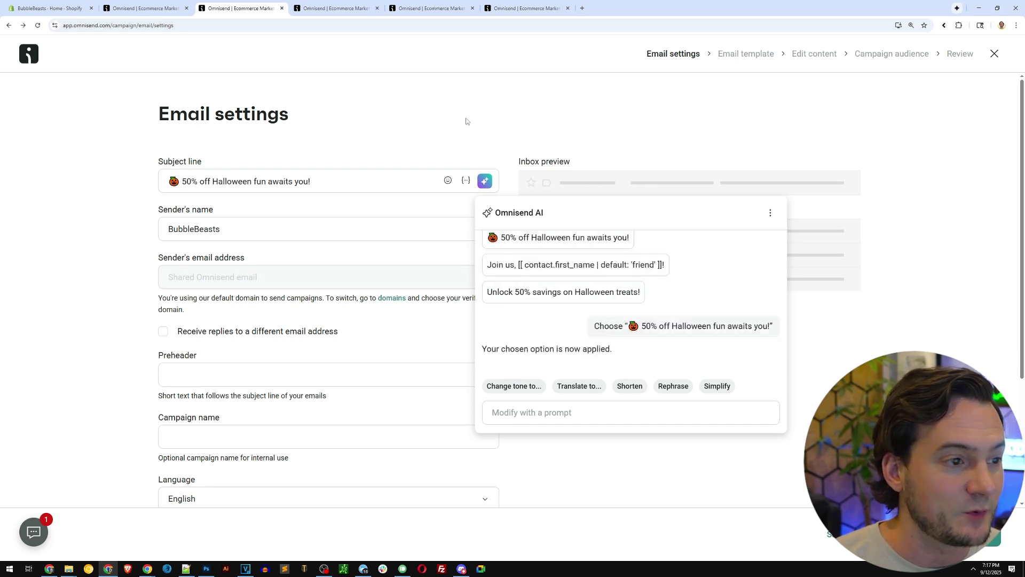
pyautogui.click(318, 176)
pyautogui.moveTo(319, 180); pyautogui.dragTo(157, 183)
pyautogui.click(380, 130)
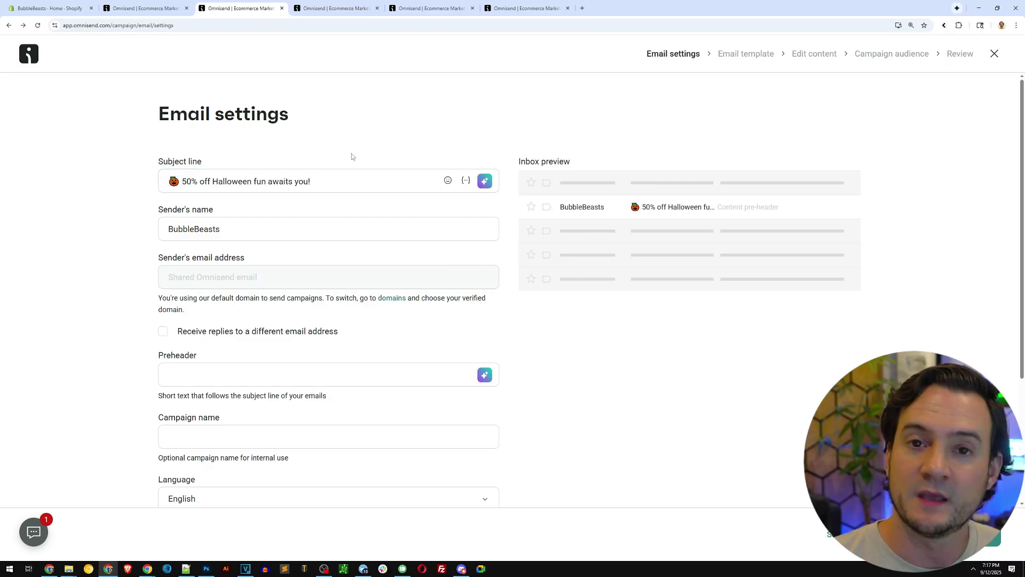
# Check the sender name BubbleBeasts in the email settings
pyautogui.click(242, 231)
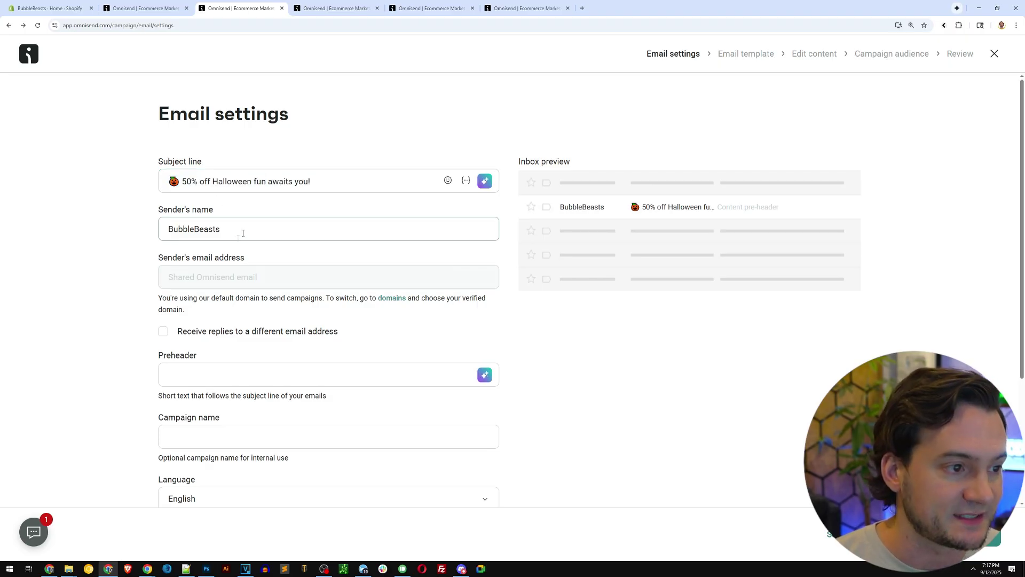
pyautogui.moveTo(243, 231); pyautogui.dragTo(160, 230)
pyautogui.click(122, 311)
pyautogui.scroll(-2, 122, 310)
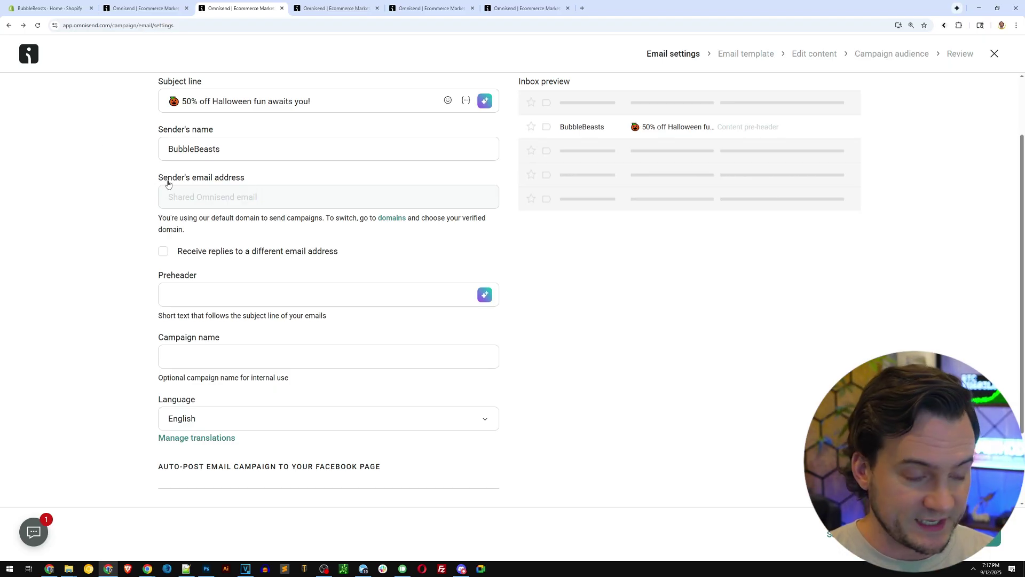
# Screenshot the sender email field and fill focus into the Preheader field
pyautogui.press('Print')
pyautogui.moveTo(148, 170); pyautogui.dragTo(295, 202)
pyautogui.hotkey('ctrl', 'c')
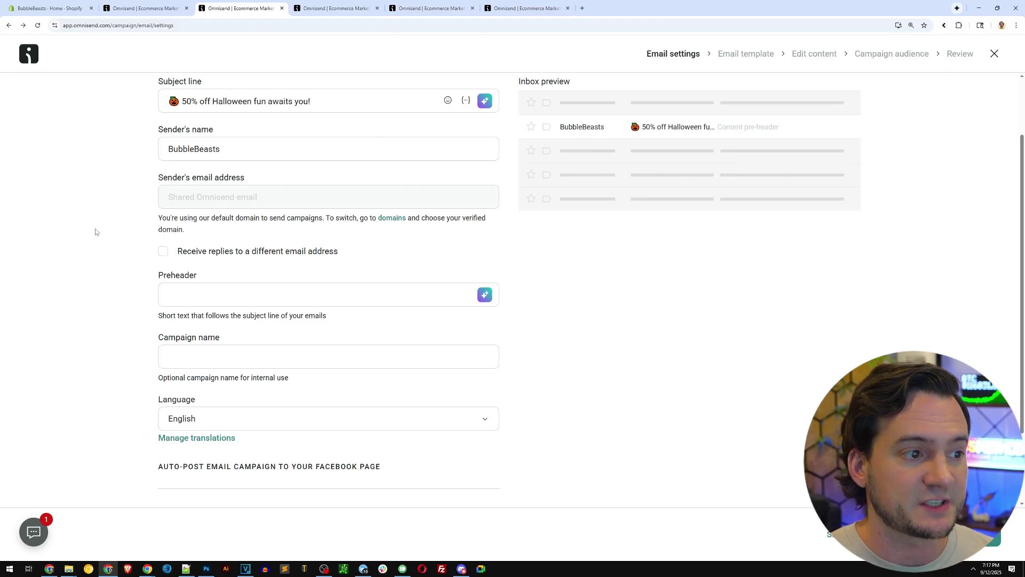
pyautogui.scroll(-1, 224, 242)
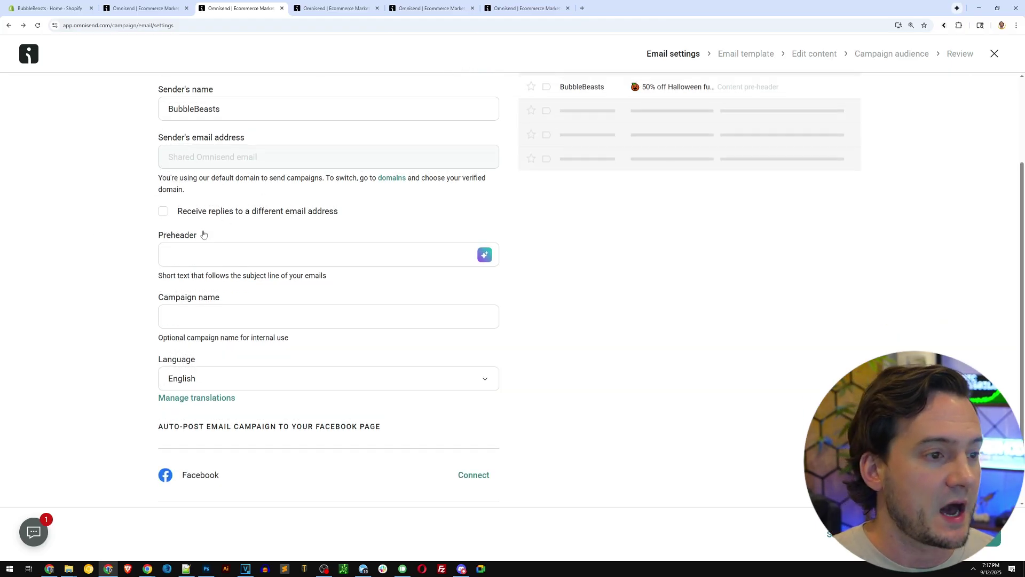
pyautogui.click(170, 249)
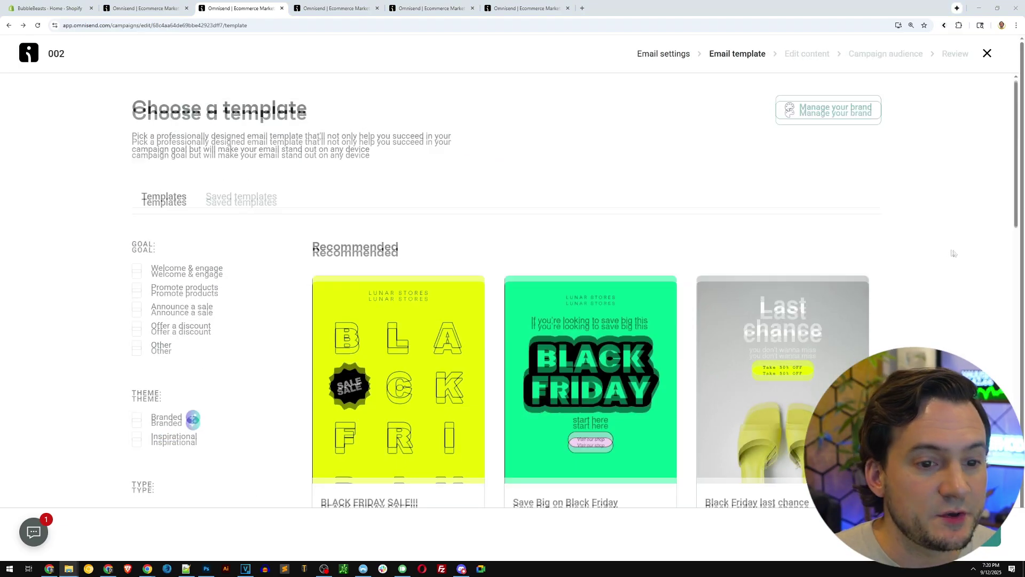
pyautogui.scroll(-5, 956, 254)
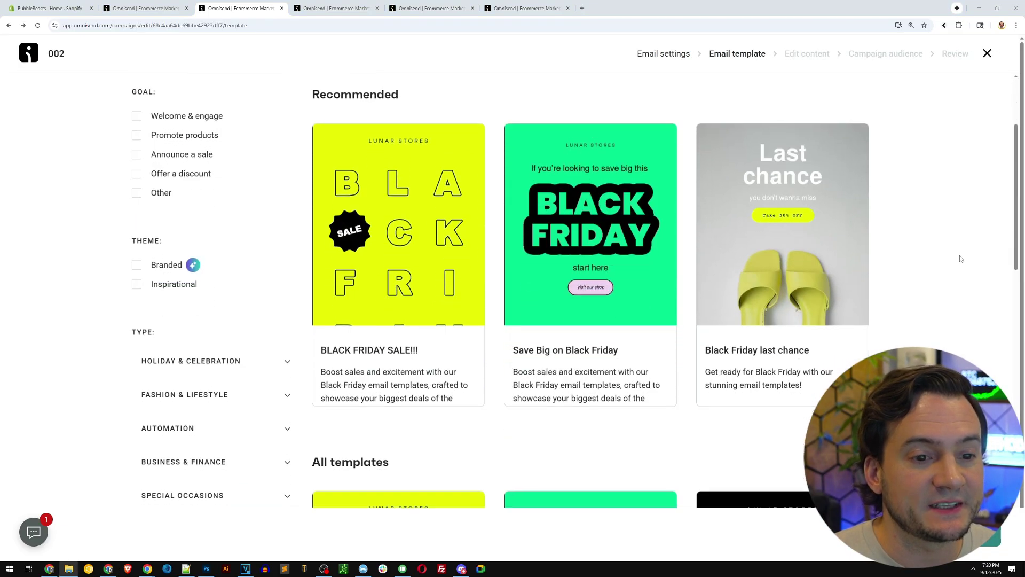
# Filter templates to Announce a sale and use the 'Deals you can't miss' template
pyautogui.scroll(-5, 963, 264)
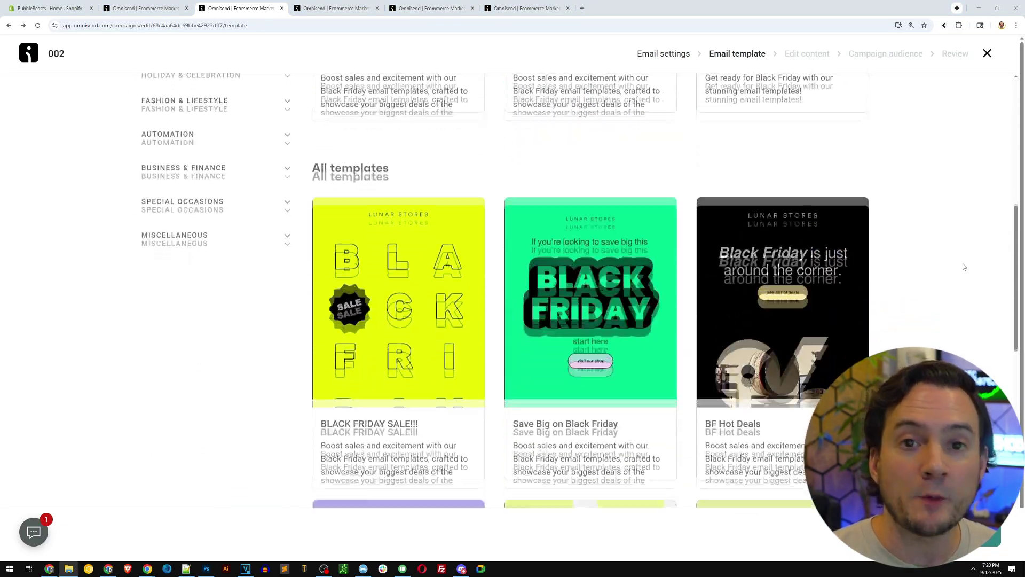
pyautogui.scroll(-5, 960, 270)
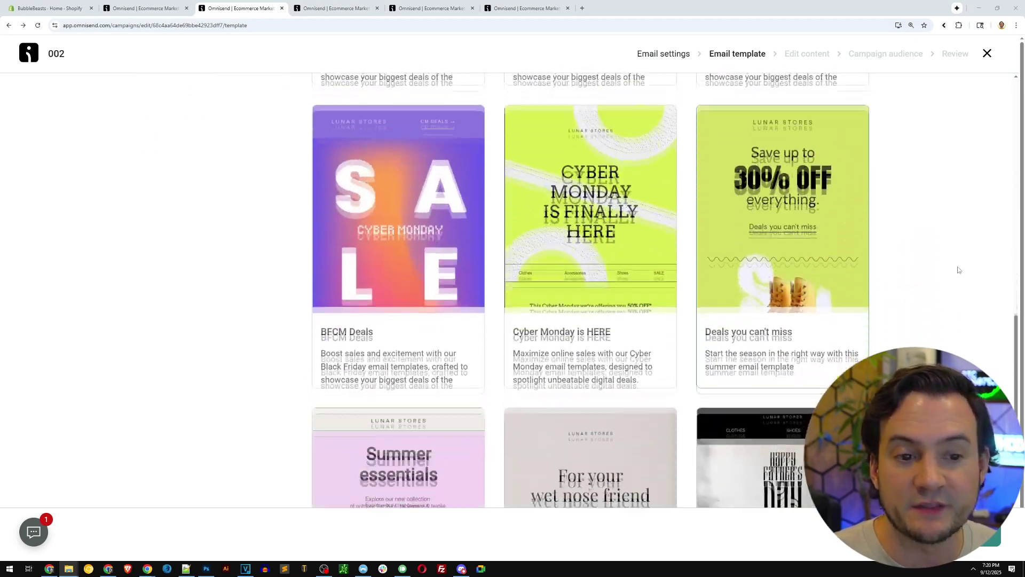
pyautogui.scroll(10, 958, 271)
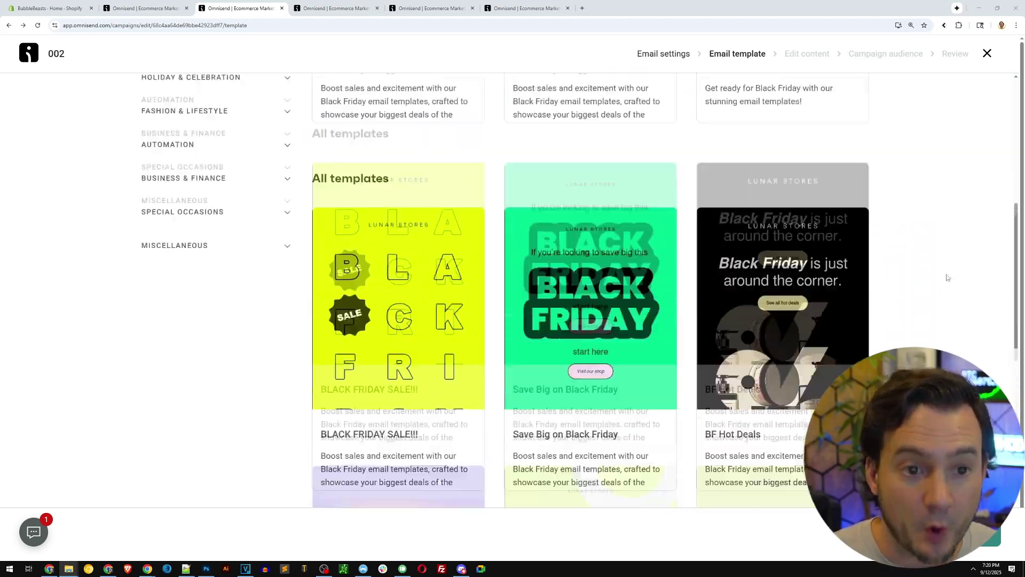
pyautogui.scroll(-1, 932, 290)
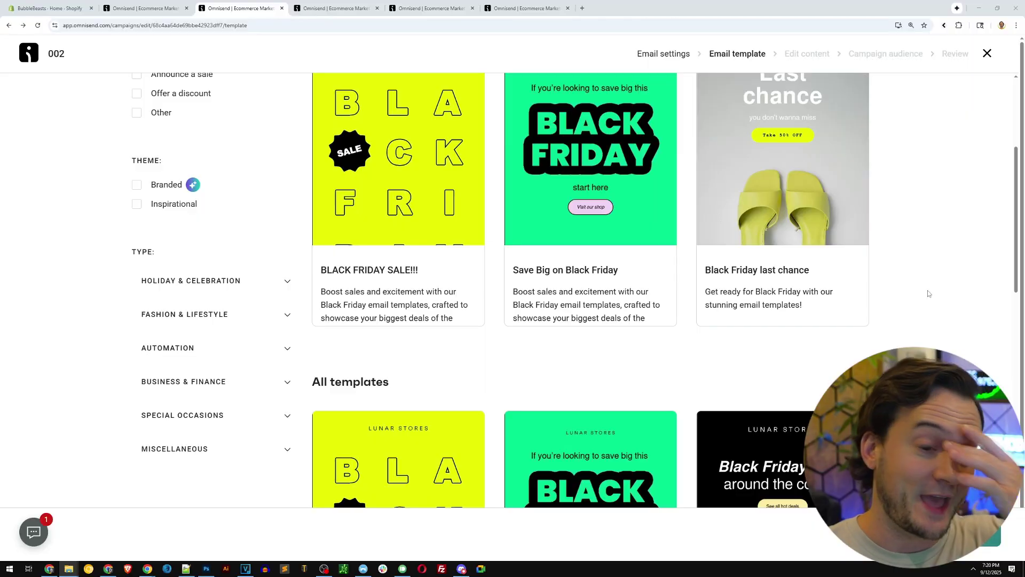
pyautogui.scroll(4, 928, 294)
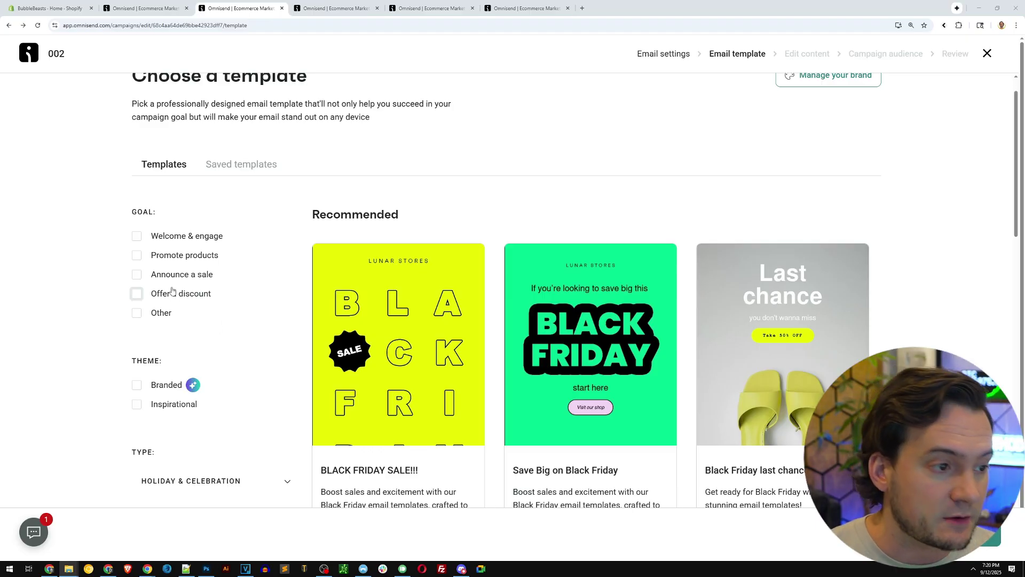
pyautogui.click(160, 274)
pyautogui.moveTo(409, 289)
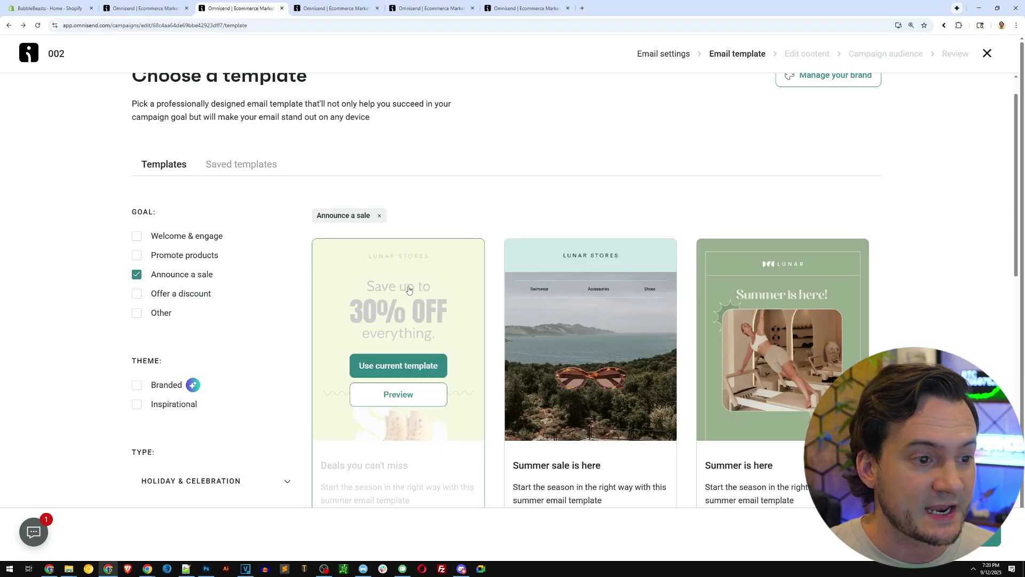
pyautogui.click(415, 371)
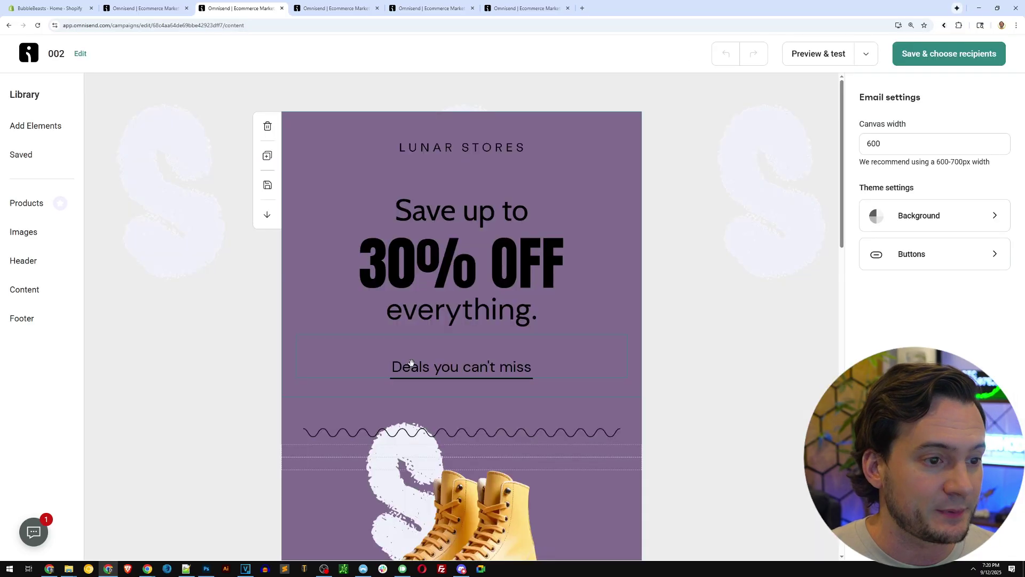
# Recolour the top header block and the purple roller-skates section to light pink #ffeae5
pyautogui.click(640, 169)
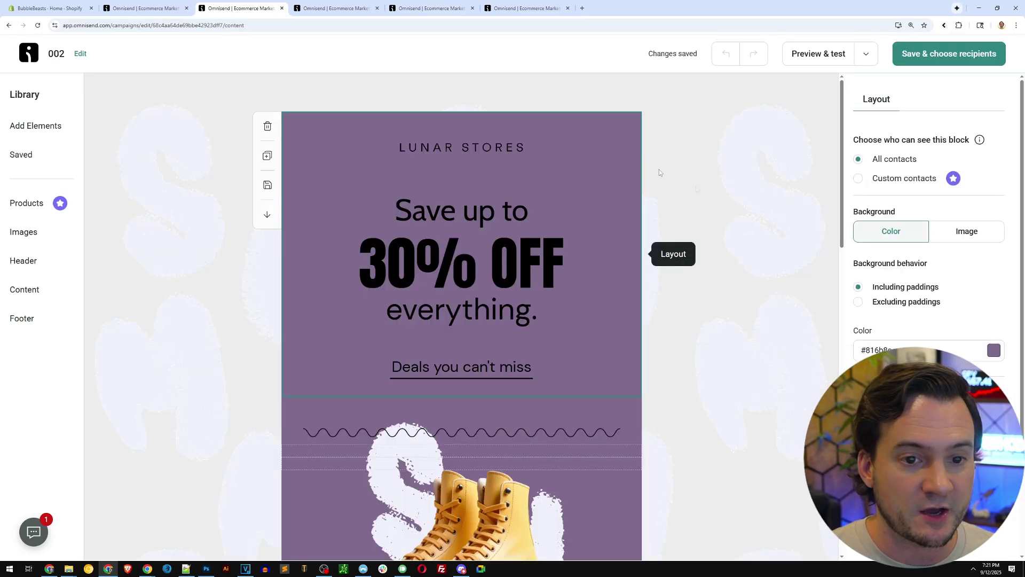
pyautogui.click(907, 298)
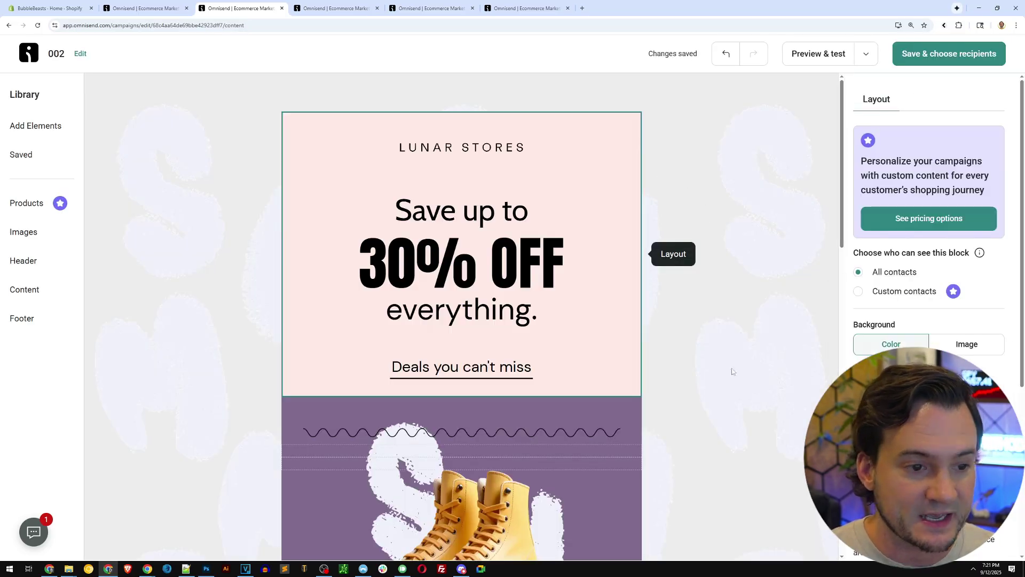
pyautogui.scroll(-2, 641, 369)
pyautogui.click(625, 374)
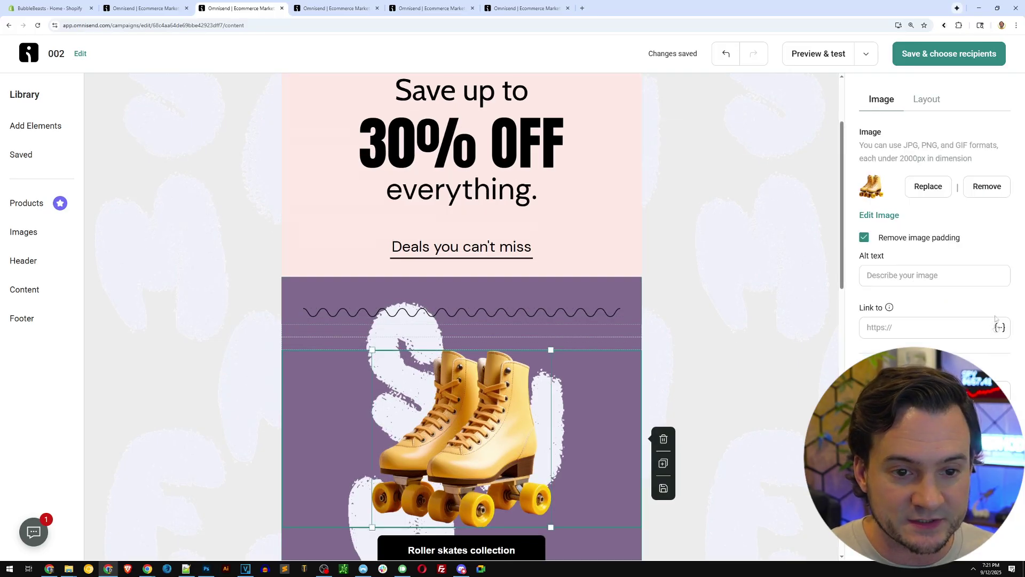
pyautogui.click(633, 443)
pyautogui.scroll(-5, 996, 357)
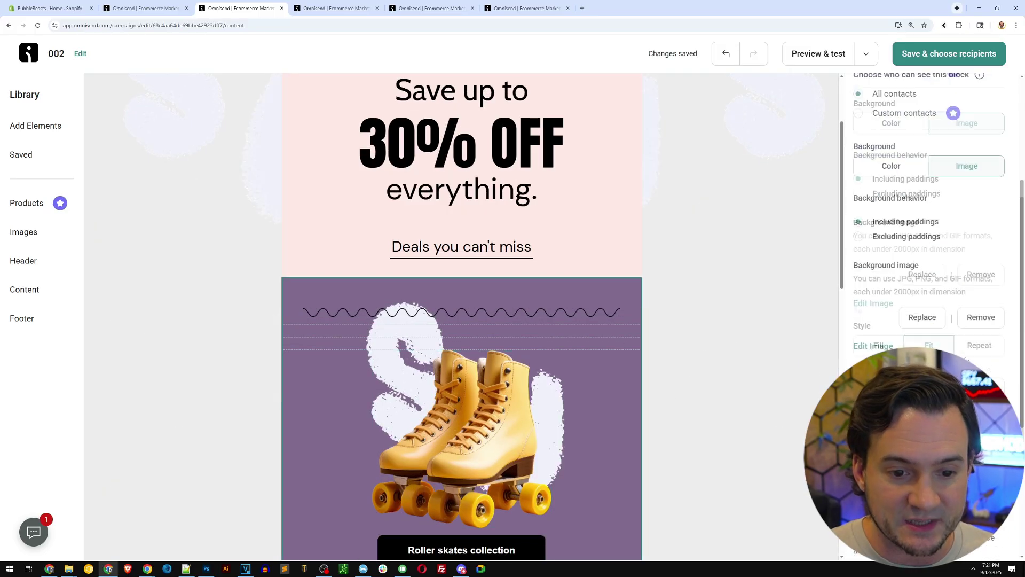
pyautogui.click(994, 338)
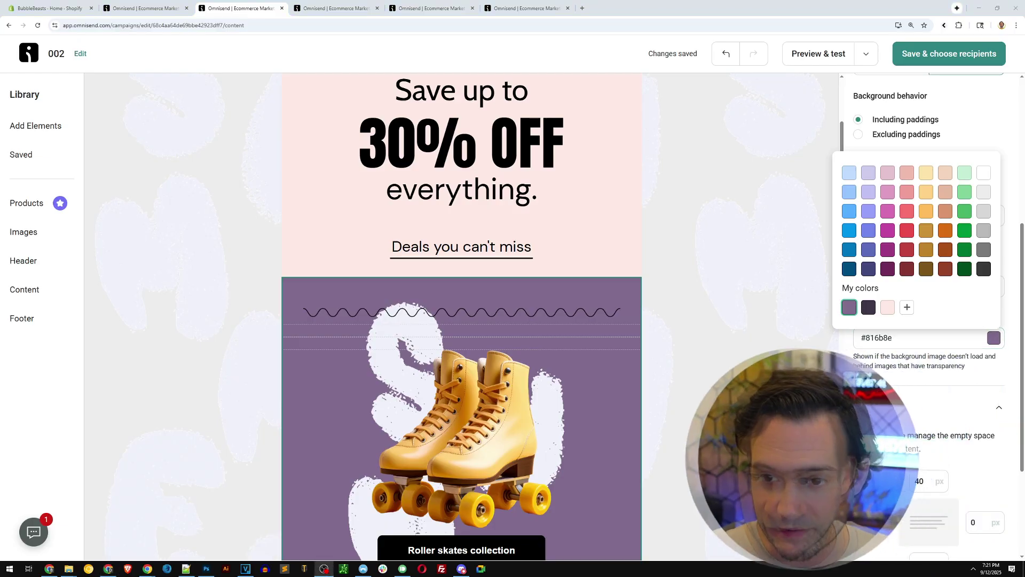
pyautogui.click(888, 307)
# Turn the purple text block and the green Omnisend badge light pink #ffeae5
pyautogui.scroll(-6, 638, 326)
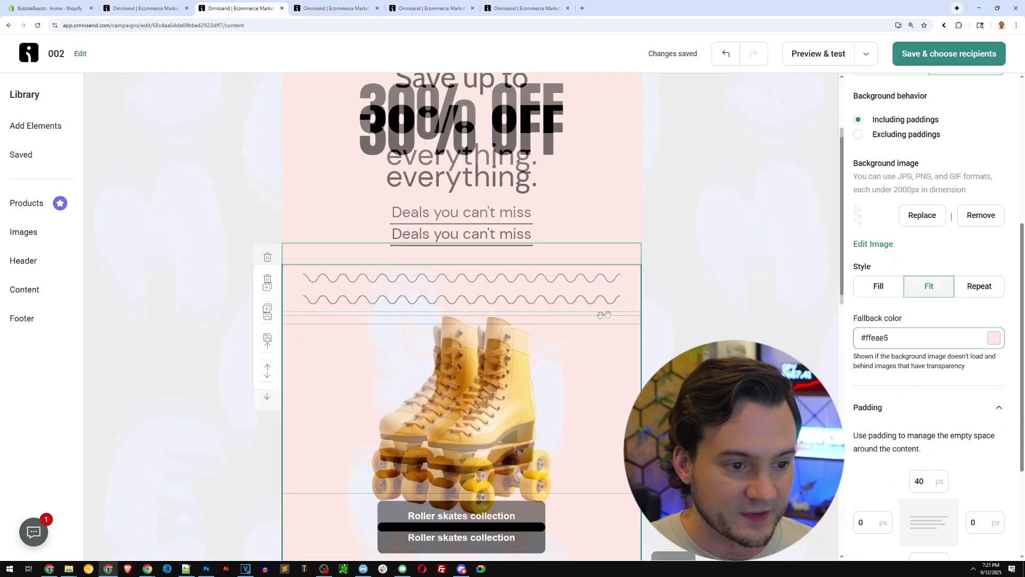
pyautogui.click(633, 384)
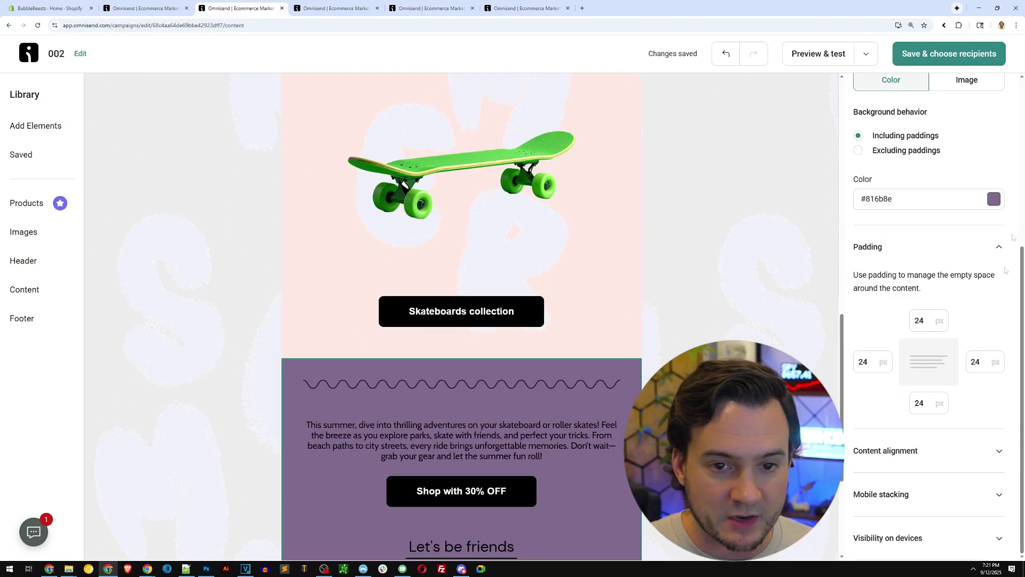
pyautogui.click(995, 199)
pyautogui.click(888, 364)
pyautogui.scroll(-4, 621, 446)
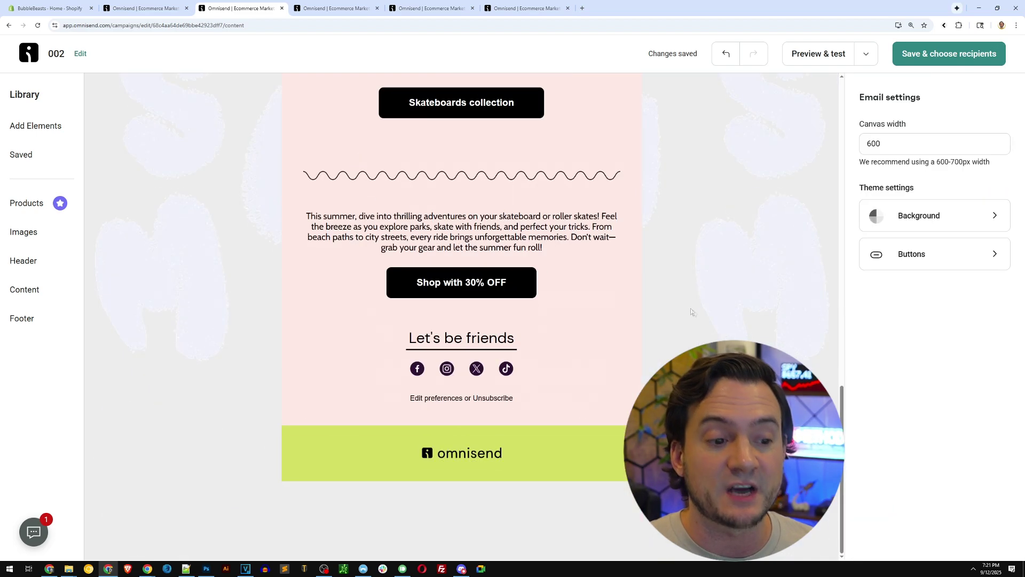
pyautogui.click(620, 446)
pyautogui.click(994, 364)
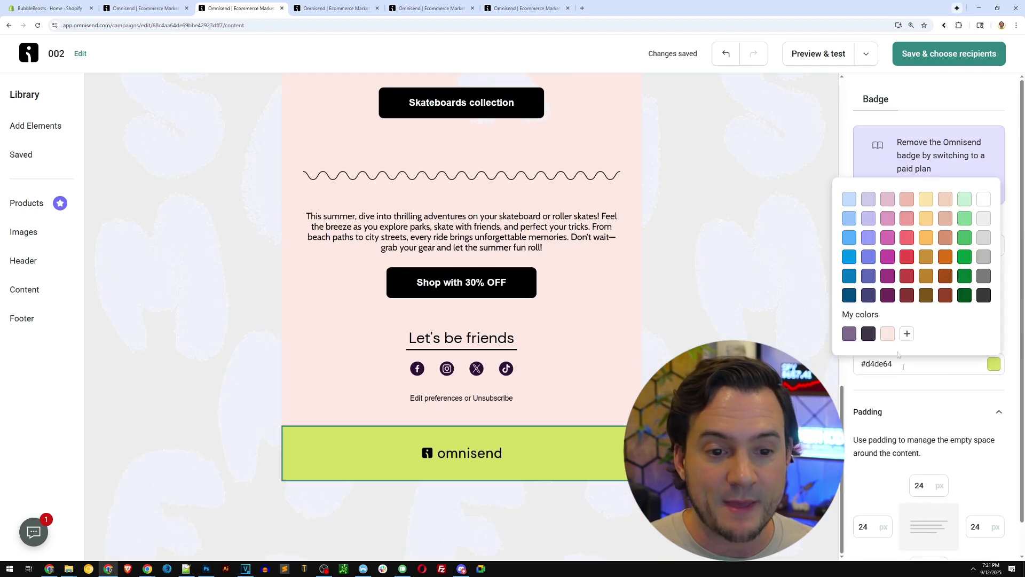
pyautogui.click(888, 337)
# Select the roller skates image in the email
pyautogui.scroll(15, 627, 336)
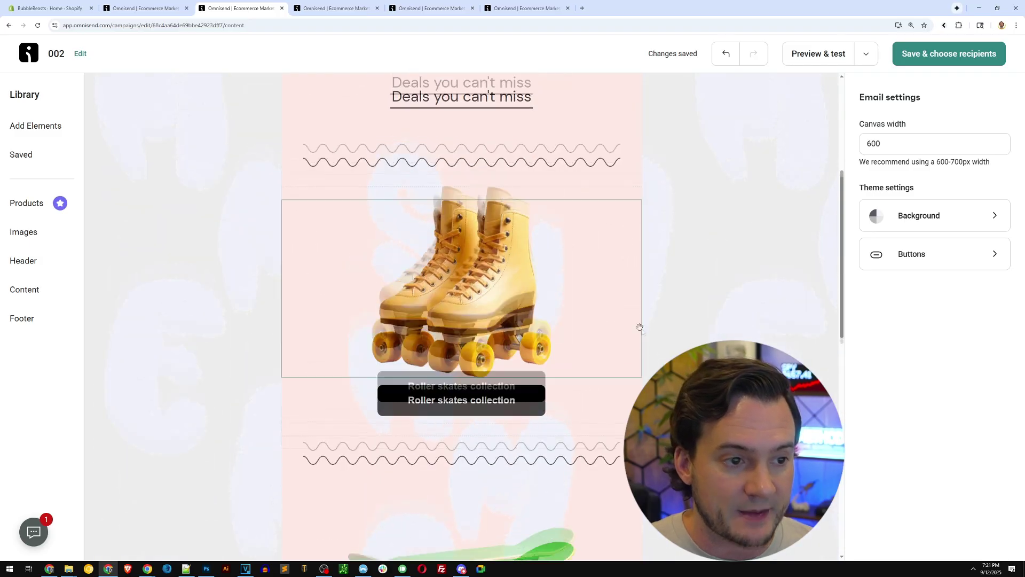
pyautogui.scroll(-2, 627, 336)
pyautogui.click(460, 459)
# Replace the roller skates picture with the axolotl sticker from the Image library
pyautogui.scroll(-2, 459, 459)
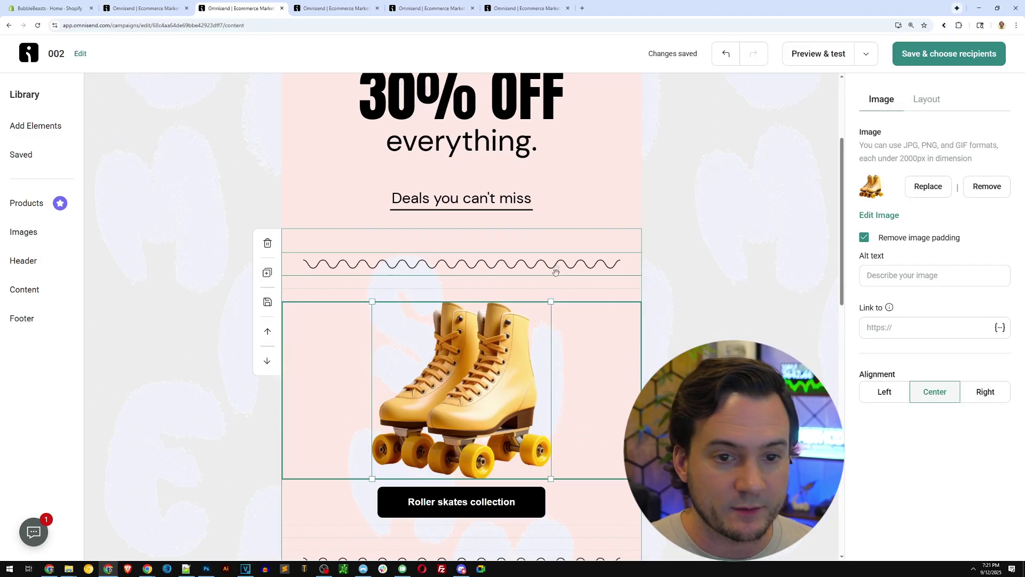
pyautogui.click(929, 188)
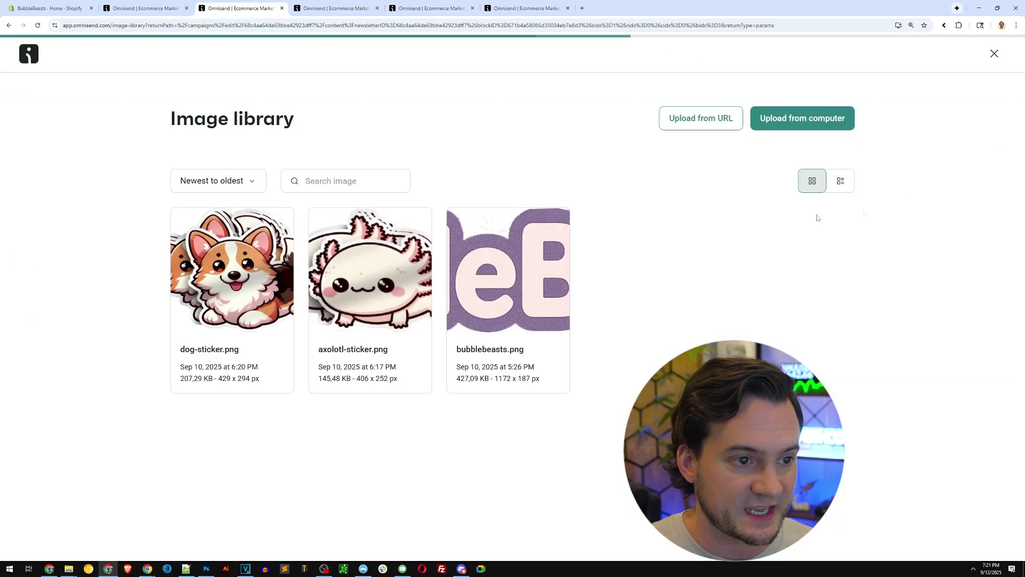
pyautogui.moveTo(384, 232)
pyautogui.click(338, 316)
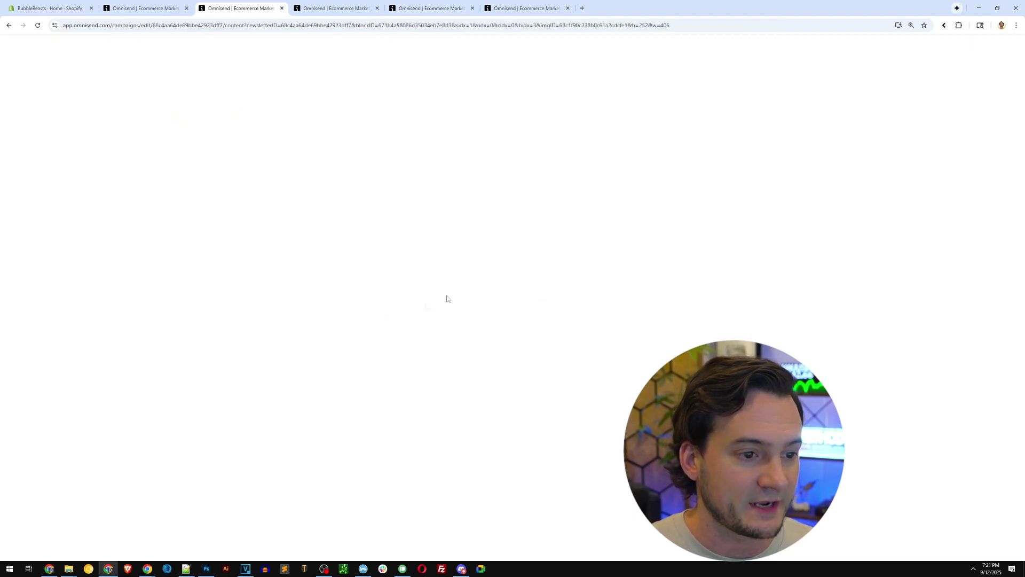
pyautogui.scroll(-5, 528, 258)
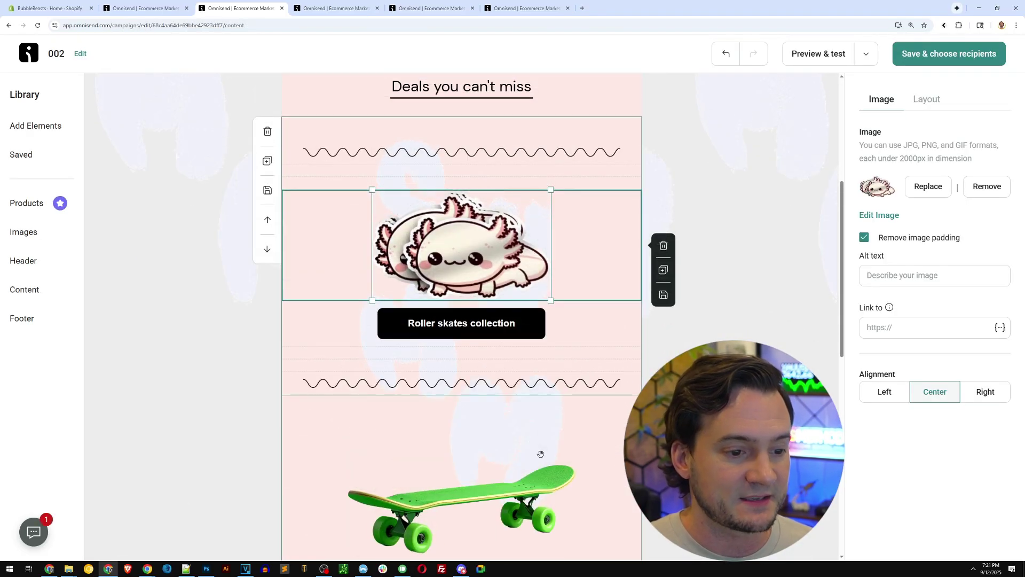
# Replace the skateboard picture with the dog sticker from the Image library
pyautogui.click(543, 451)
pyautogui.click(928, 187)
pyautogui.moveTo(233, 299)
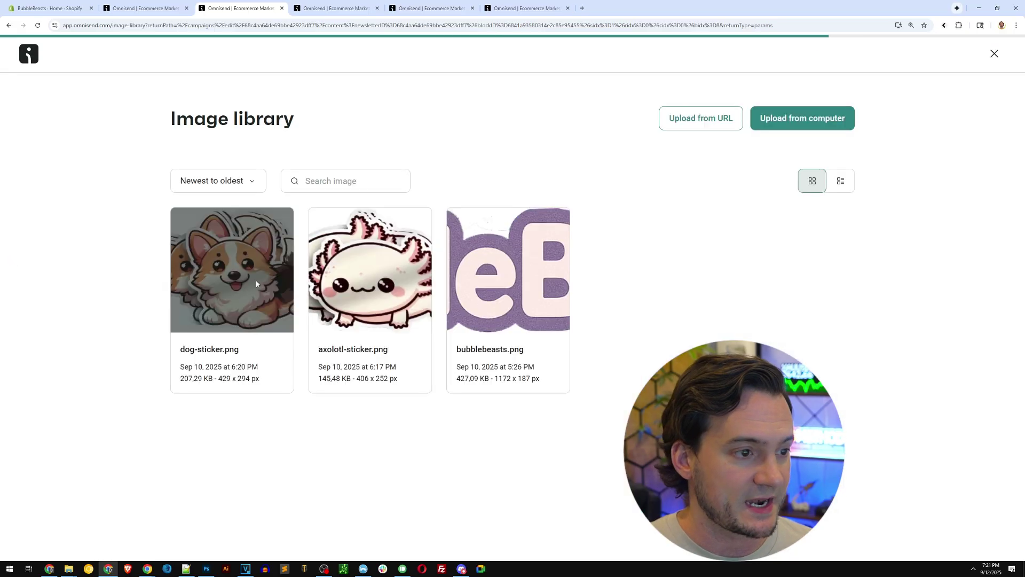
pyautogui.click(200, 317)
pyautogui.scroll(-6, 588, 288)
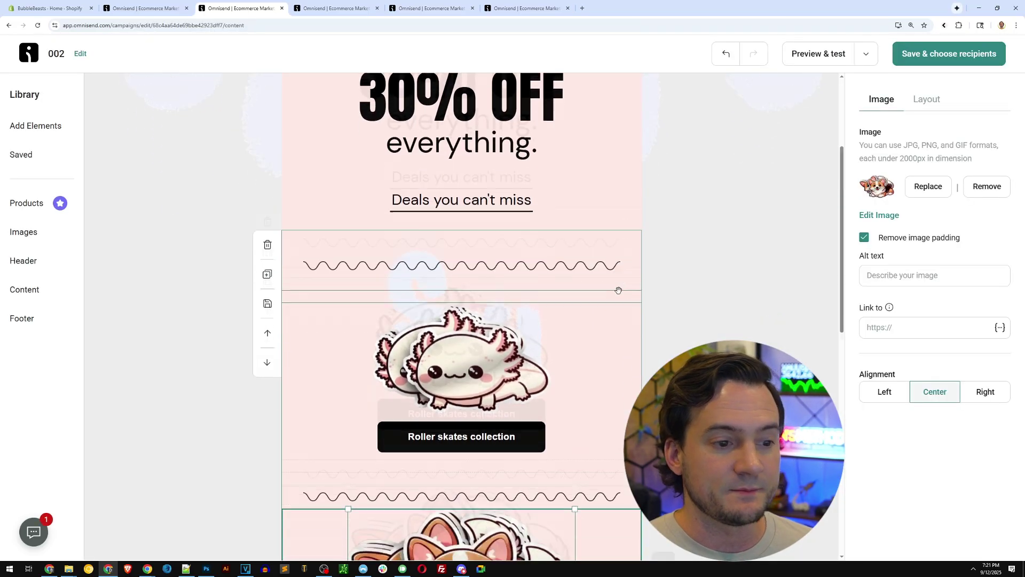
pyautogui.scroll(10, 631, 277)
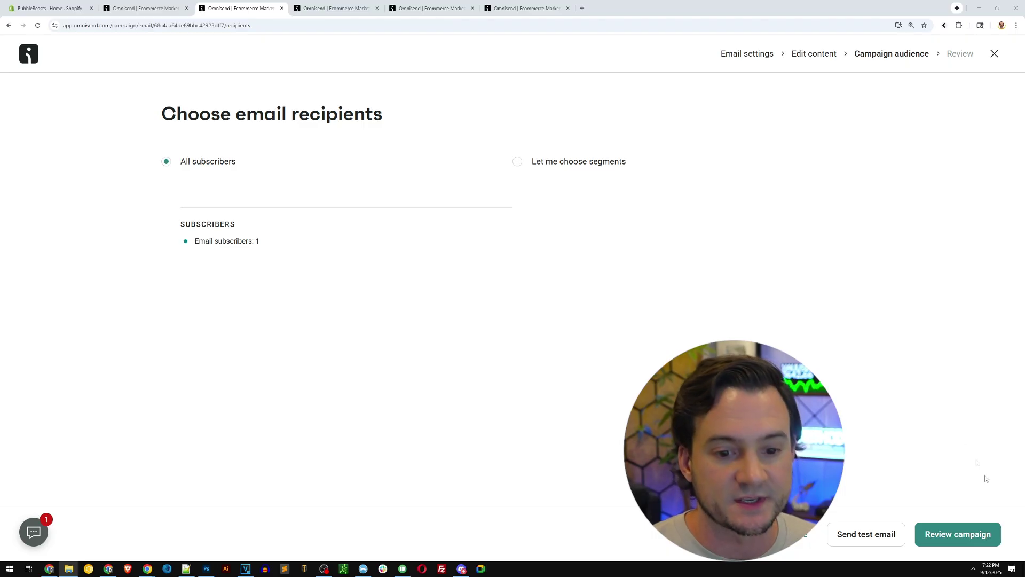
# Review the Halloween campaign for all subscribers and send it now
pyautogui.click(961, 533)
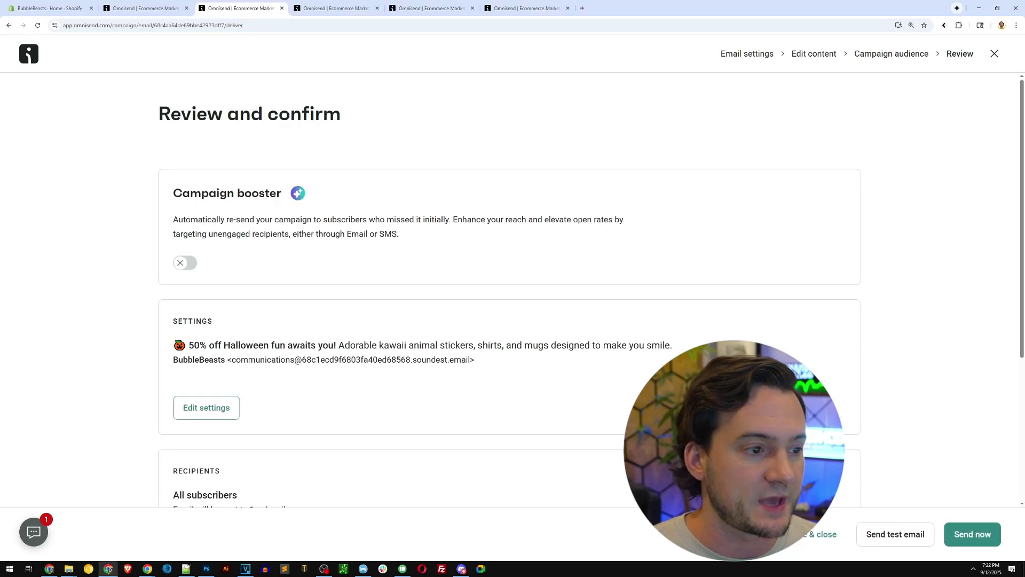
pyautogui.scroll(-2, 648, 340)
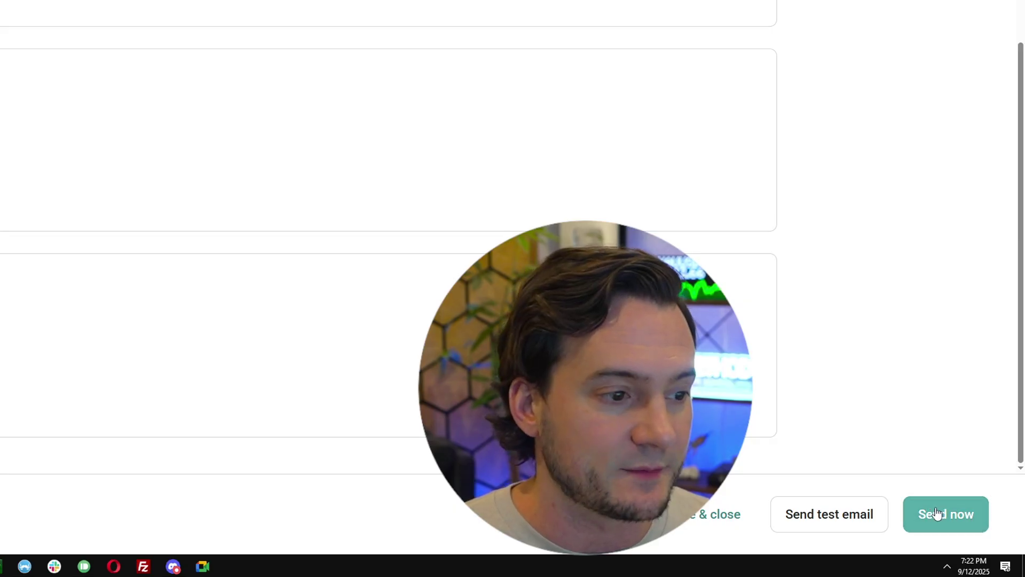
pyautogui.click(937, 513)
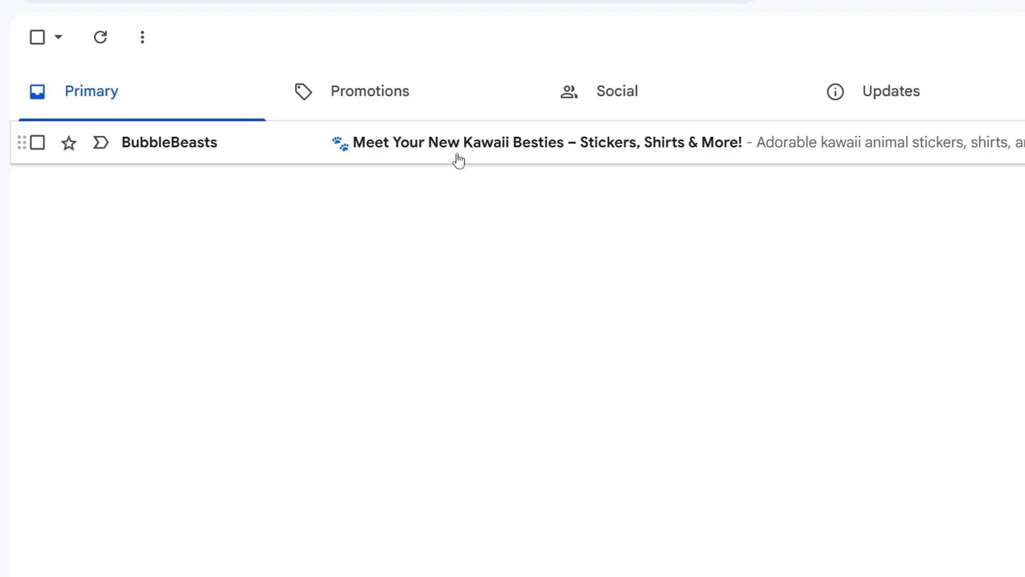
# Open the BubbleBeasts 'Meet Your New Kawaii Besties' email in the Gmail Primary inbox
pyautogui.click(458, 159)
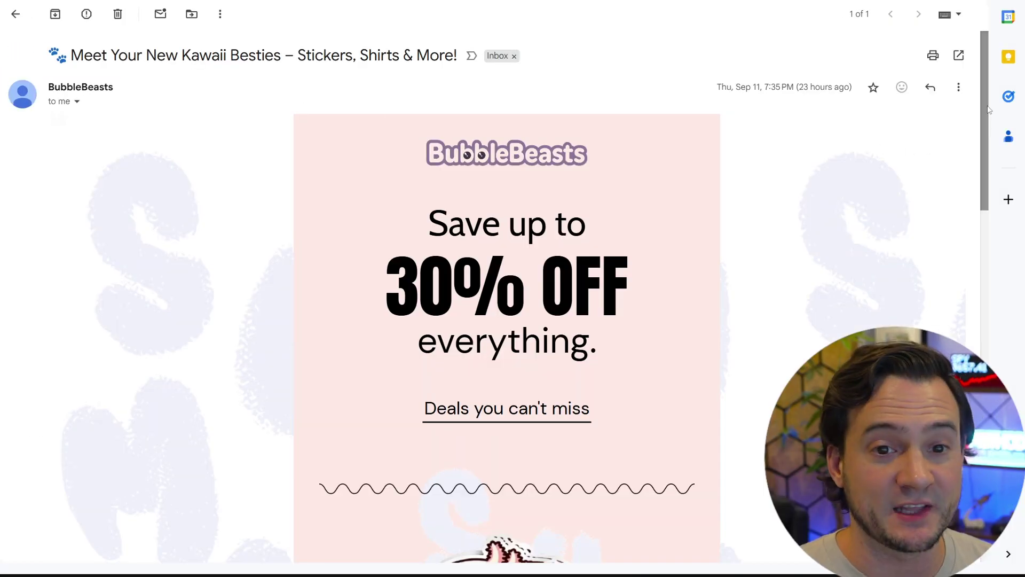
pyautogui.moveTo(989, 109); pyautogui.dragTo(956, 107)
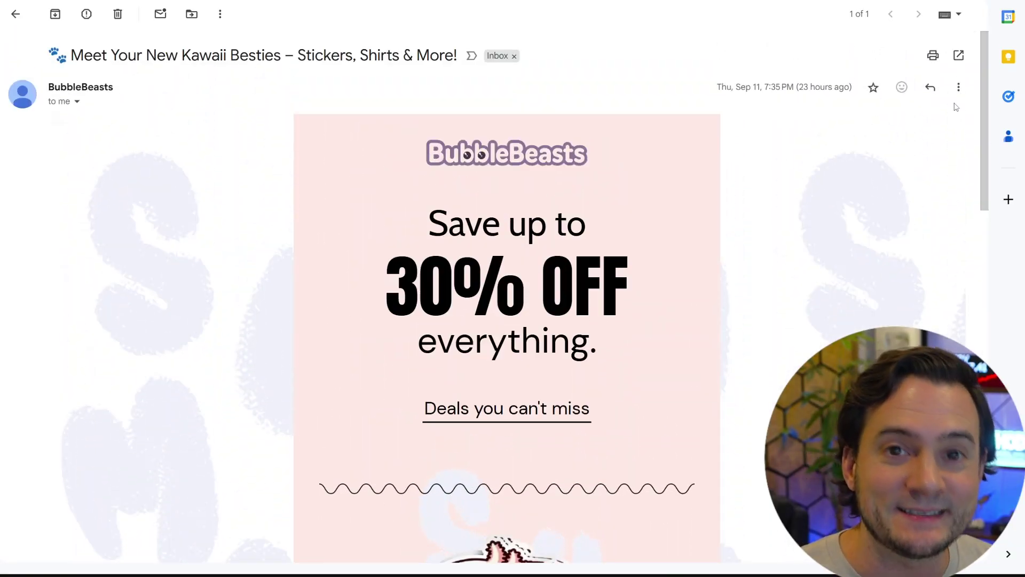